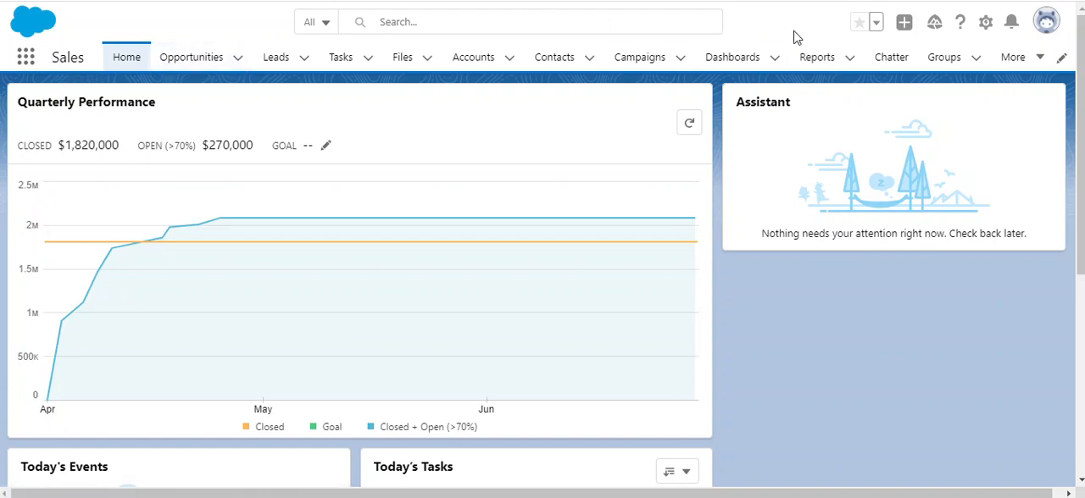
Start creating a new report from the Reports area.
{"action": "left_click", "coordinate": [818, 67]}
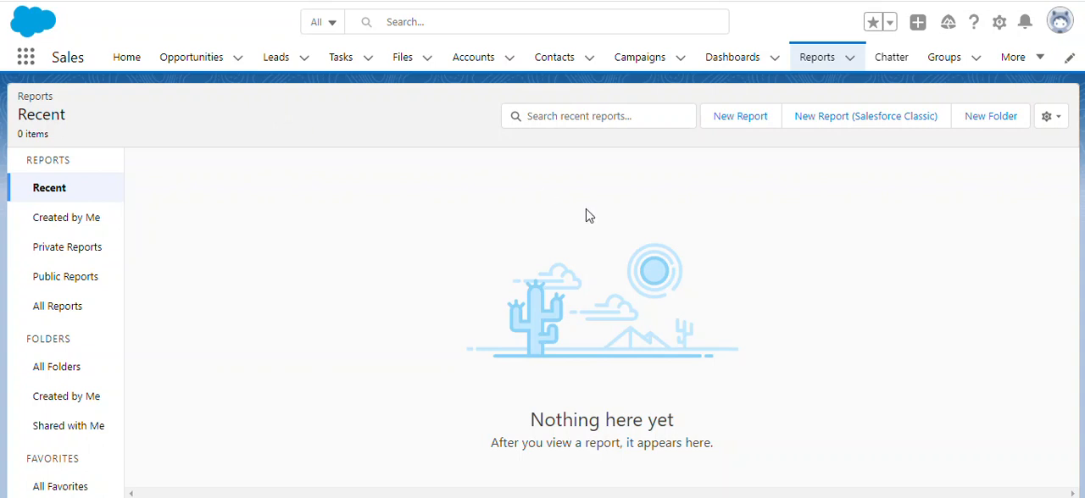
{"action": "left_click", "coordinate": [737, 124]}
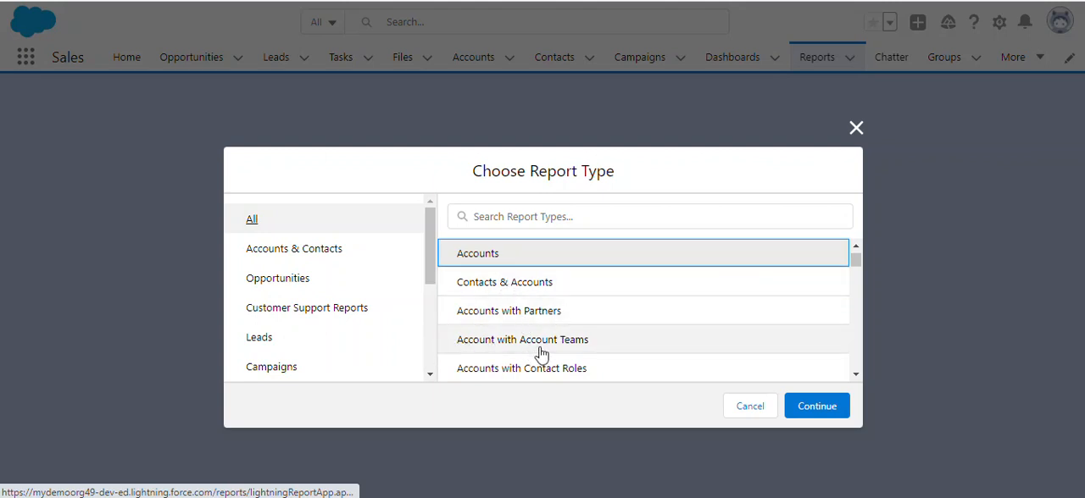
Browse the available report types, including Account History, Accounts, and Contacts & Accounts.
{"action": "left_click", "coordinate": [855, 377]}
{"action": "left_click", "coordinate": [855, 378]}
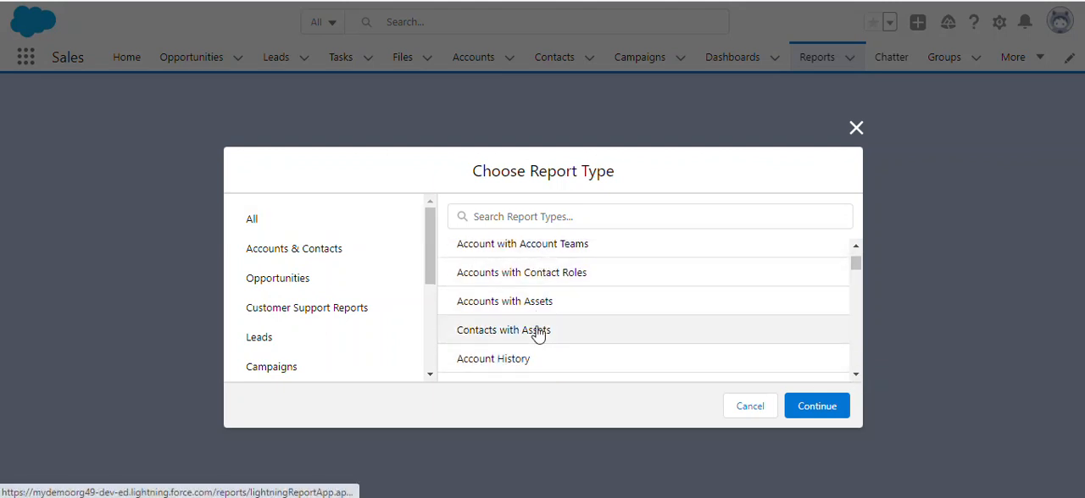
{"action": "left_click", "coordinate": [503, 371]}
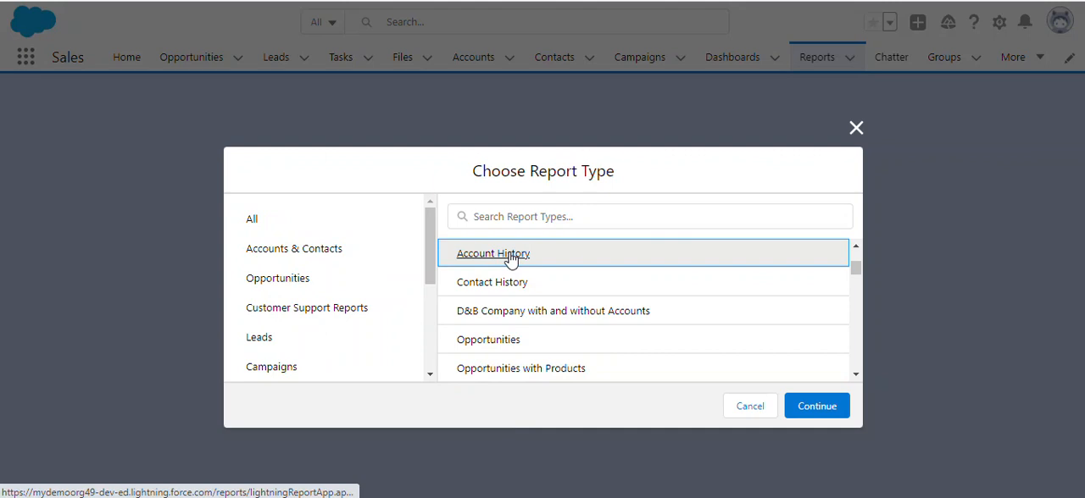
{"action": "left_click_drag", "start_coordinate": [856, 268], "coordinate": [862, 251]}
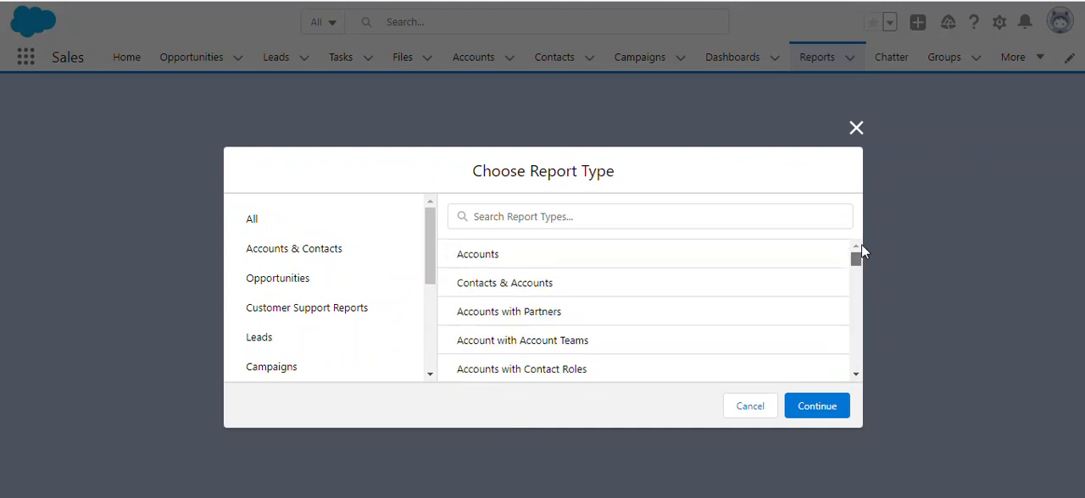
{"action": "left_click", "coordinate": [540, 261]}
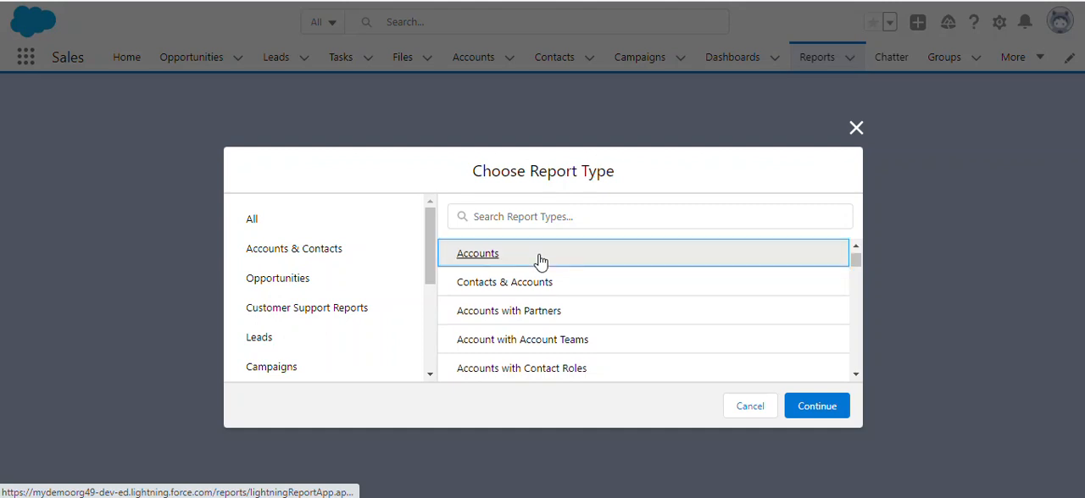
{"action": "left_click", "coordinate": [537, 288]}
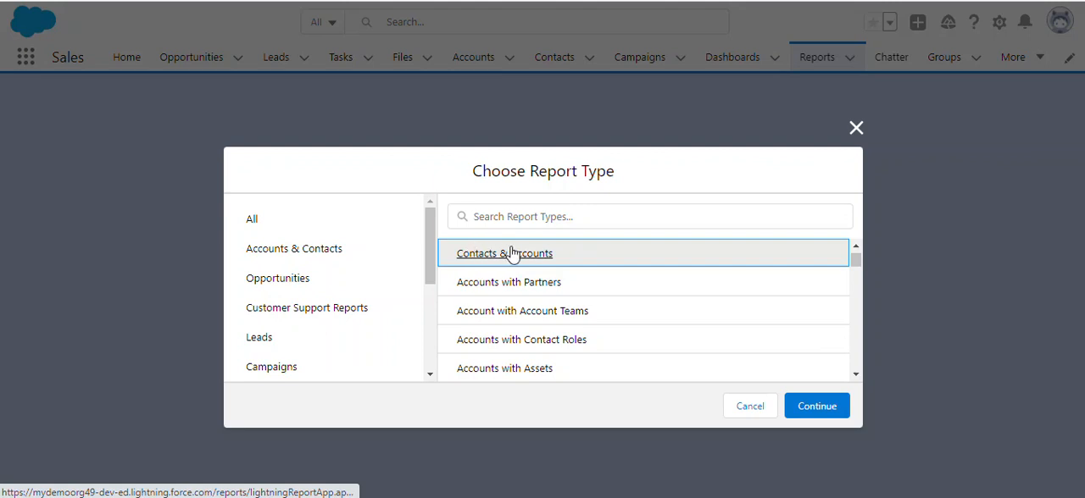
{"action": "mouse_move", "coordinate": [857, 262]}
{"action": "left_mouse_down"}
{"action": "mouse_move", "coordinate": [857, 278]}
{"action": "mouse_move", "coordinate": [854, 259]}
{"action": "left_mouse_up"}
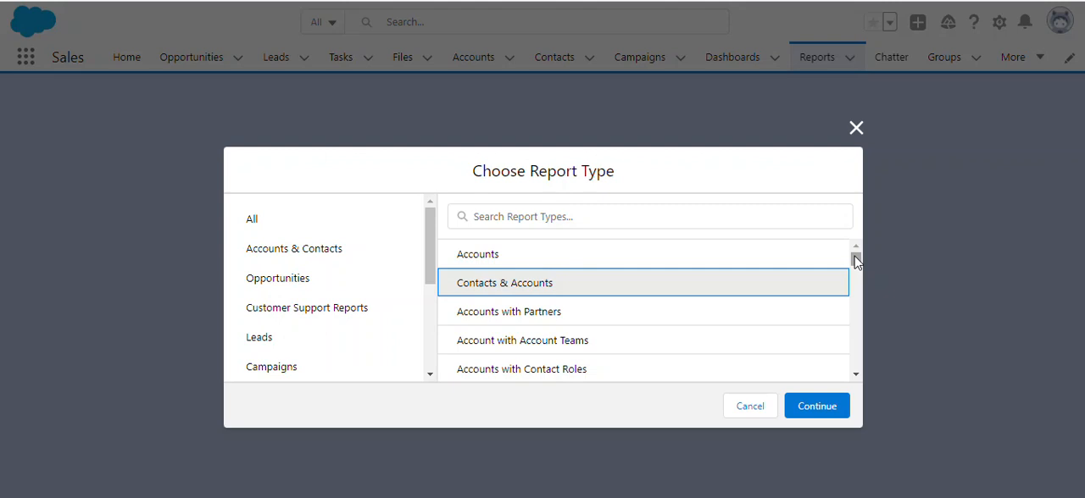
Choose the Leads report type from the Leads category and continue into the report builder.
{"action": "left_click", "coordinate": [260, 339]}
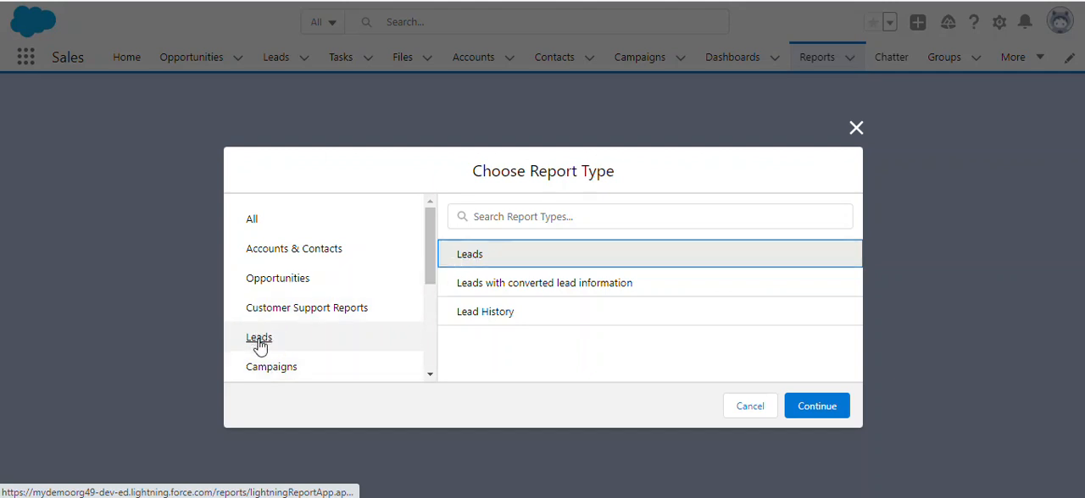
{"action": "scroll", "coordinate": [314, 303], "scroll_direction": "down", "scroll_amount": 1}
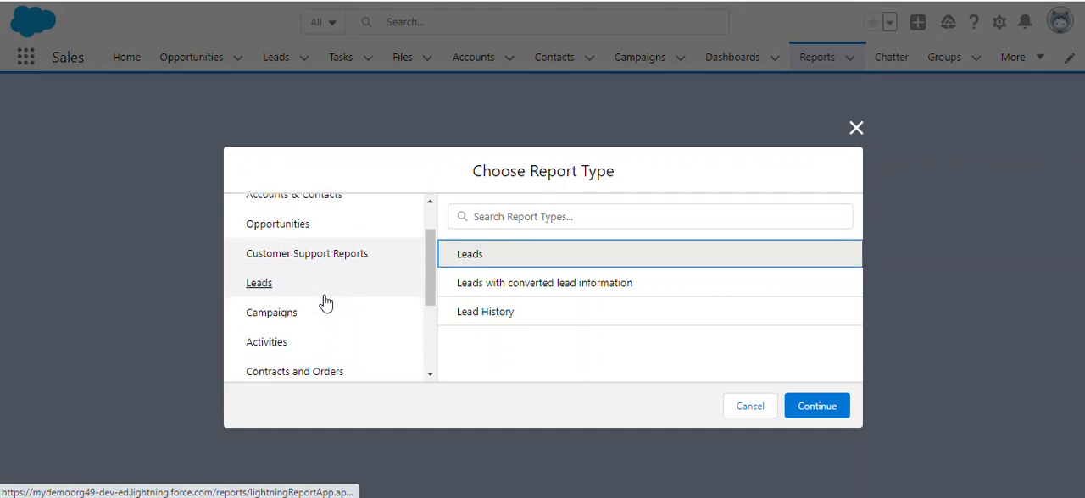
{"action": "scroll", "coordinate": [325, 303], "scroll_direction": "down", "scroll_amount": 2}
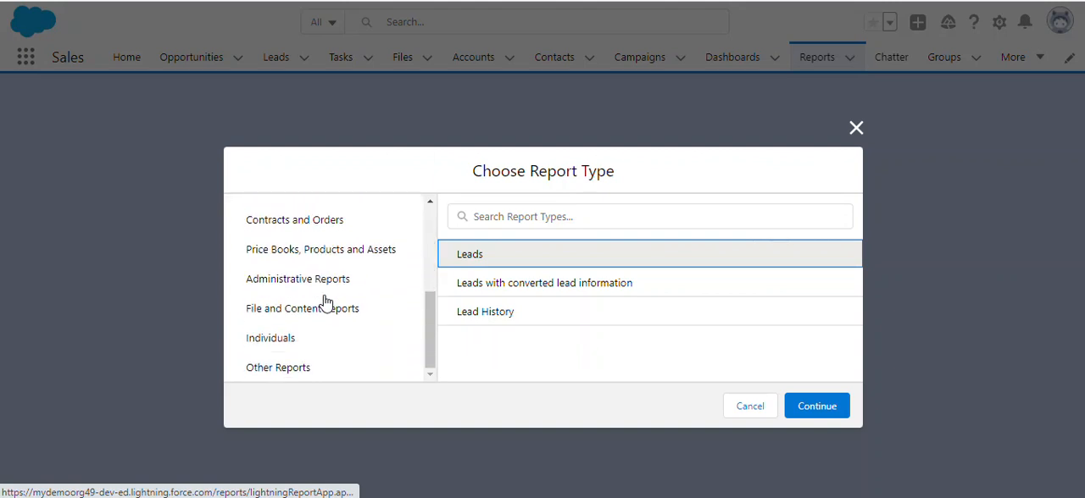
{"action": "scroll", "coordinate": [324, 302], "scroll_direction": "up", "scroll_amount": 3}
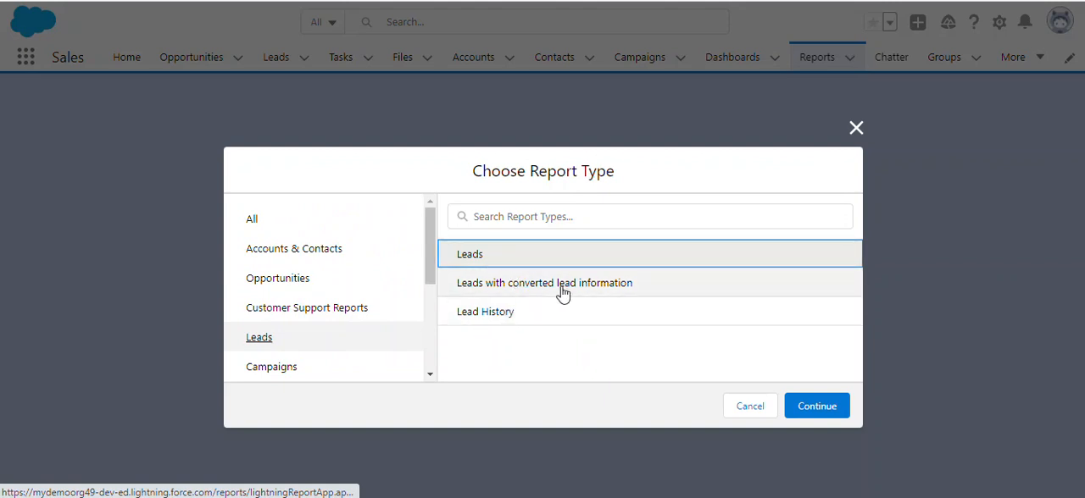
{"action": "left_click", "coordinate": [503, 266]}
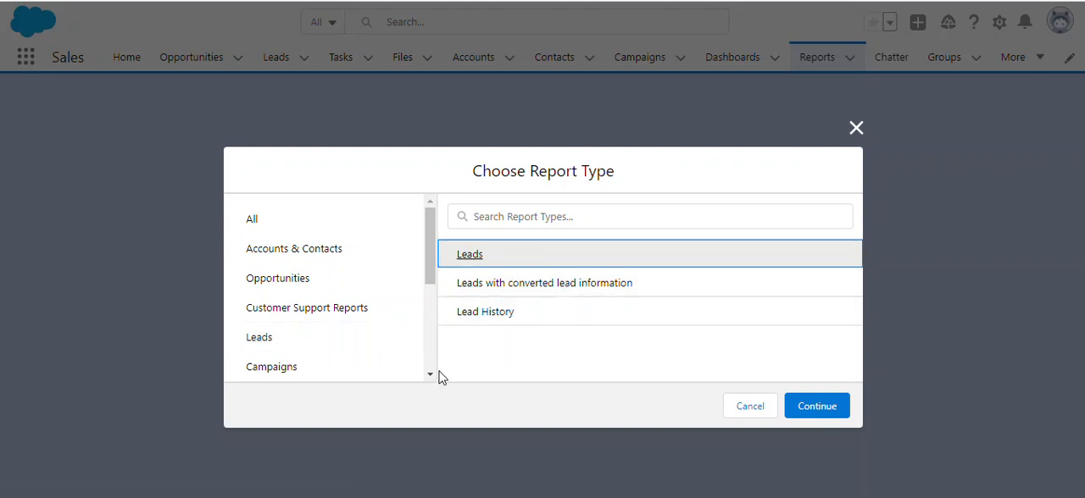
{"action": "left_click", "coordinate": [824, 410]}
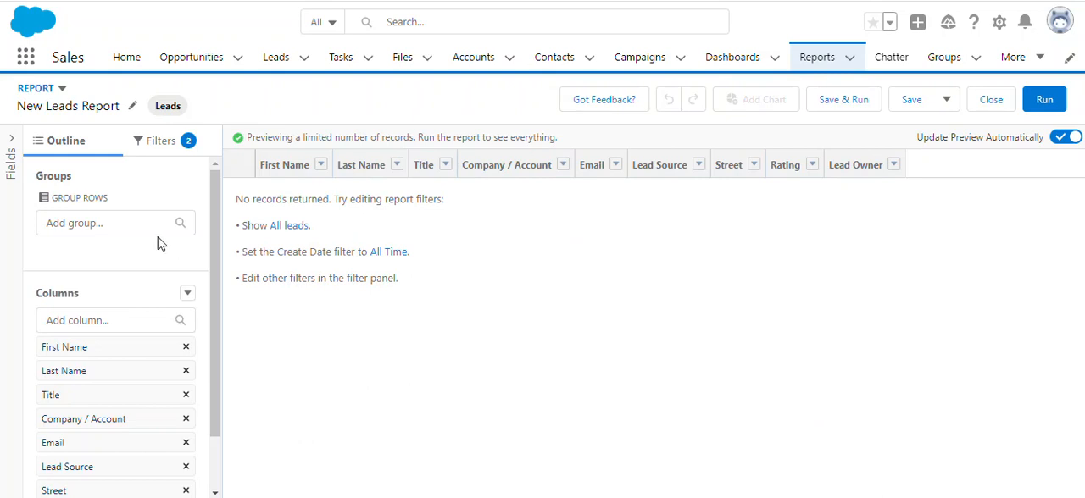
Review the new report's groups and columns, and examine the ownership choices of the Show Me filter.
{"action": "scroll", "coordinate": [69, 360], "scroll_direction": "down", "scroll_amount": 1}
{"action": "scroll", "coordinate": [68, 359], "scroll_direction": "down", "scroll_amount": 1}
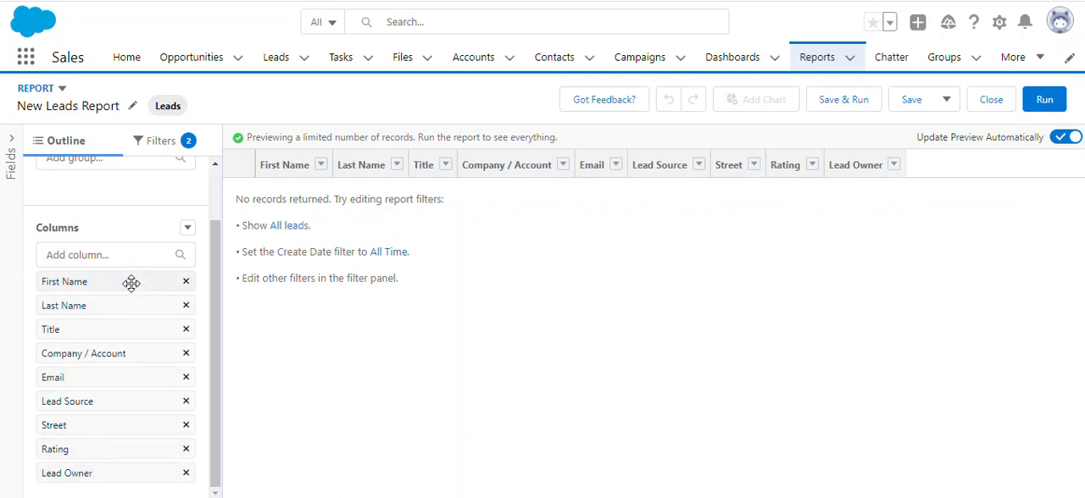
{"action": "scroll", "coordinate": [116, 322], "scroll_direction": "up", "scroll_amount": 1}
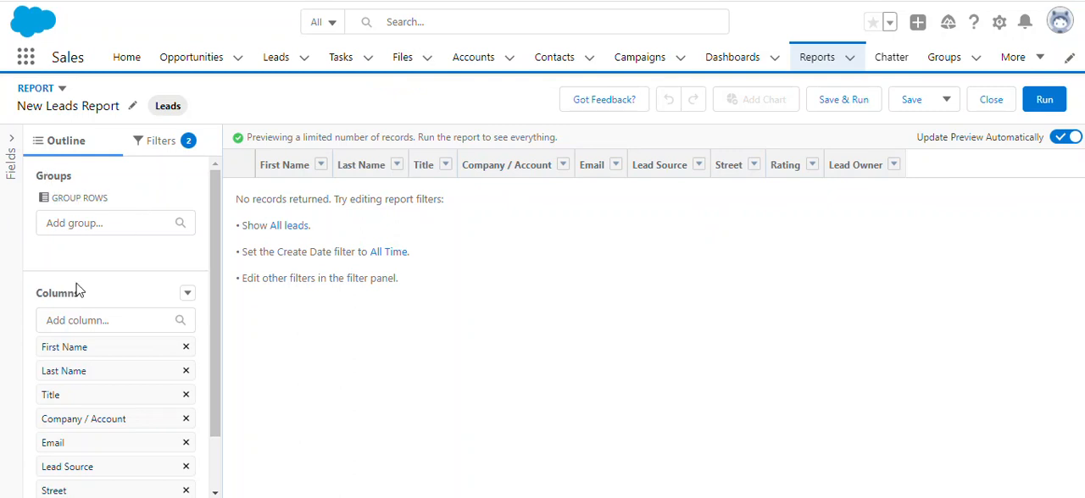
{"action": "left_click", "coordinate": [178, 144]}
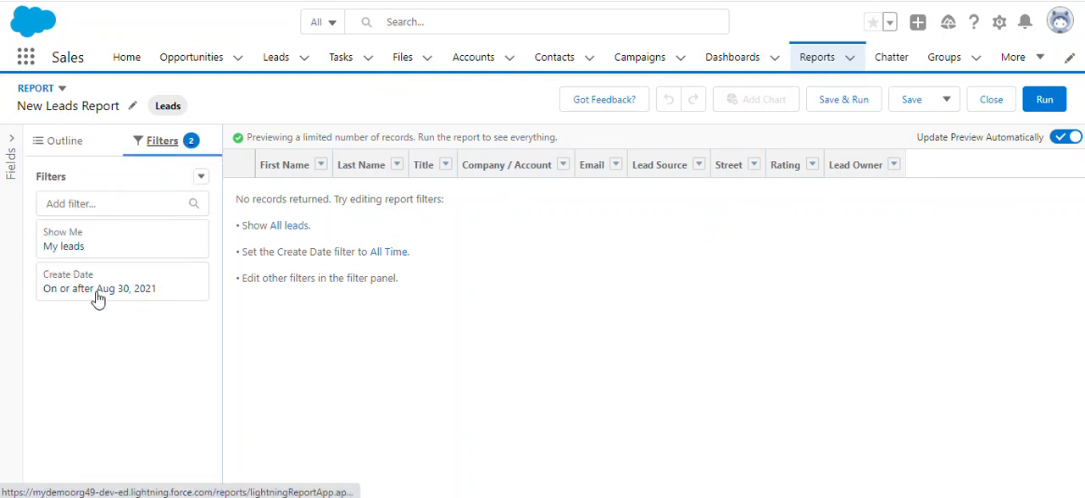
{"action": "left_click", "coordinate": [105, 245]}
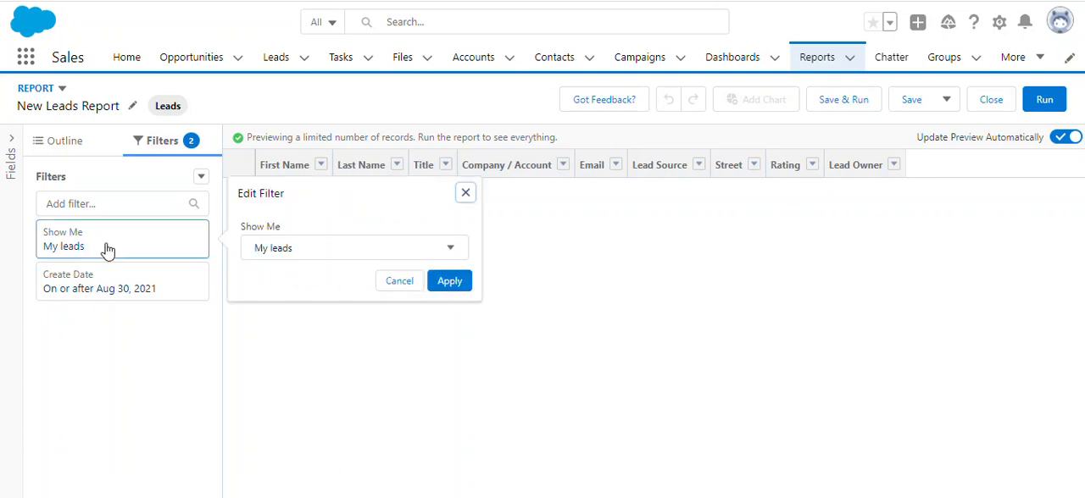
{"action": "left_click", "coordinate": [336, 259]}
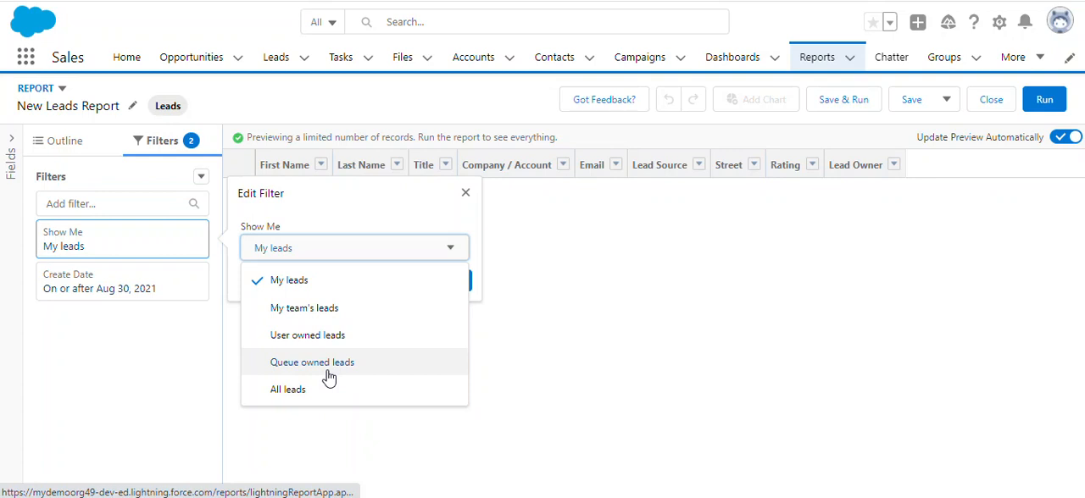
{"action": "left_click", "coordinate": [330, 210]}
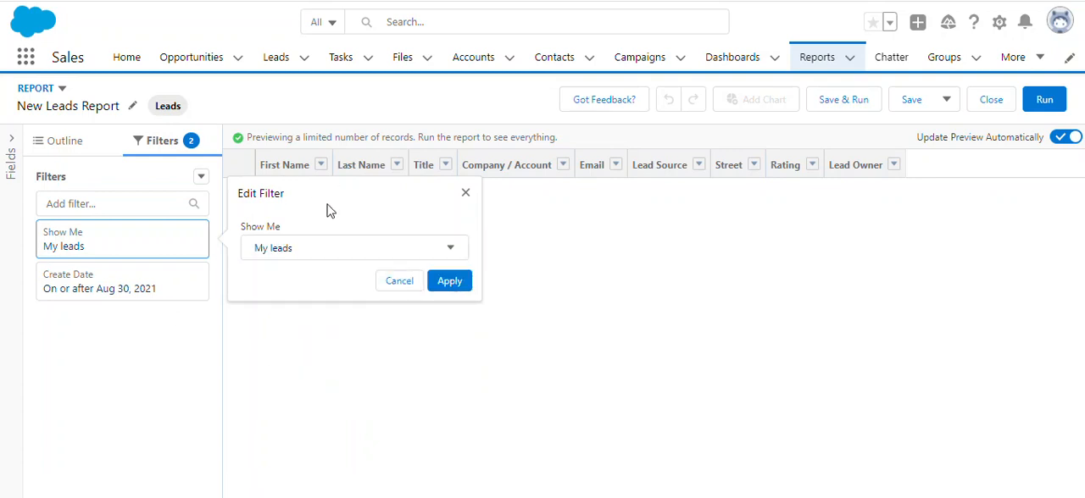
Set the range of the Create Date filter to All Time.
{"action": "left_click", "coordinate": [112, 297]}
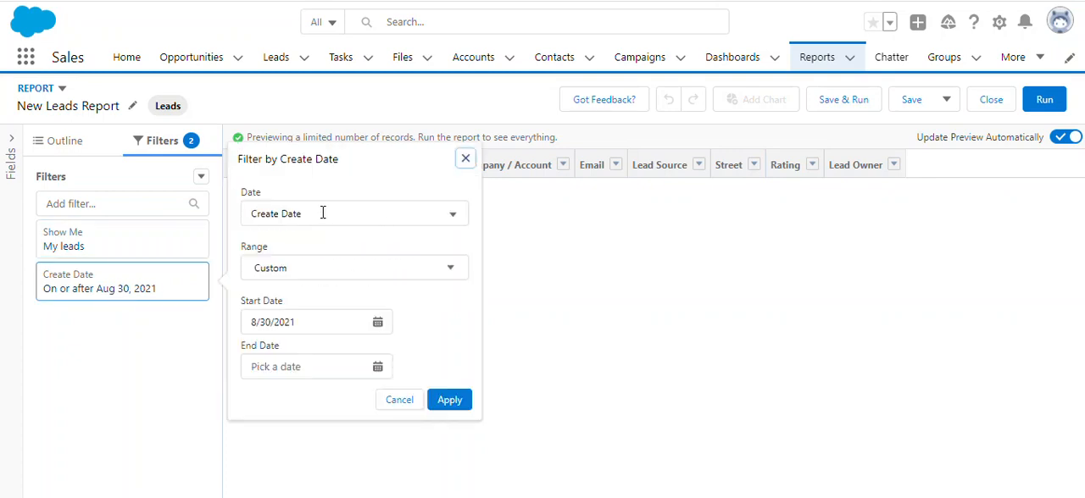
{"action": "left_click", "coordinate": [347, 273]}
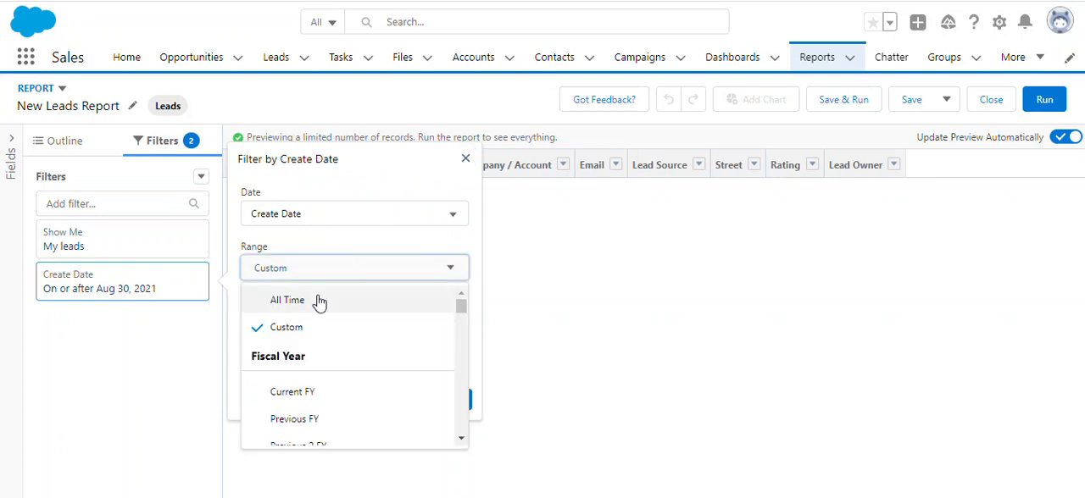
{"action": "left_click", "coordinate": [319, 303]}
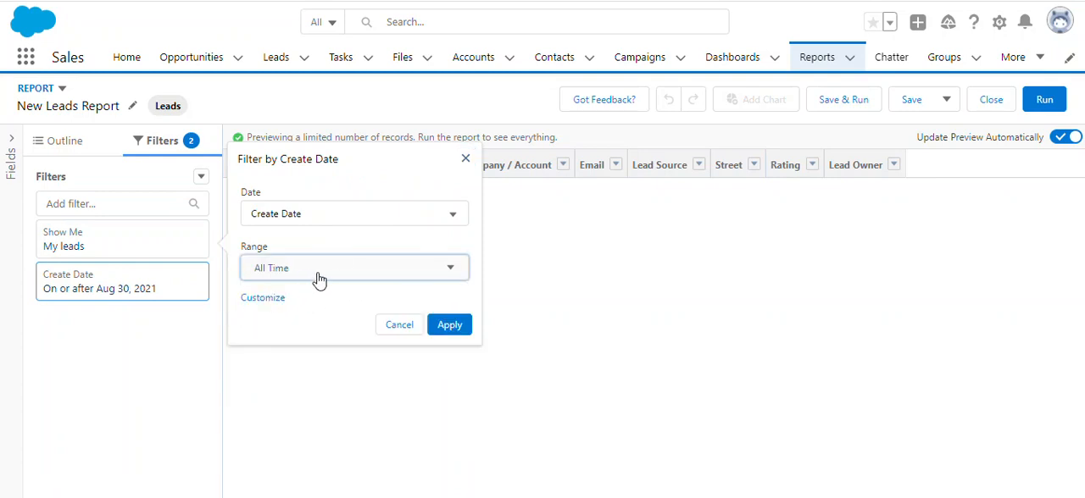
Switch the Create Date range to Custom and examine the preset calendar quarter, week and day ranges.
{"action": "left_click", "coordinate": [334, 274]}
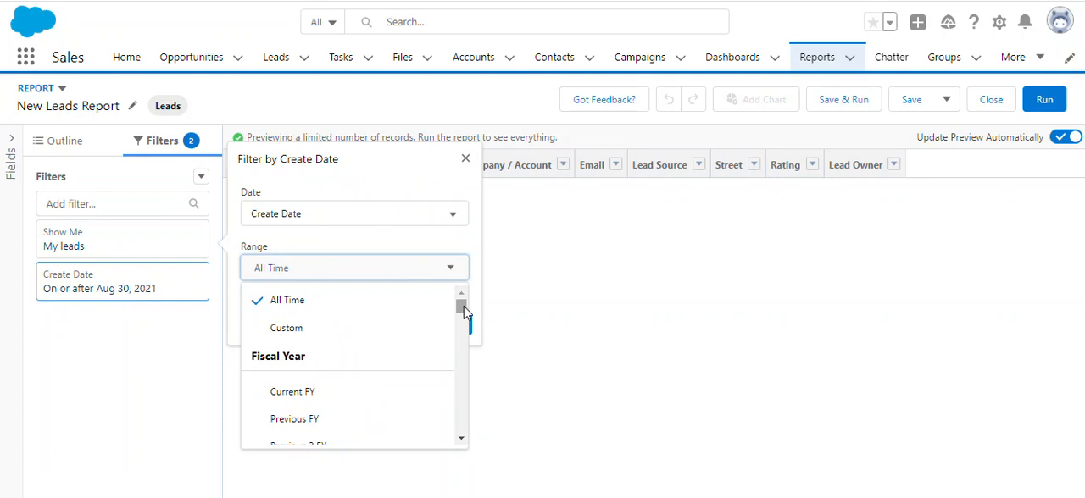
{"action": "left_click", "coordinate": [341, 327]}
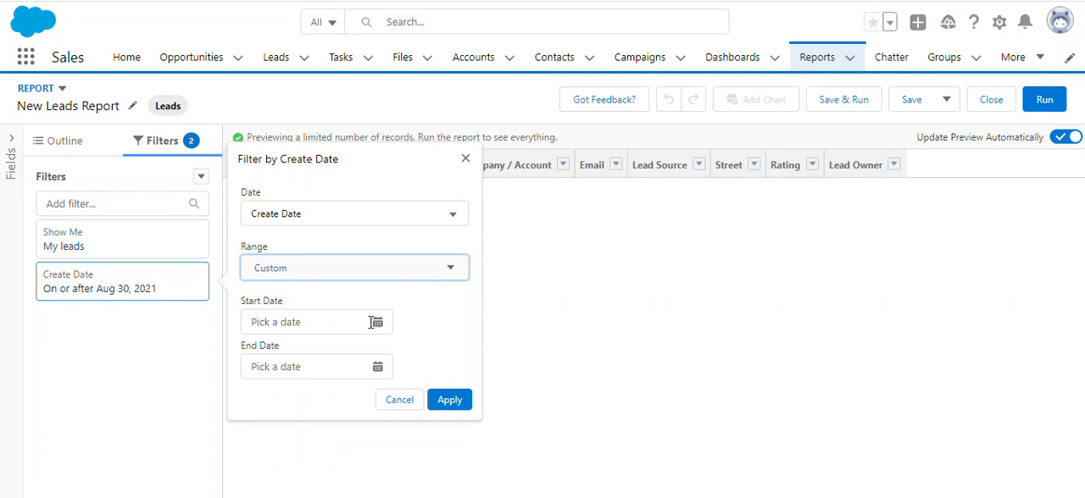
{"action": "left_click", "coordinate": [330, 269]}
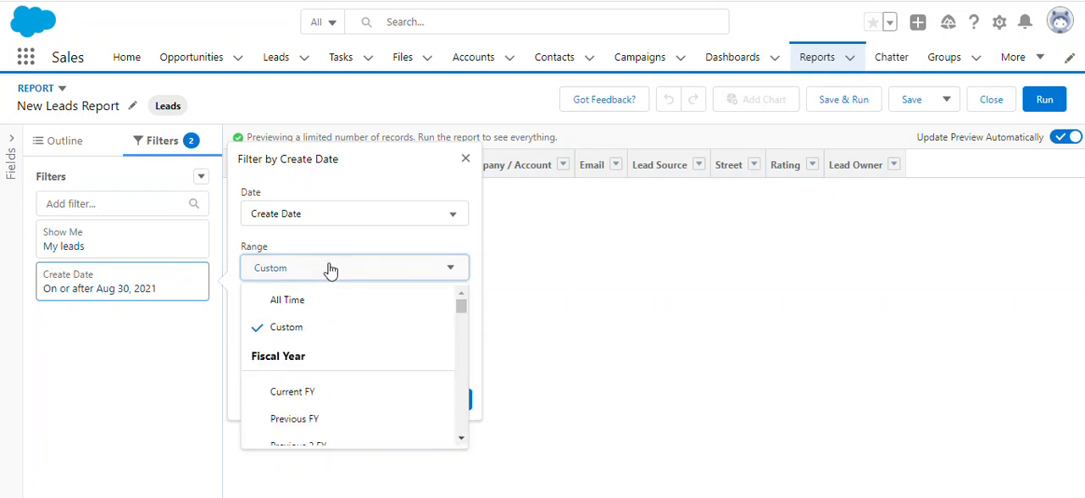
{"action": "left_click_drag", "start_coordinate": [462, 309], "coordinate": [458, 378]}
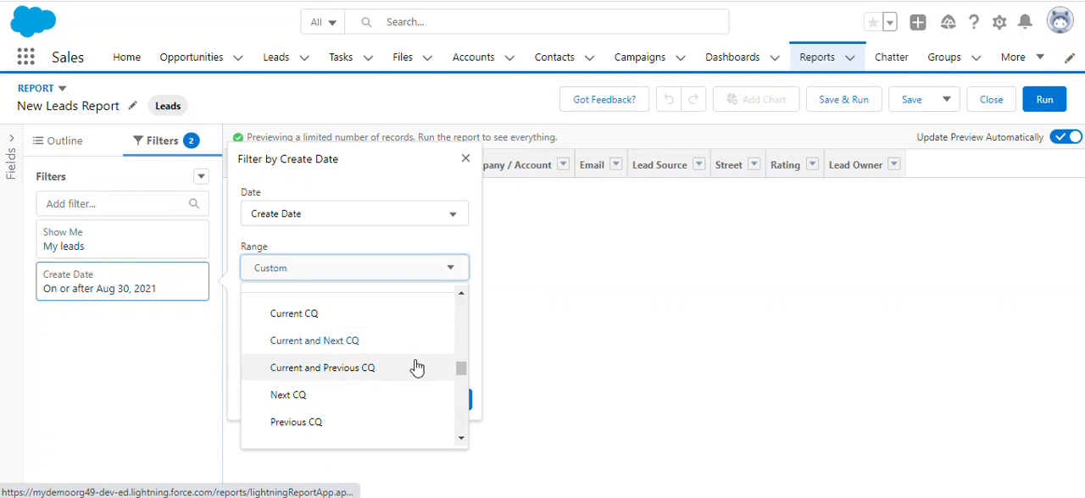
{"action": "left_click_drag", "start_coordinate": [462, 373], "coordinate": [458, 402]}
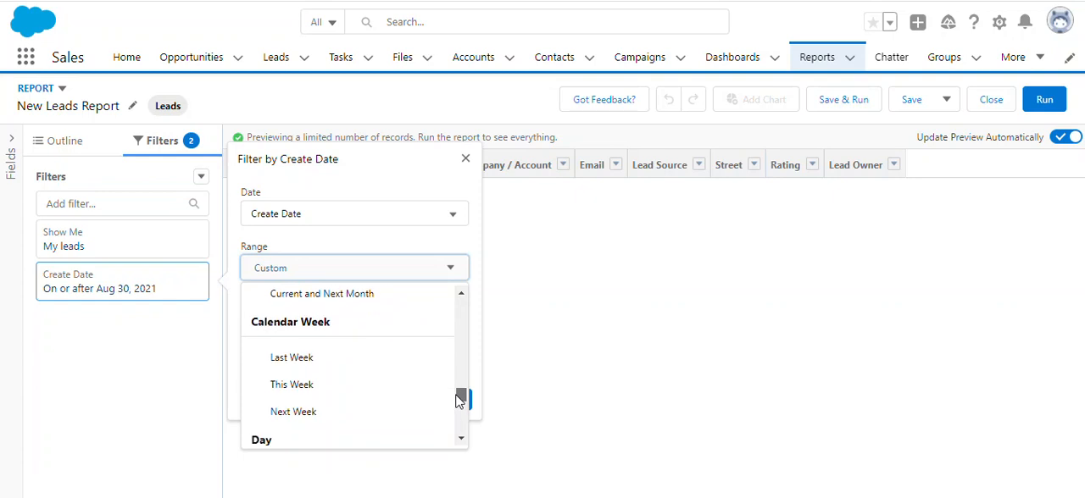
{"action": "left_click_drag", "start_coordinate": [459, 402], "coordinate": [457, 413]}
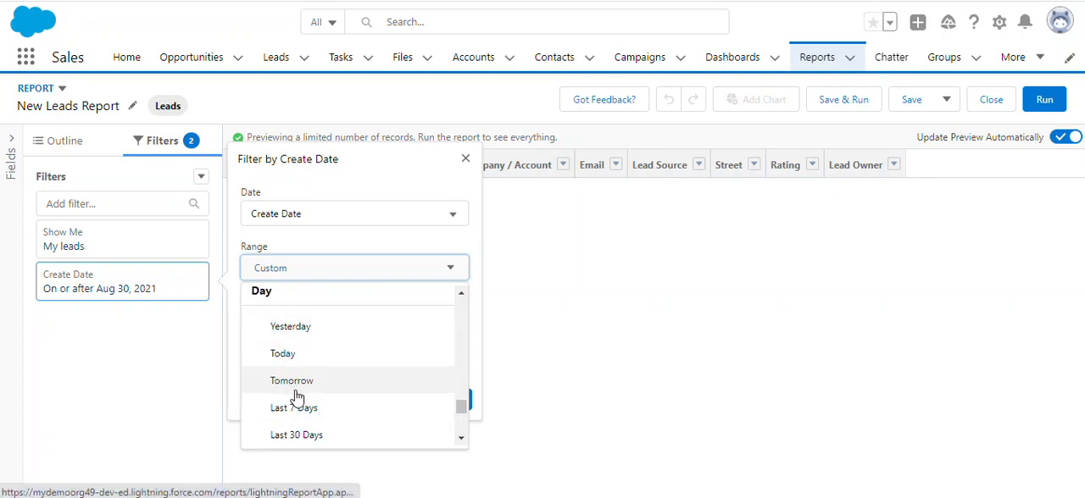
{"action": "mouse_move", "coordinate": [461, 413]}
{"action": "left_mouse_down"}
{"action": "mouse_move", "coordinate": [465, 443]}
{"action": "mouse_move", "coordinate": [462, 426]}
{"action": "left_mouse_up"}
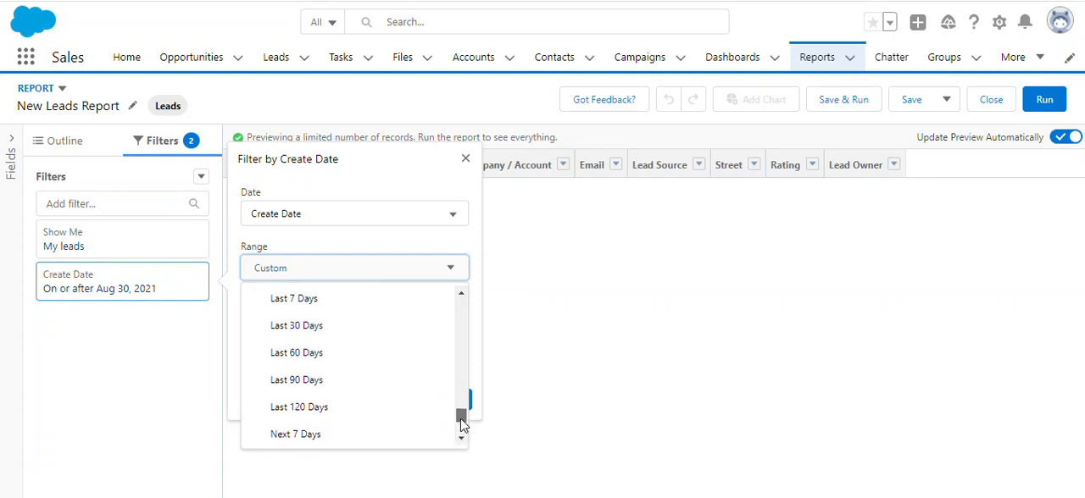
{"action": "left_click_drag", "start_coordinate": [462, 425], "coordinate": [472, 307]}
Choose All Time as the Create Date range again and apply the filter to the report.
{"action": "left_click", "coordinate": [258, 300]}
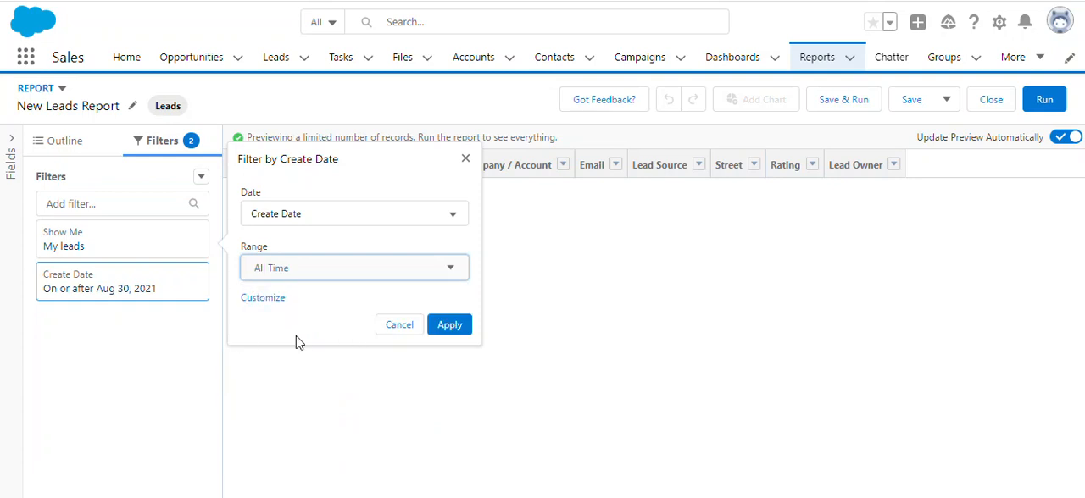
{"action": "left_click", "coordinate": [460, 334]}
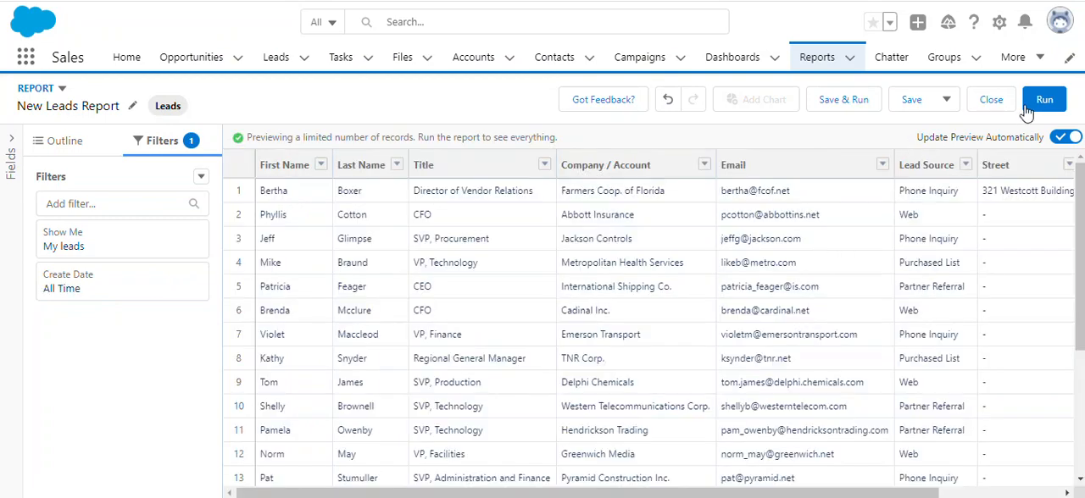
Turn the automatic preview update off and back on.
{"action": "left_click", "coordinate": [1063, 139]}
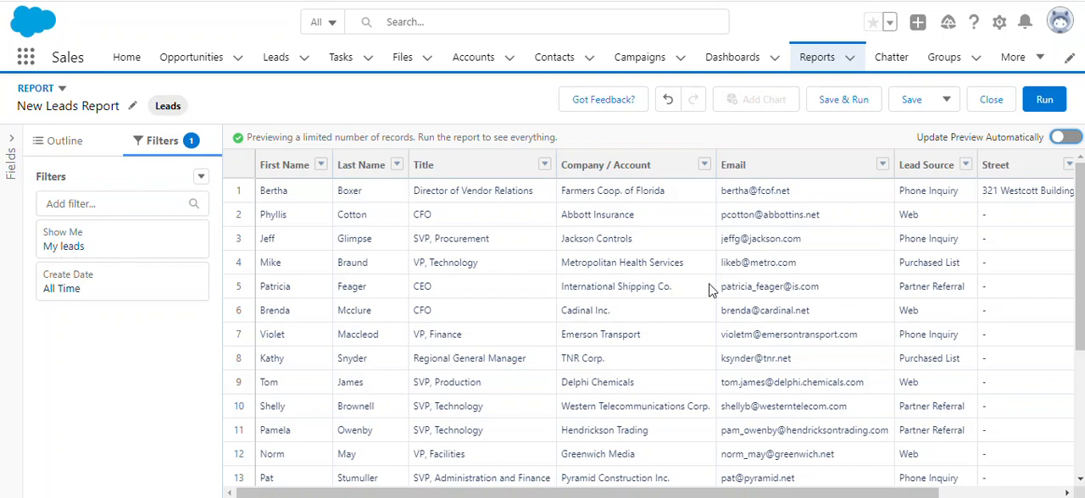
{"action": "left_click", "coordinate": [1069, 138]}
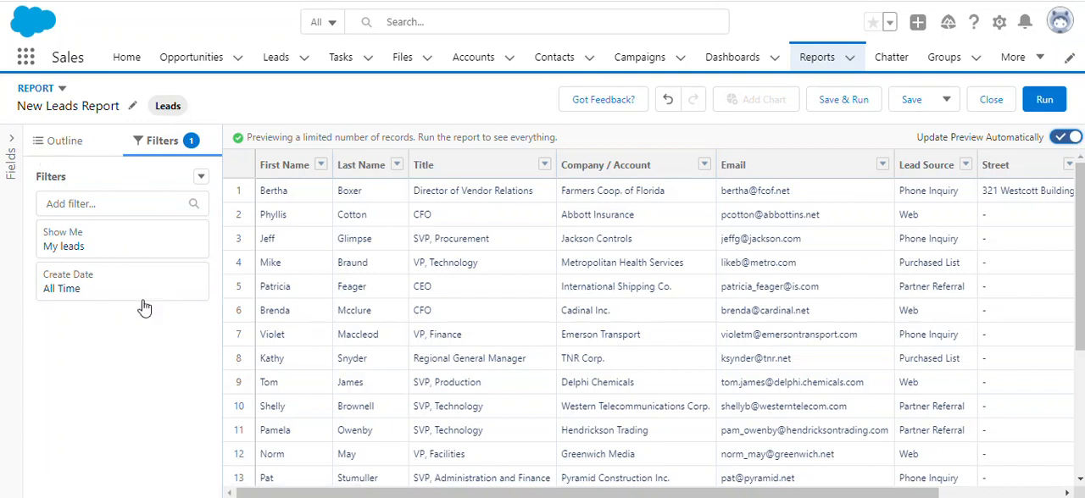
Add a cross filter that shows Leads with Activities as the secondary object and apply it to the report.
{"action": "left_click", "coordinate": [201, 180]}
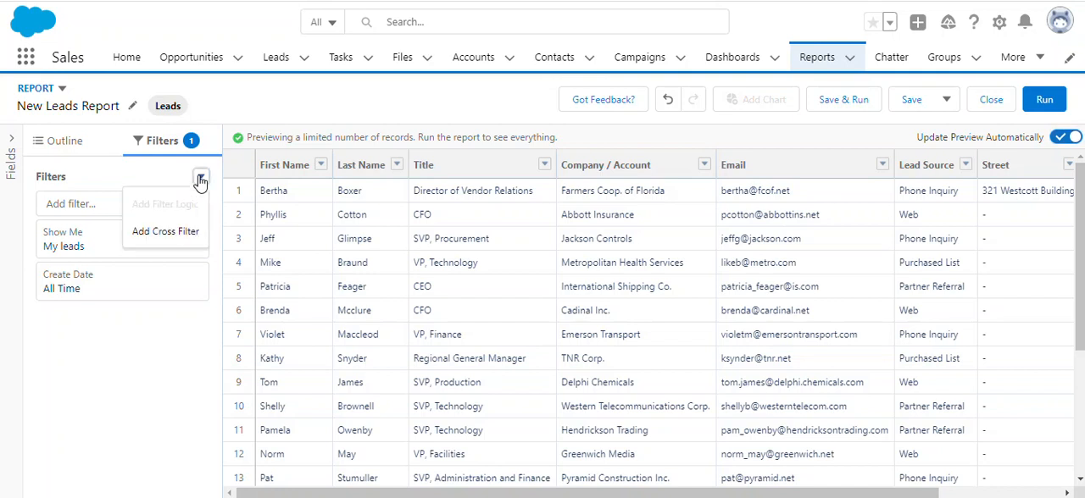
{"action": "left_click", "coordinate": [147, 232]}
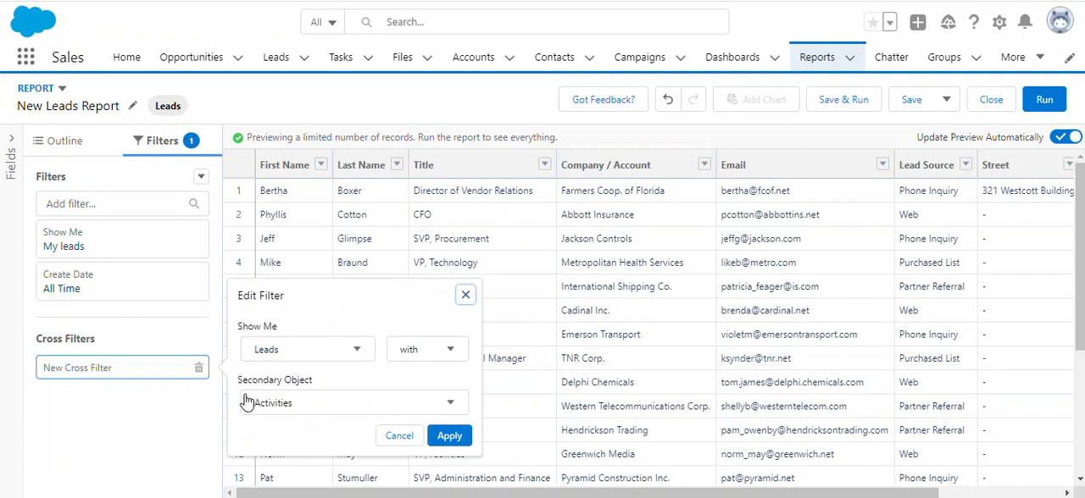
{"action": "left_click", "coordinate": [323, 410]}
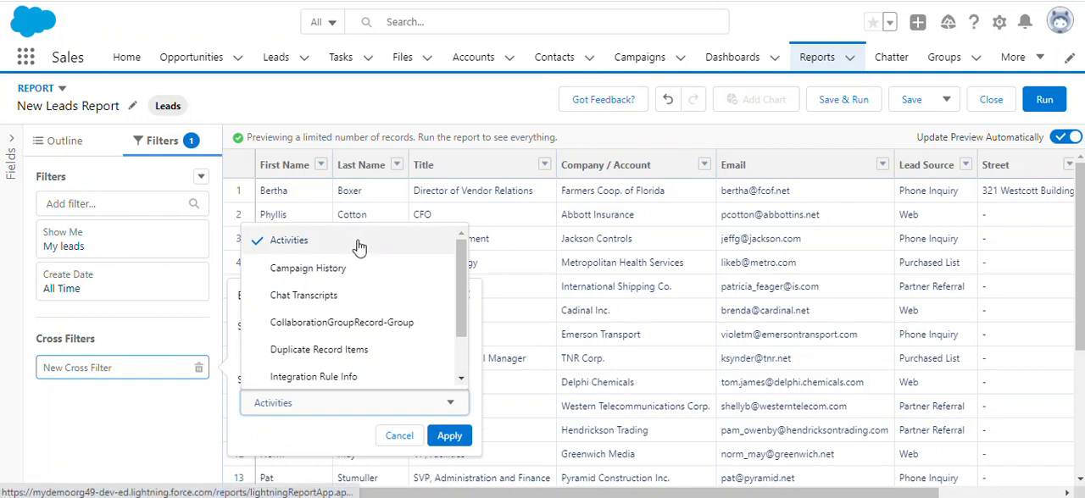
{"action": "scroll", "coordinate": [364, 308], "scroll_direction": "down", "scroll_amount": 2}
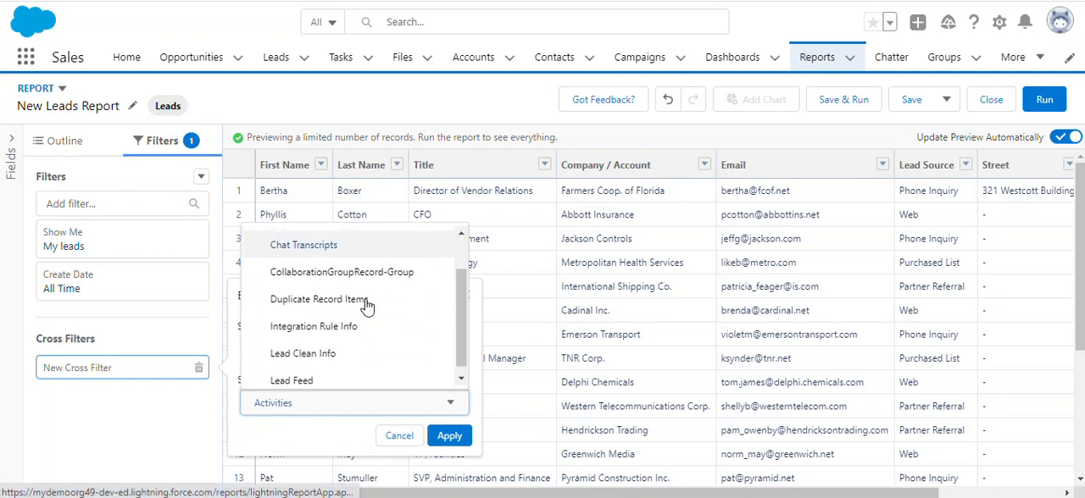
{"action": "scroll", "coordinate": [368, 305], "scroll_direction": "up", "scroll_amount": 2}
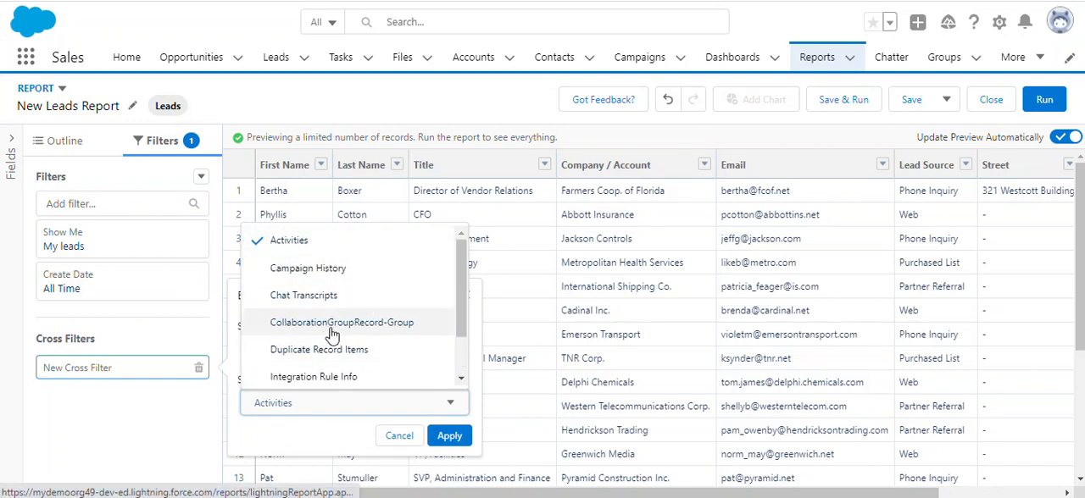
{"action": "scroll", "coordinate": [339, 335], "scroll_direction": "down", "scroll_amount": 2}
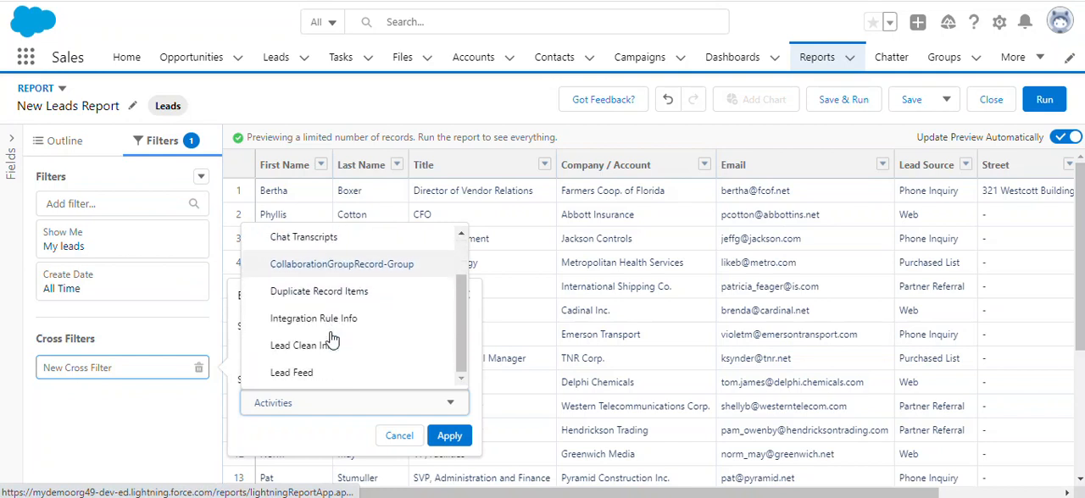
{"action": "left_click", "coordinate": [323, 438]}
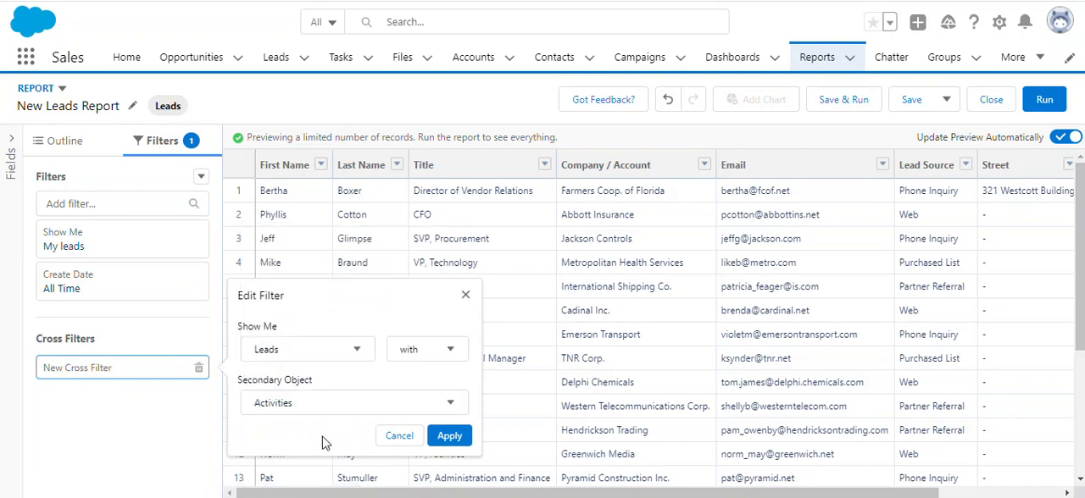
{"action": "left_click", "coordinate": [432, 357]}
{"action": "left_click", "coordinate": [432, 357]}
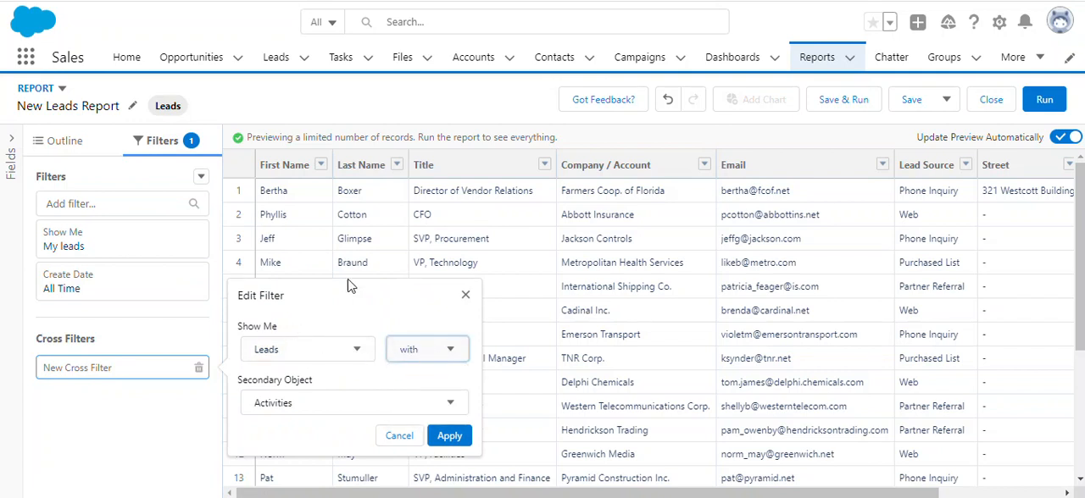
{"action": "left_click", "coordinate": [424, 357]}
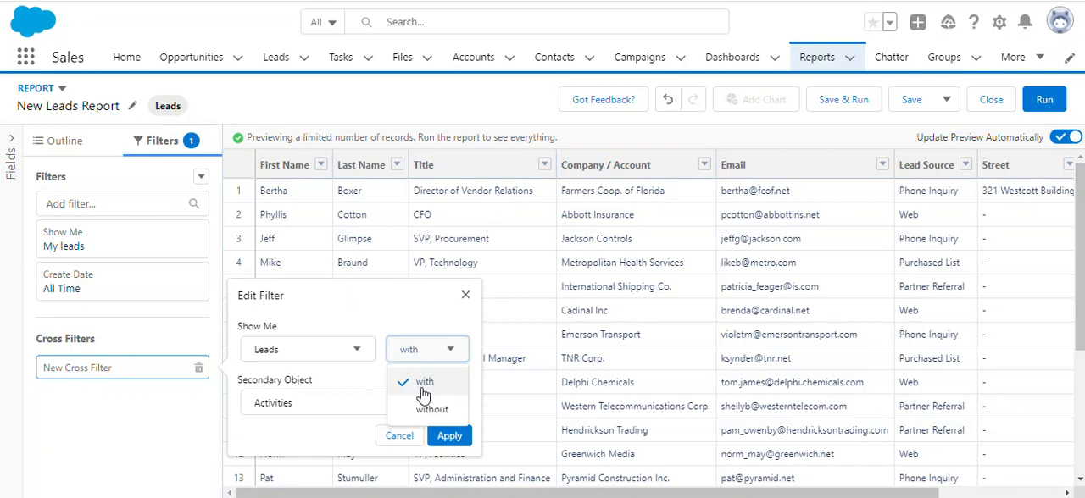
{"action": "left_click", "coordinate": [343, 431]}
{"action": "left_click", "coordinate": [449, 436]}
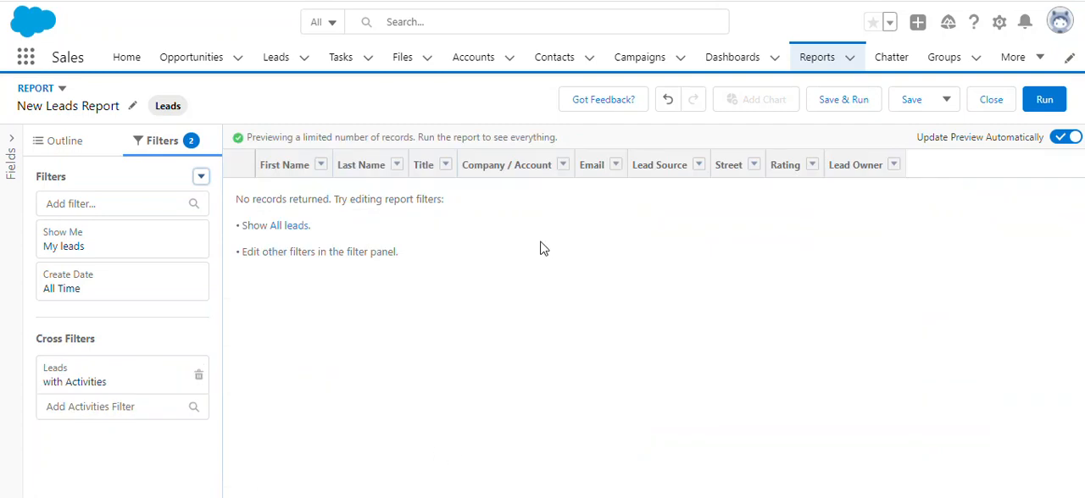
Change the cross filter to show Leads without Activities and apply it.
{"action": "left_click", "coordinate": [125, 390]}
{"action": "left_click", "coordinate": [424, 358]}
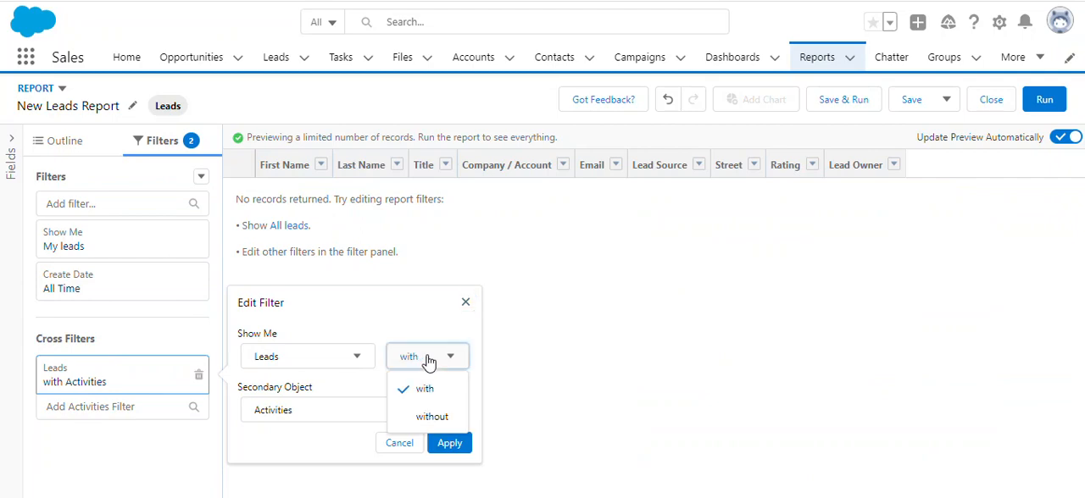
{"action": "left_click", "coordinate": [428, 416]}
{"action": "left_click", "coordinate": [451, 446]}
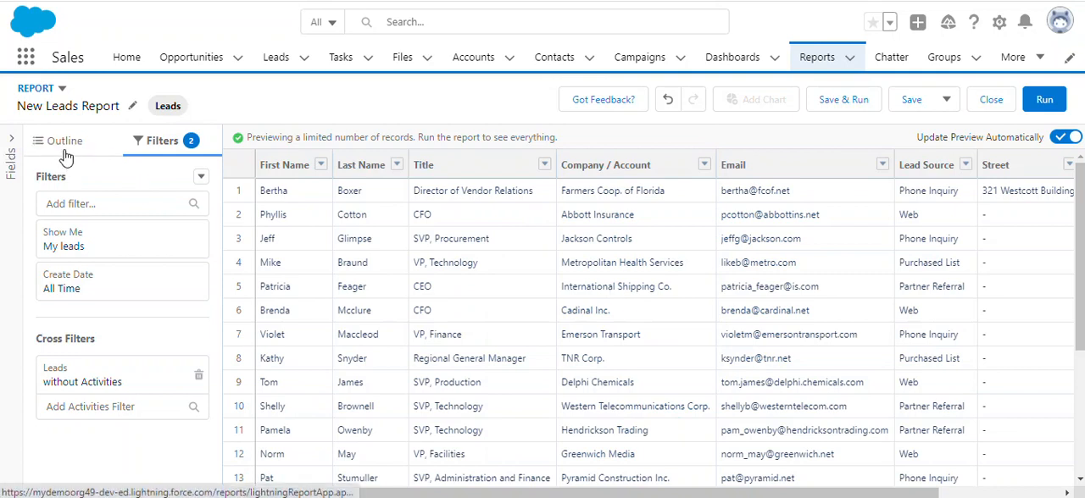
Return to the report outline, run the report and look through the listed lead records.
{"action": "left_click", "coordinate": [66, 157]}
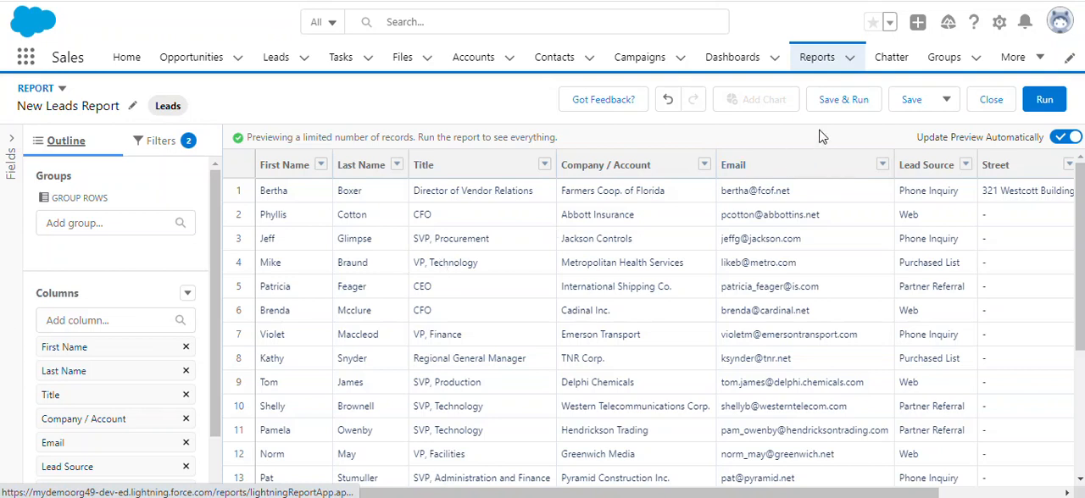
{"action": "left_click", "coordinate": [1045, 100]}
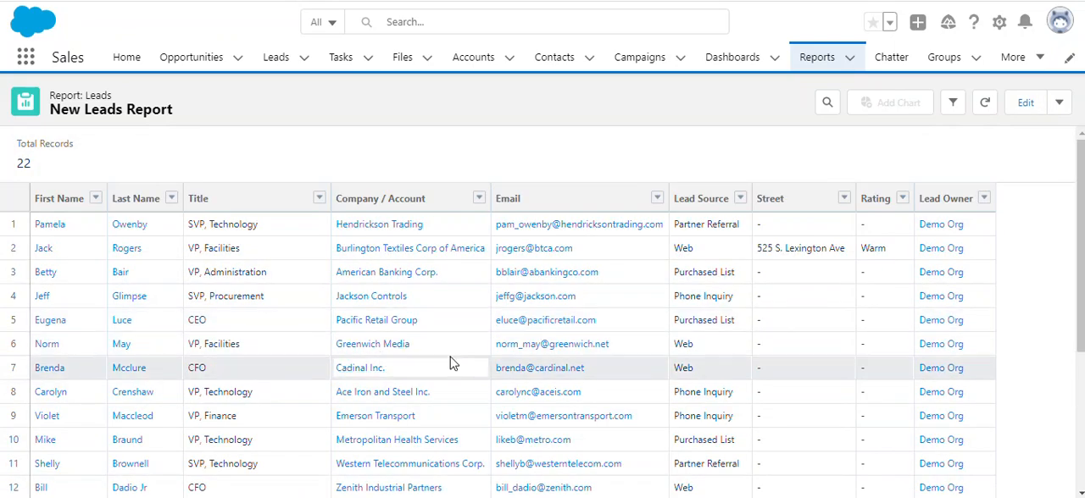
{"action": "scroll", "coordinate": [452, 362], "scroll_direction": "down", "scroll_amount": 3}
{"action": "scroll", "coordinate": [451, 363], "scroll_direction": "up", "scroll_amount": 3}
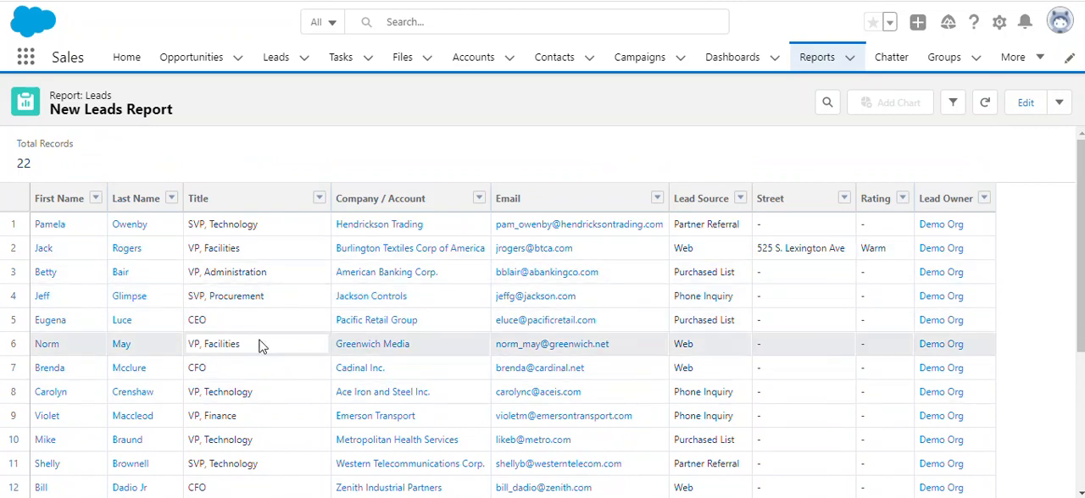
{"action": "scroll", "coordinate": [260, 346], "scroll_direction": "down", "scroll_amount": 3}
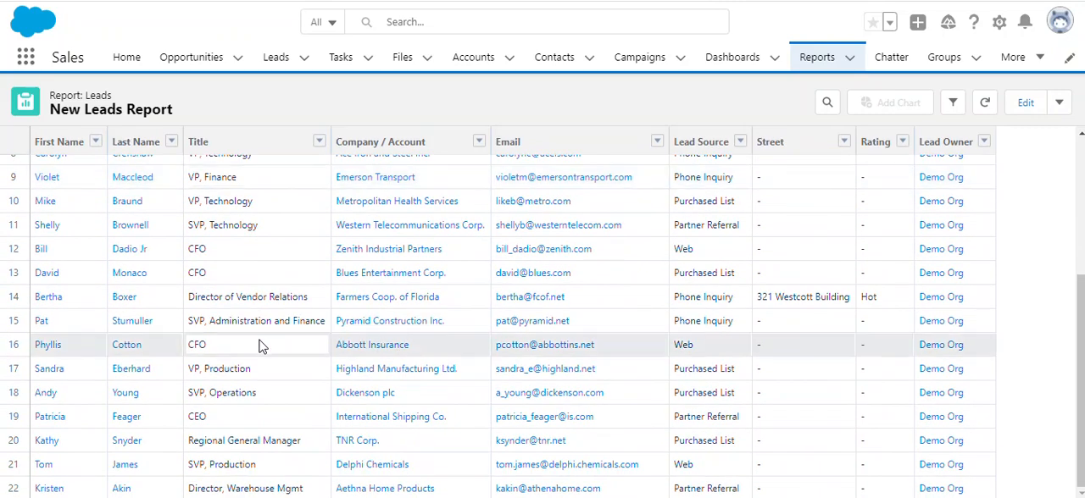
{"action": "scroll", "coordinate": [260, 346], "scroll_direction": "up", "scroll_amount": 3}
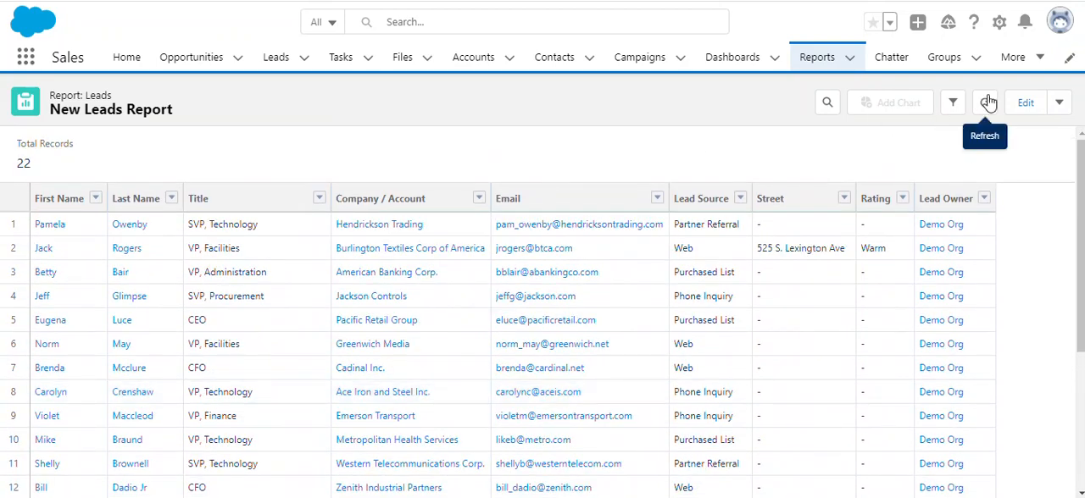
Display the filters applied to the run report, inspect the Show Me filter and refresh the data.
{"action": "left_click", "coordinate": [957, 106]}
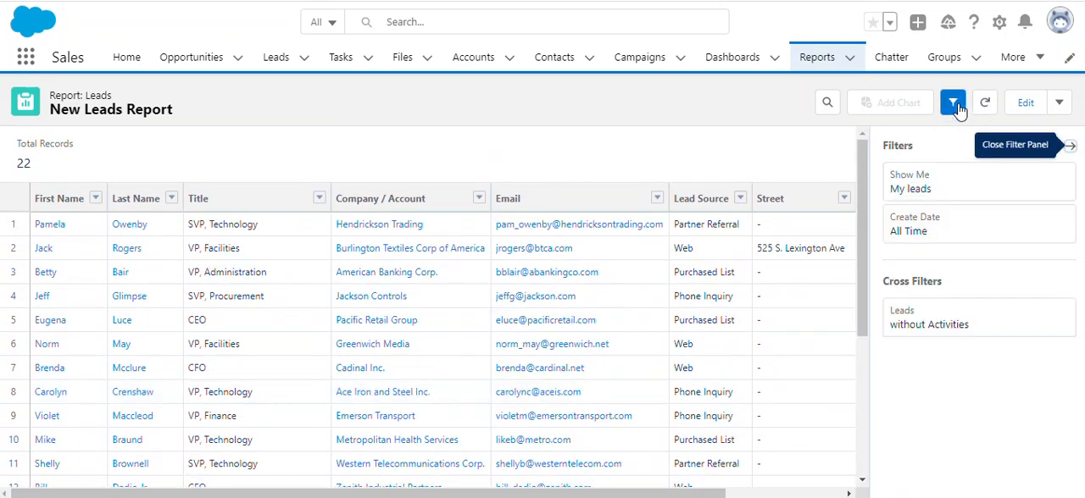
{"action": "left_click", "coordinate": [946, 194]}
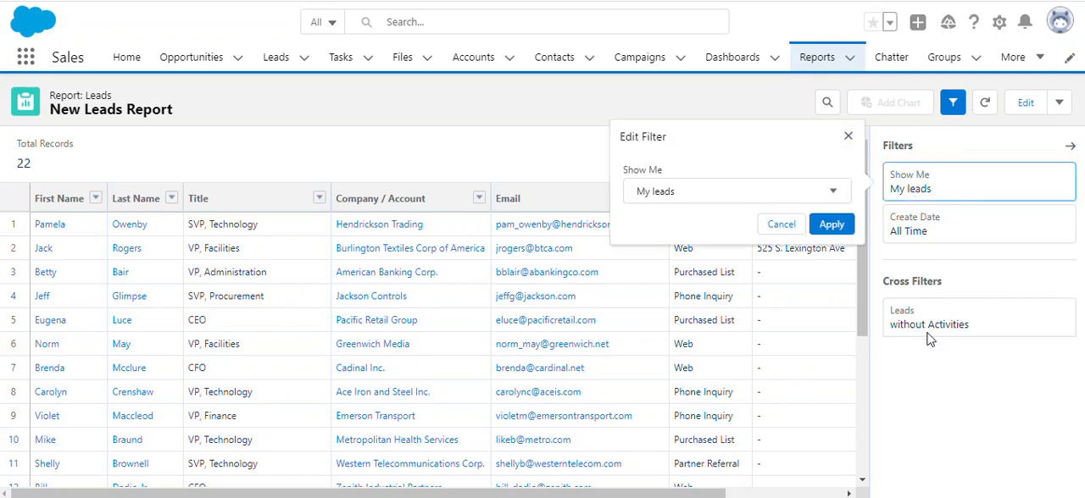
{"action": "left_click", "coordinate": [954, 318]}
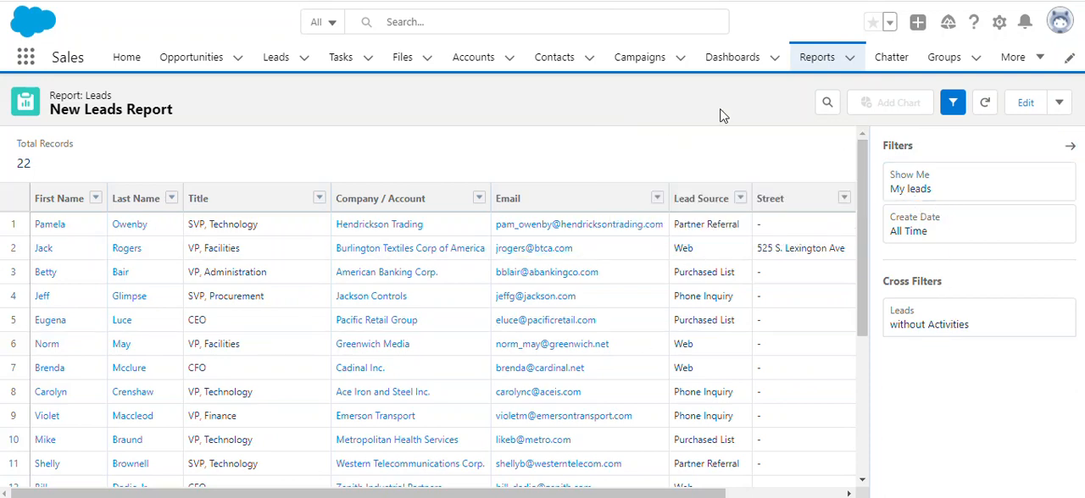
{"action": "left_click", "coordinate": [986, 105]}
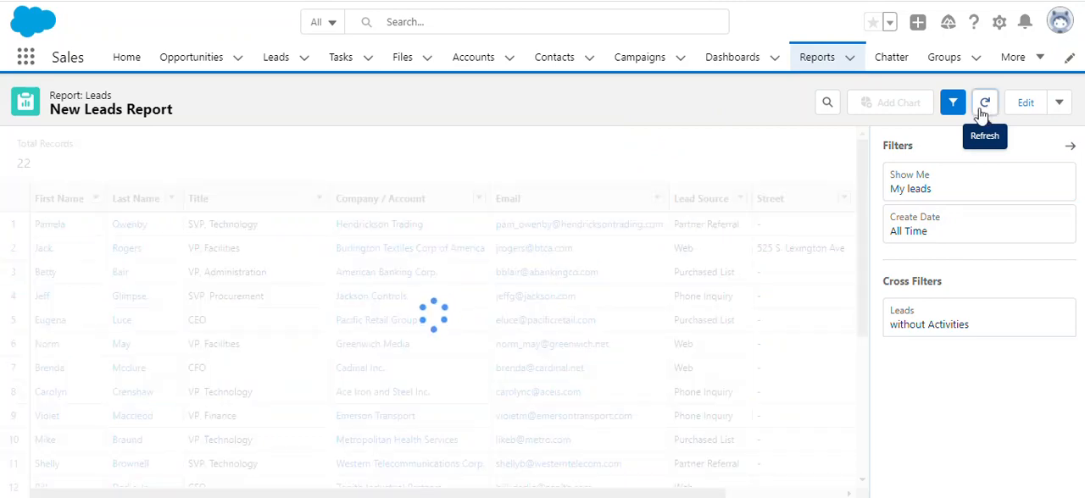
Reopen the report for editing and group its rows by the Email column.
{"action": "left_click", "coordinate": [1028, 106]}
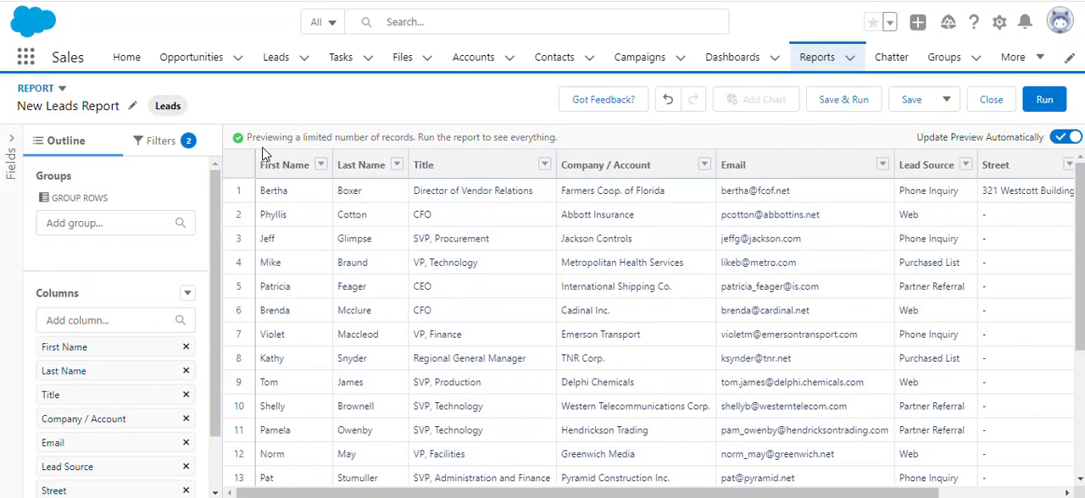
{"action": "left_click", "coordinate": [1062, 99]}
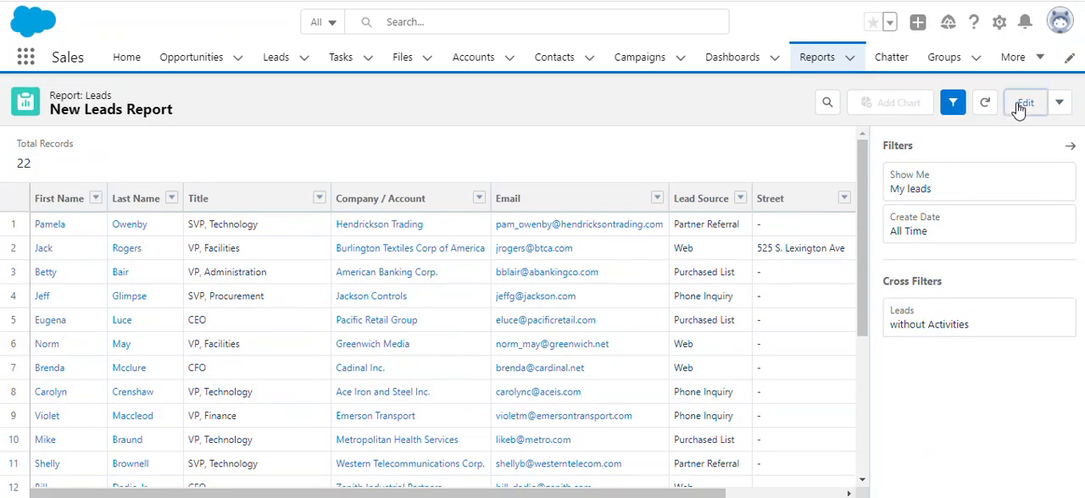
{"action": "left_click", "coordinate": [1022, 105]}
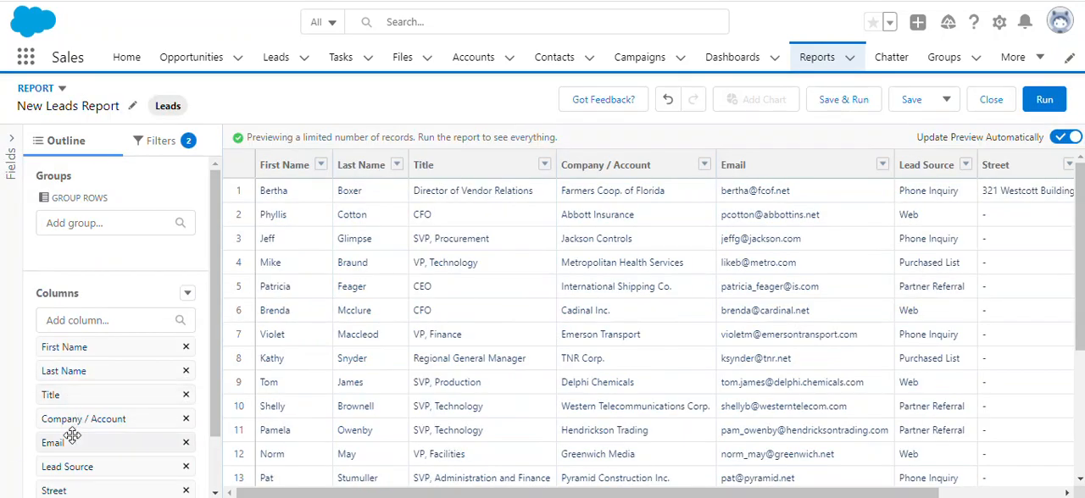
{"action": "scroll", "coordinate": [72, 436], "scroll_direction": "down", "scroll_amount": 1}
{"action": "scroll", "coordinate": [72, 436], "scroll_direction": "down", "scroll_amount": 1}
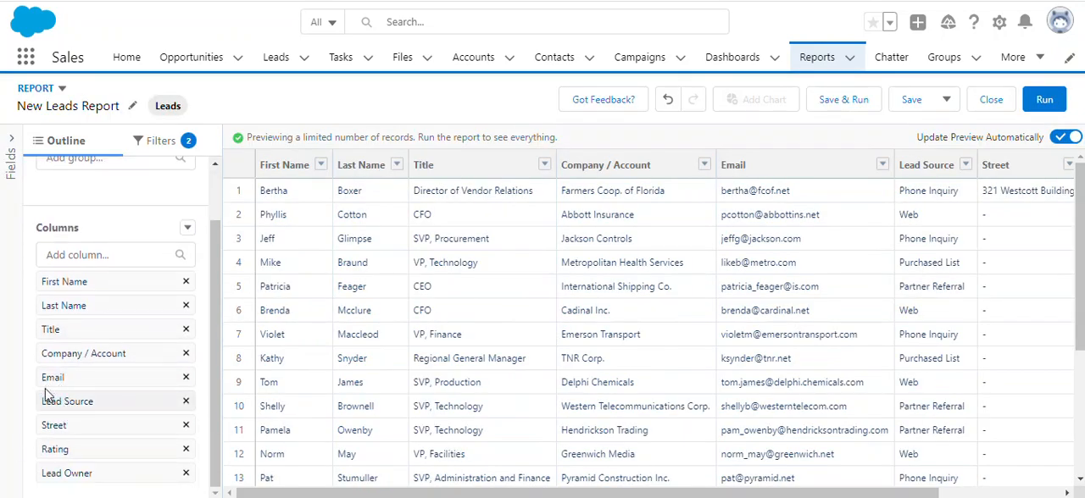
{"action": "scroll", "coordinate": [59, 389], "scroll_direction": "up", "scroll_amount": 2}
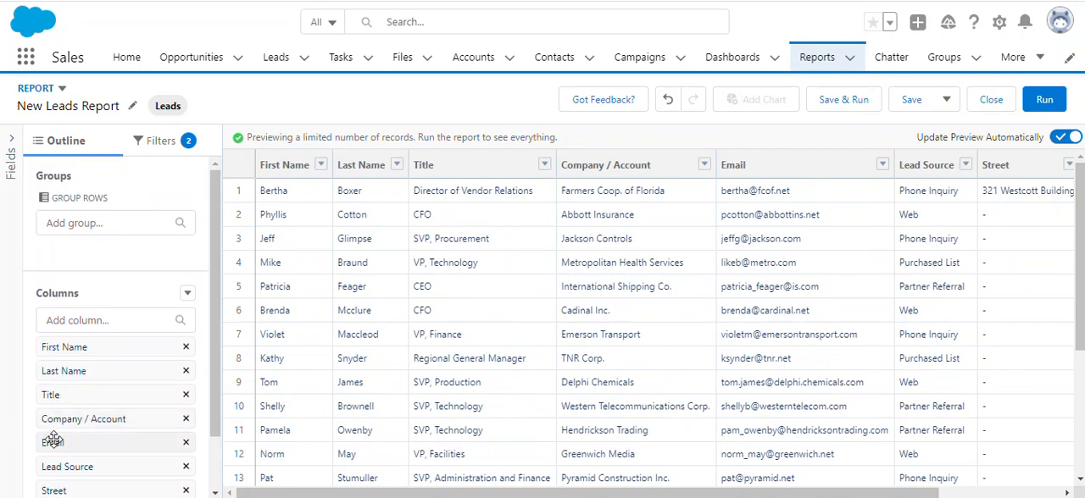
{"action": "left_click_drag", "start_coordinate": [54, 439], "coordinate": [95, 254]}
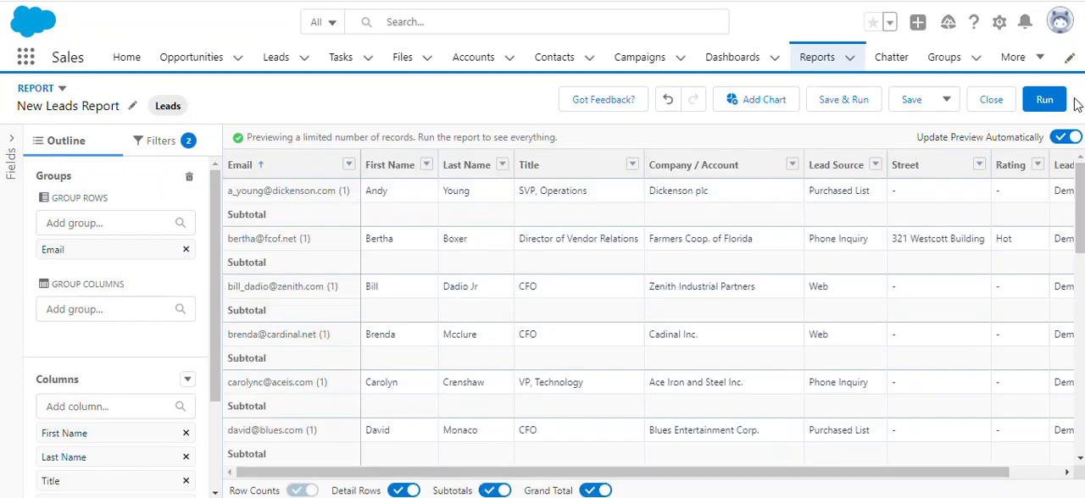
Run the grouped report and look through the email groups from the first one to the grand total.
{"action": "left_click", "coordinate": [1043, 100]}
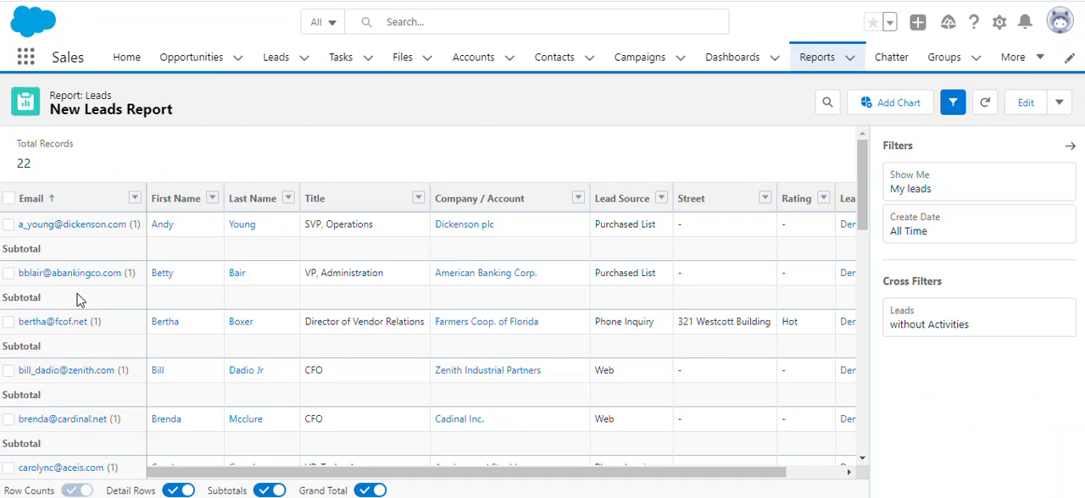
{"action": "scroll", "coordinate": [76, 299], "scroll_direction": "down", "scroll_amount": 10}
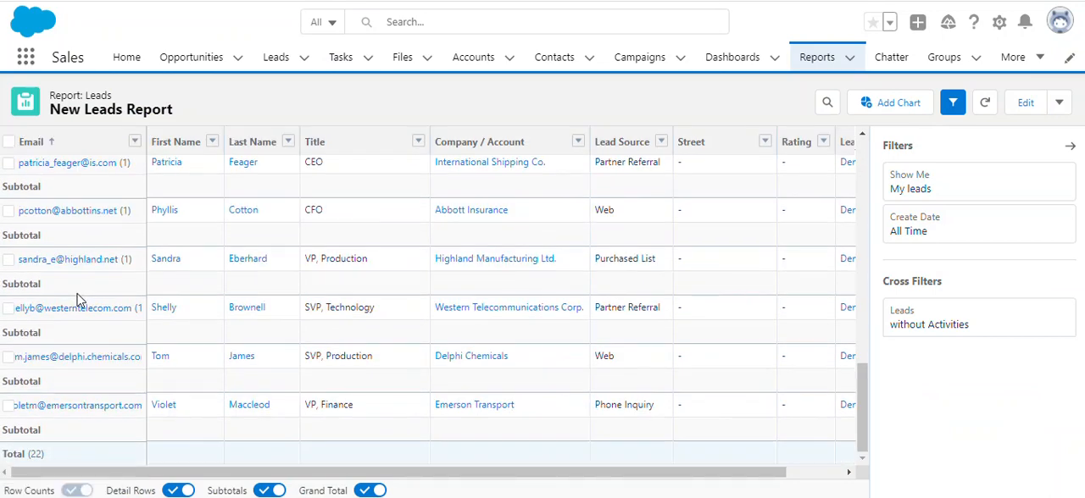
{"action": "scroll", "coordinate": [76, 301], "scroll_direction": "up", "scroll_amount": 1}
{"action": "scroll", "coordinate": [77, 301], "scroll_direction": "up", "scroll_amount": 10}
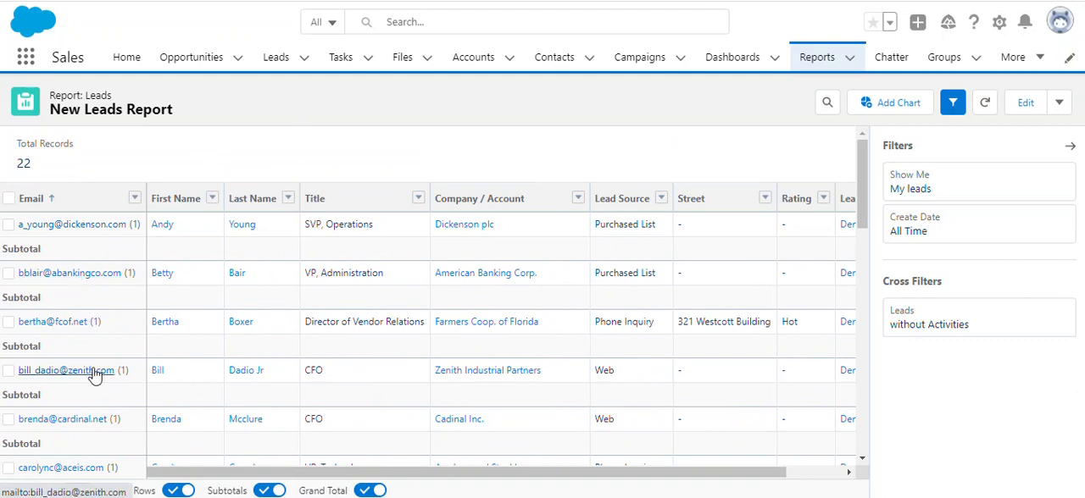
{"action": "scroll", "coordinate": [126, 337], "scroll_direction": "down", "scroll_amount": 10}
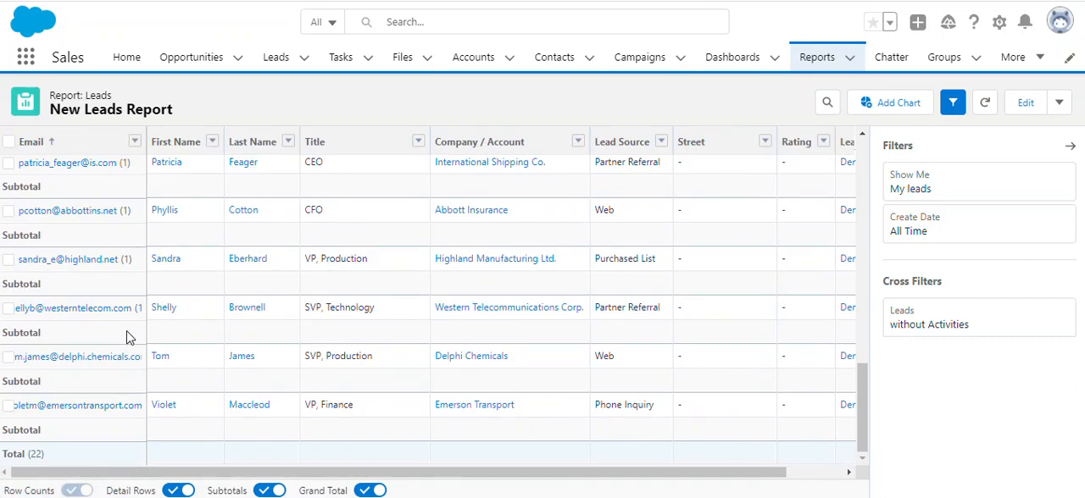
{"action": "scroll", "coordinate": [127, 338], "scroll_direction": "up", "scroll_amount": 10}
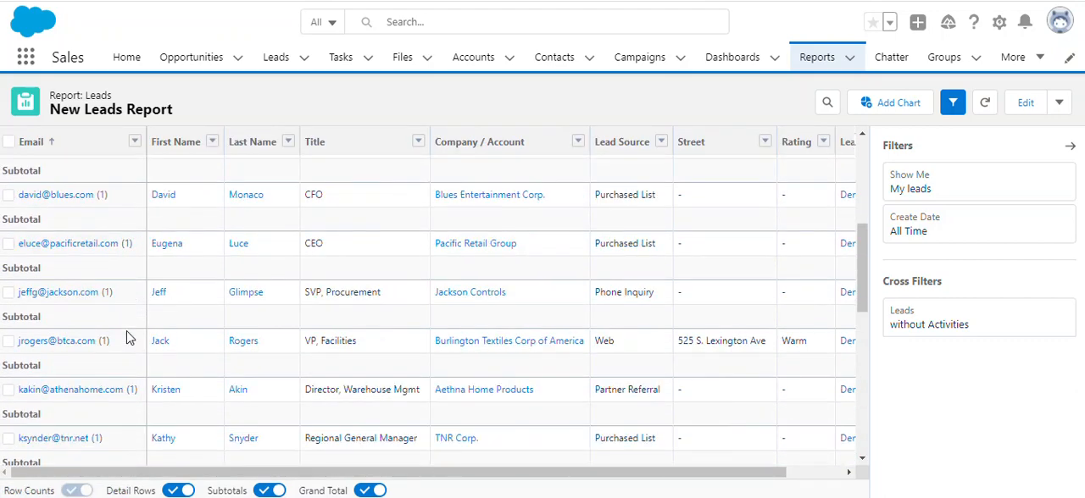
{"action": "scroll", "coordinate": [126, 337], "scroll_direction": "down", "scroll_amount": 10}
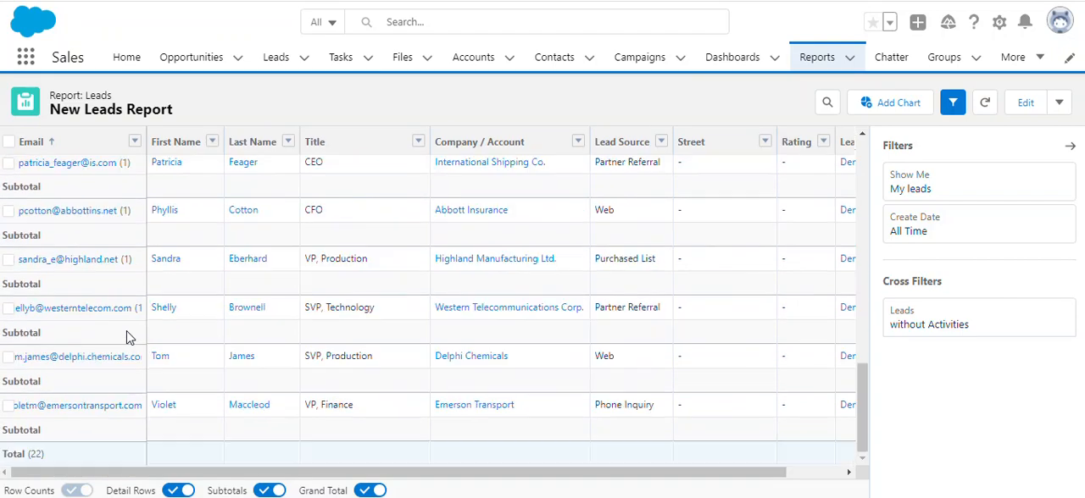
{"action": "scroll", "coordinate": [126, 337], "scroll_direction": "up", "scroll_amount": 9}
{"action": "scroll", "coordinate": [126, 337], "scroll_direction": "up", "scroll_amount": 2}
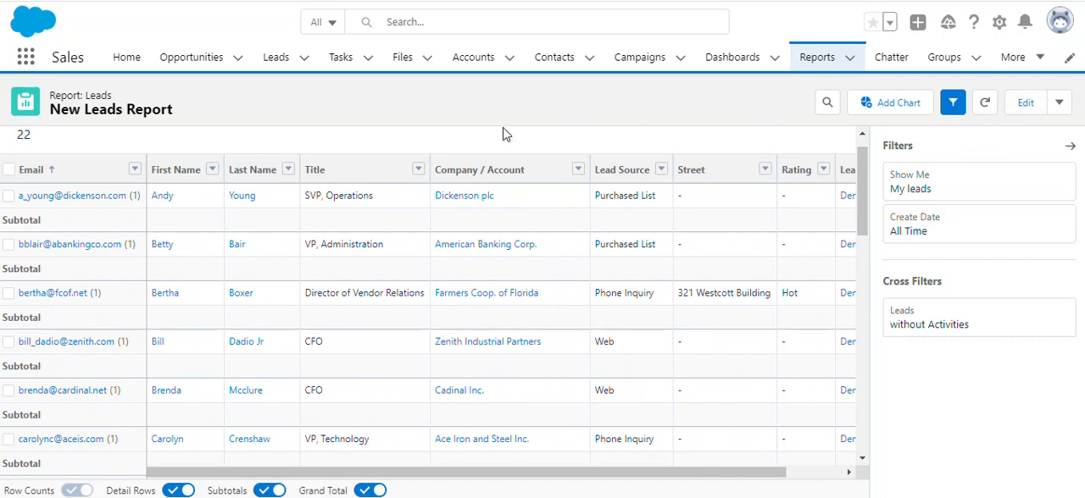
Add a chart to the grouped leads report.
{"action": "left_click", "coordinate": [896, 113]}
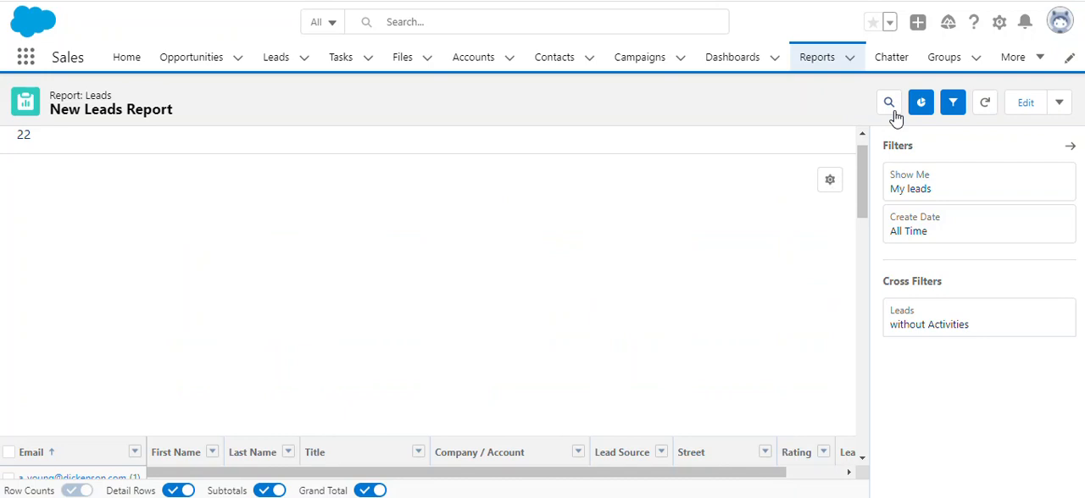
Look through the email bars of the chart and check its available display types and attributes.
{"action": "scroll", "coordinate": [790, 292], "scroll_direction": "down", "scroll_amount": 3}
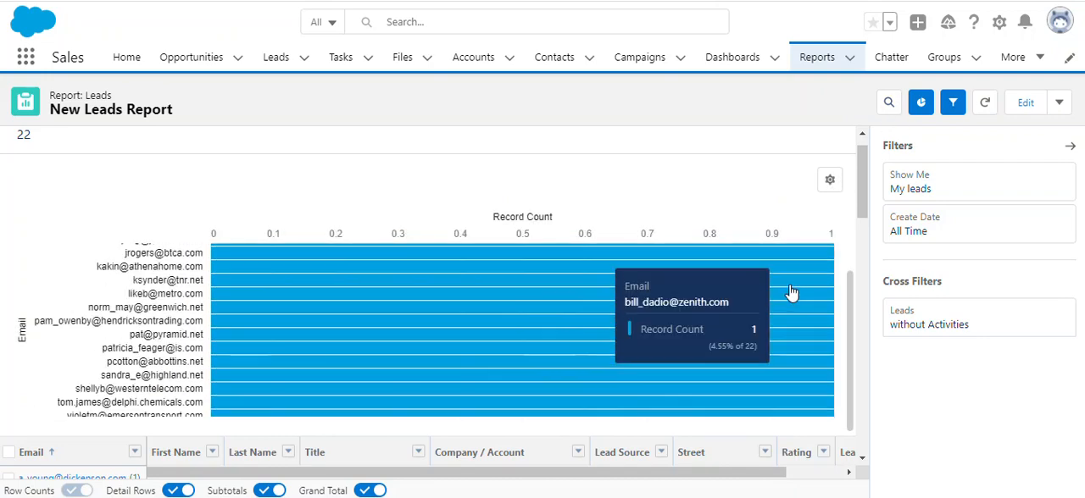
{"action": "scroll", "coordinate": [790, 292], "scroll_direction": "down", "scroll_amount": 1}
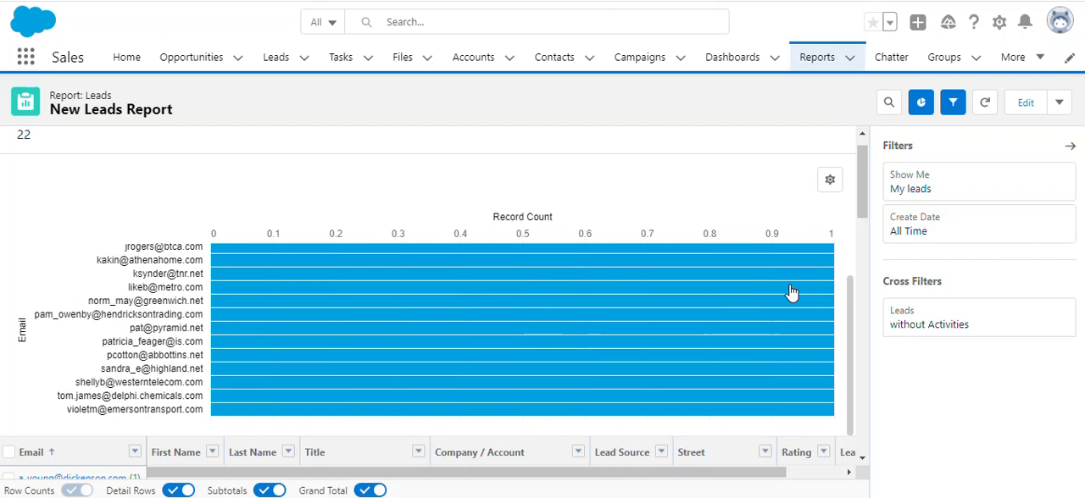
{"action": "left_click", "coordinate": [830, 182]}
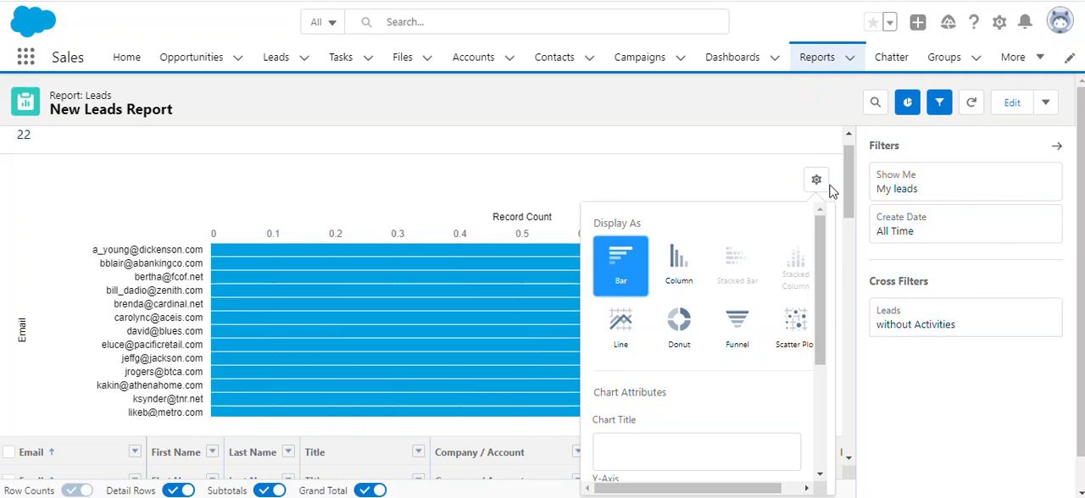
{"action": "left_click", "coordinate": [818, 180]}
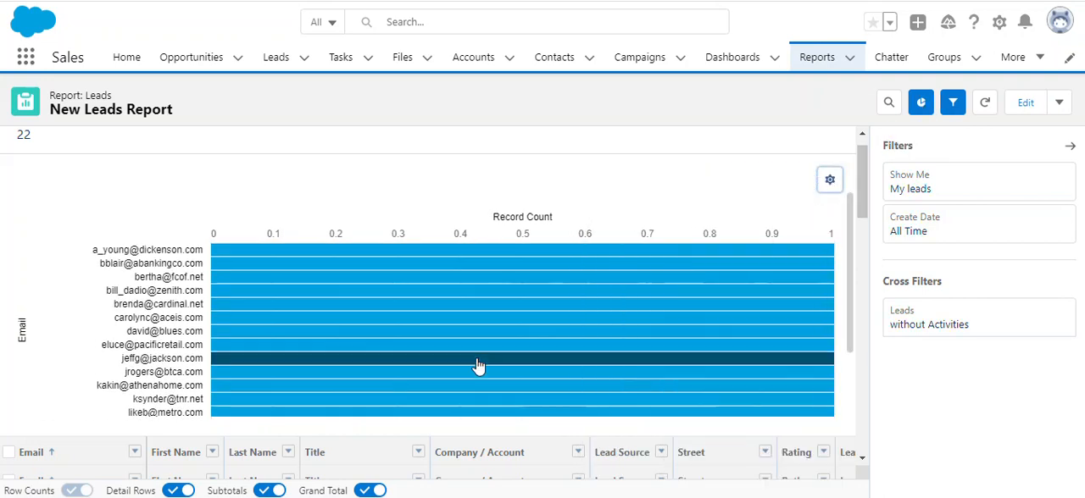
{"action": "scroll", "coordinate": [478, 365], "scroll_direction": "down", "scroll_amount": 2}
{"action": "scroll", "coordinate": [478, 366], "scroll_direction": "up", "scroll_amount": 2}
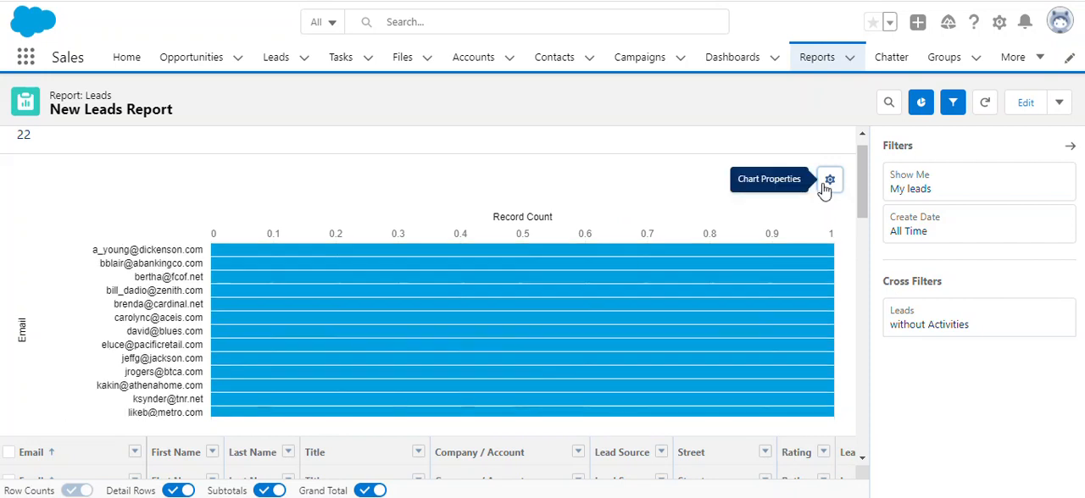
Display the chart as a Column chart and check the fields offered for its X-Axis and Y-Axis.
{"action": "left_click", "coordinate": [829, 181]}
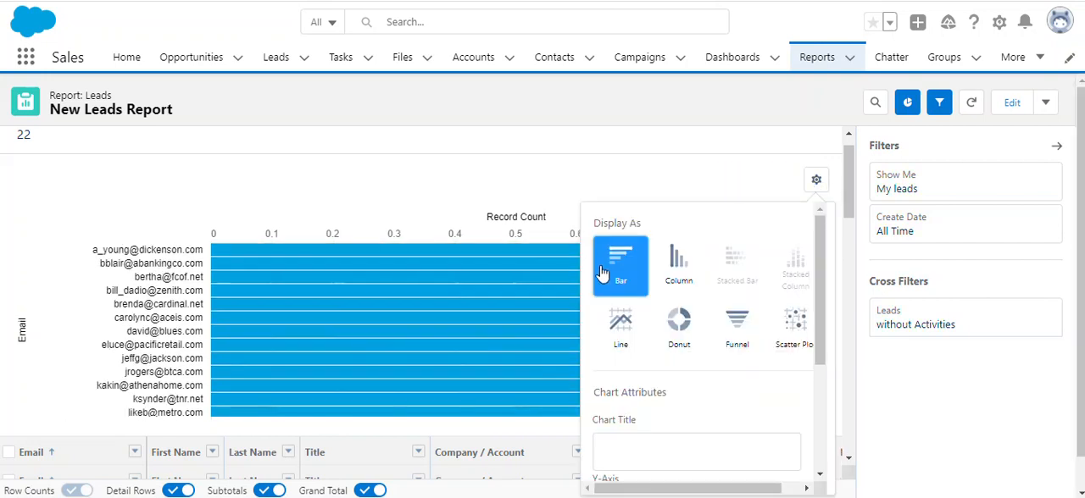
{"action": "left_click", "coordinate": [679, 267]}
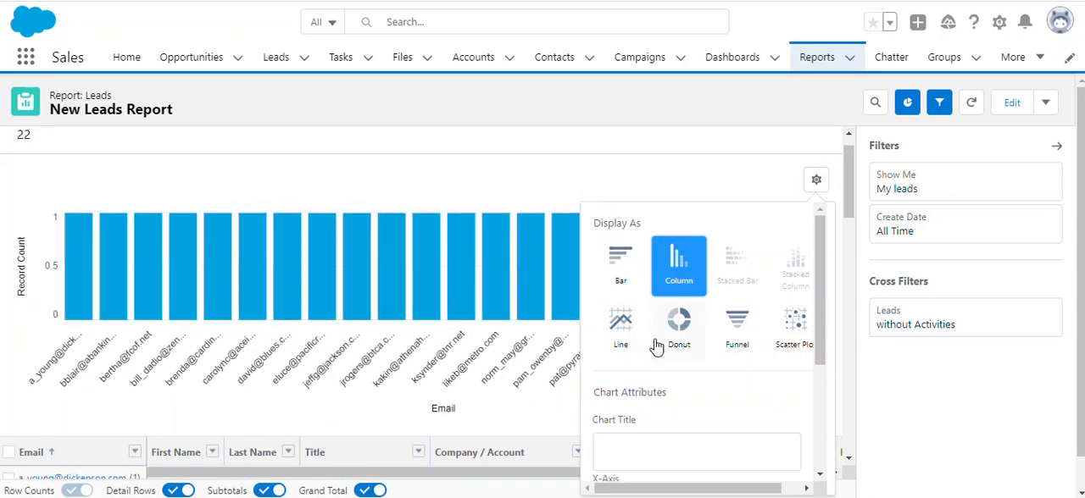
{"action": "scroll", "coordinate": [655, 348], "scroll_direction": "down", "scroll_amount": 2}
{"action": "scroll", "coordinate": [655, 347], "scroll_direction": "down", "scroll_amount": 1}
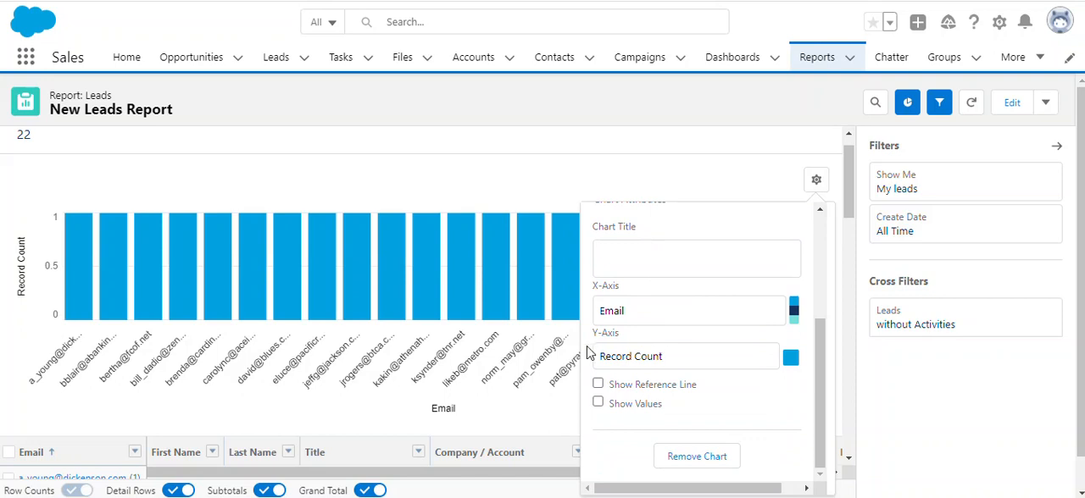
{"action": "left_click", "coordinate": [646, 319]}
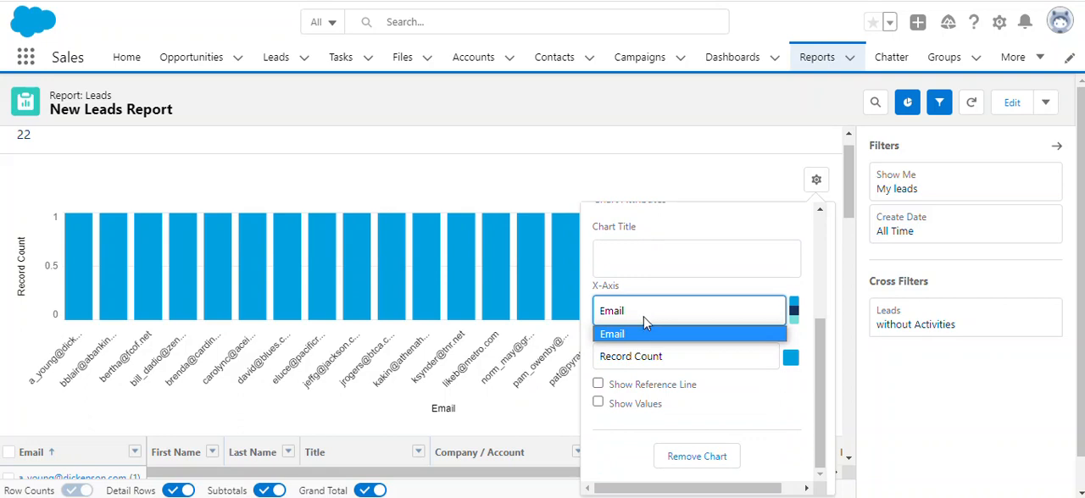
{"action": "left_click", "coordinate": [646, 318]}
{"action": "left_click", "coordinate": [638, 363]}
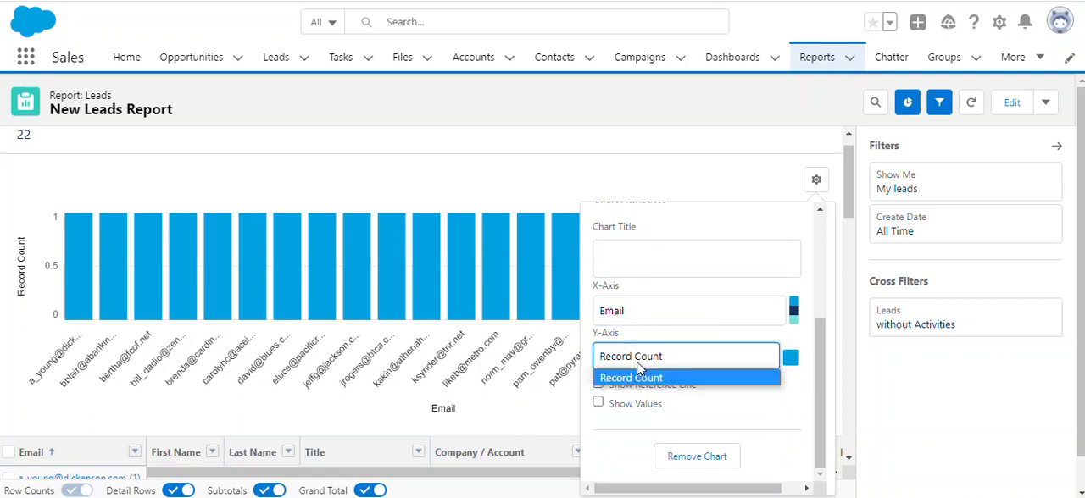
{"action": "left_click", "coordinate": [639, 365]}
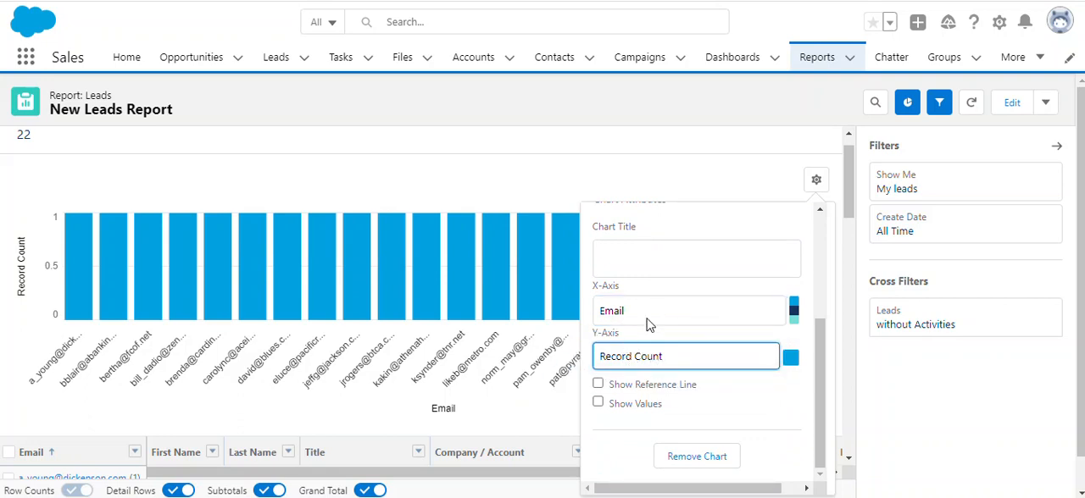
Turn on the reference line and values for the column chart and remove the chart from the report.
{"action": "left_click", "coordinate": [598, 385]}
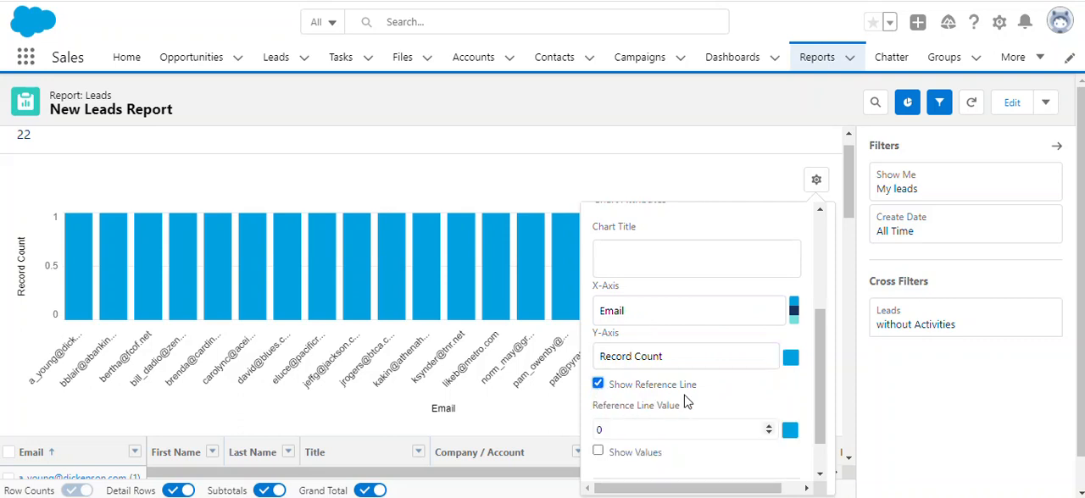
{"action": "scroll", "coordinate": [685, 399], "scroll_direction": "down", "scroll_amount": 1}
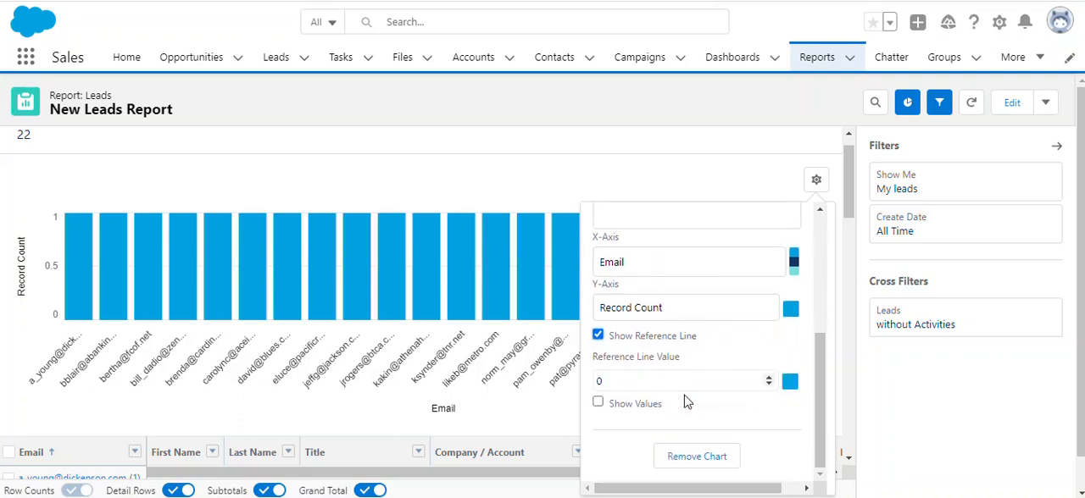
{"action": "left_click", "coordinate": [598, 403]}
{"action": "mouse_move", "coordinate": [77, 231]}
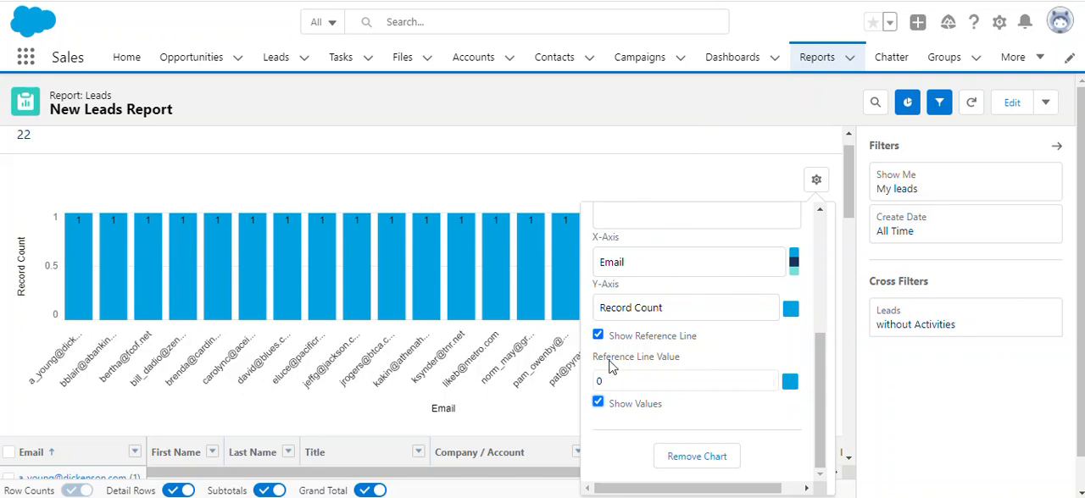
{"action": "left_click", "coordinate": [697, 457]}
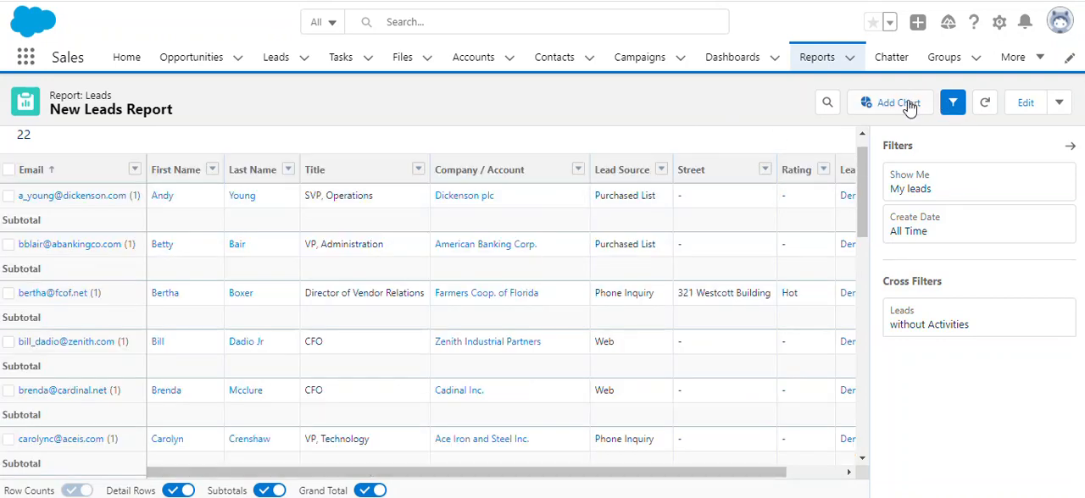
Reopen the report for editing and look through the groups and columns in its outline.
{"action": "left_click", "coordinate": [1024, 106]}
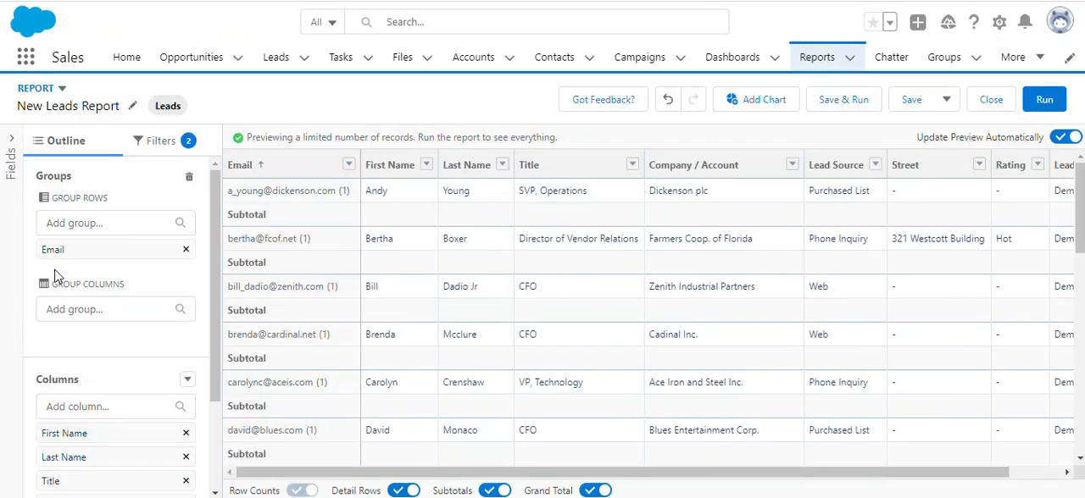
{"action": "scroll", "coordinate": [56, 355], "scroll_direction": "down", "scroll_amount": 2}
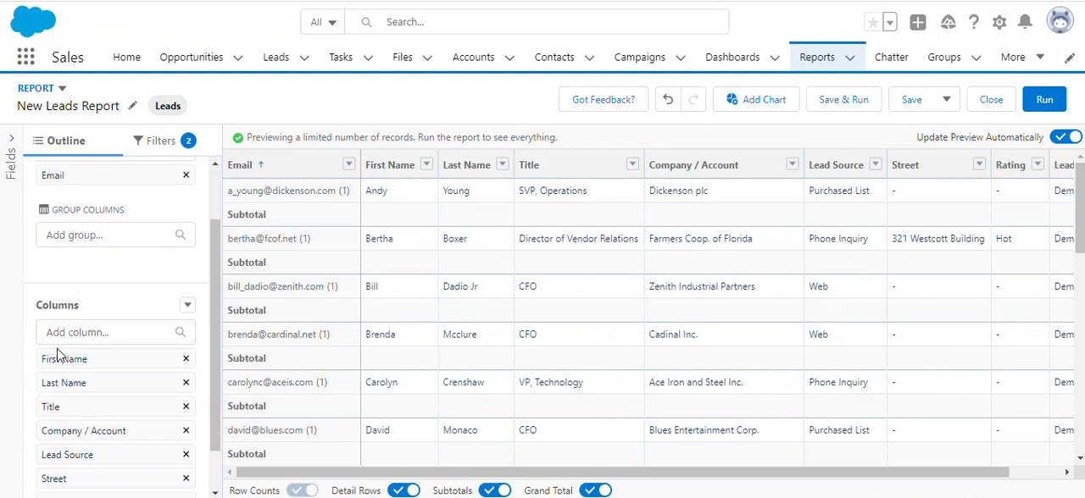
{"action": "scroll", "coordinate": [56, 347], "scroll_direction": "up", "scroll_amount": 1}
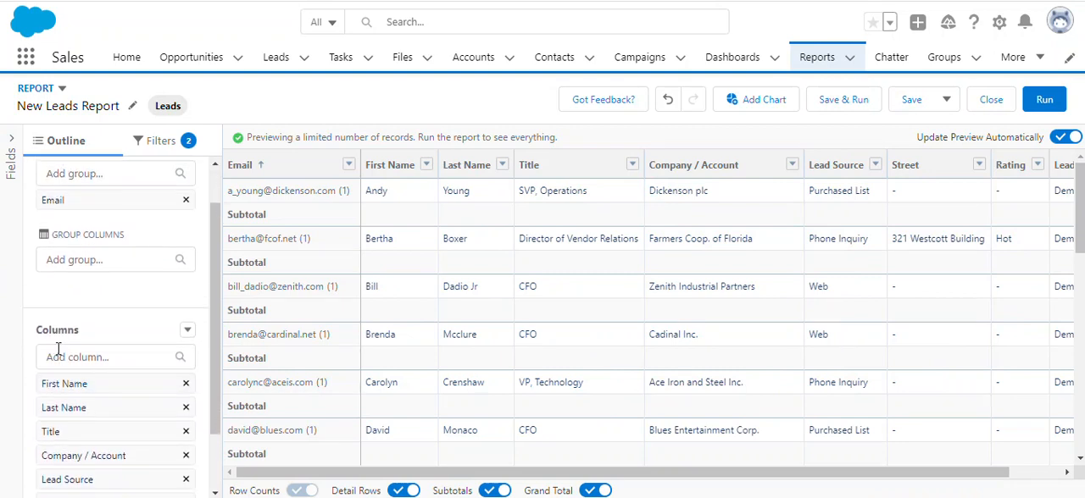
{"action": "scroll", "coordinate": [58, 349], "scroll_direction": "up", "scroll_amount": 2}
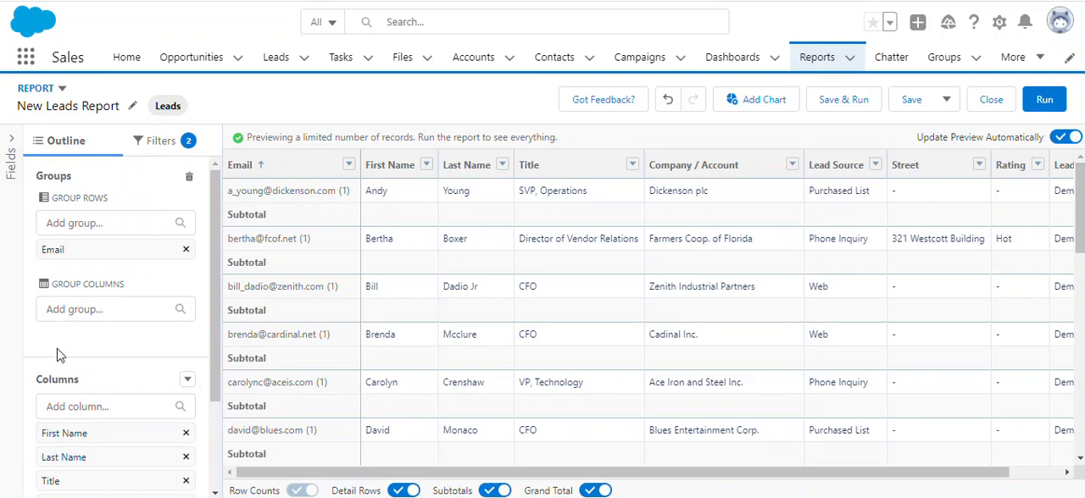
{"action": "scroll", "coordinate": [58, 356], "scroll_direction": "down", "scroll_amount": 3}
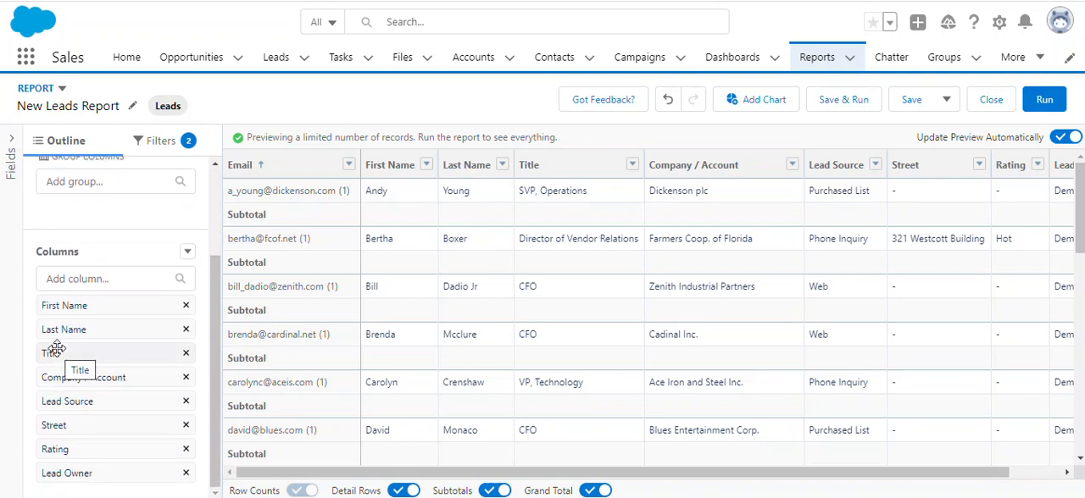
{"action": "scroll", "coordinate": [55, 350], "scroll_direction": "up", "scroll_amount": 2}
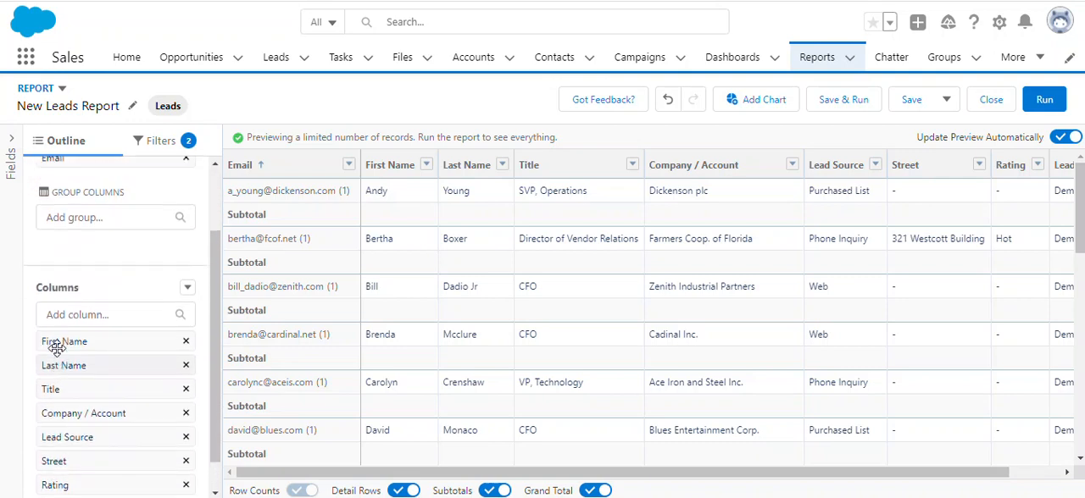
{"action": "scroll", "coordinate": [56, 347], "scroll_direction": "up", "scroll_amount": 2}
Add the Created Month field to the report and make it the column grouping.
{"action": "left_click", "coordinate": [89, 408]}
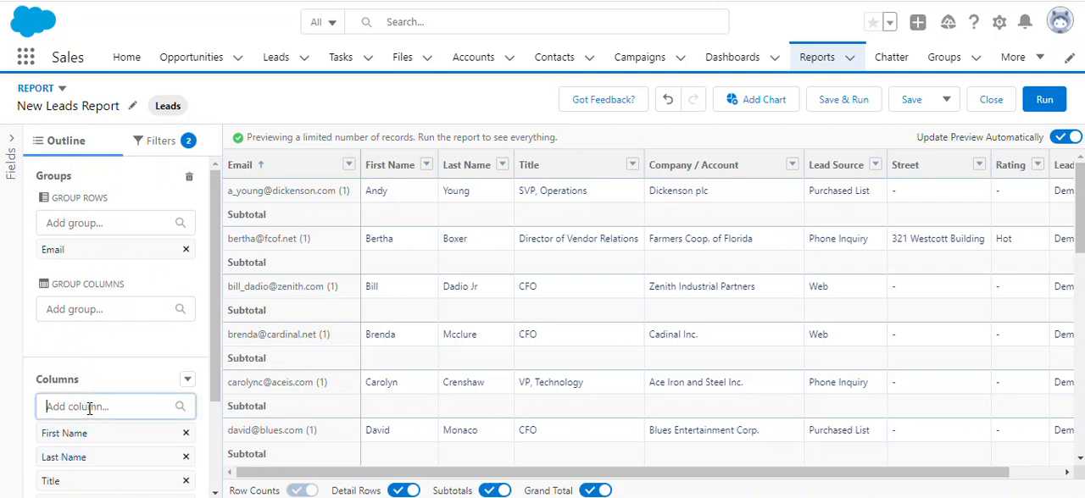
{"action": "type", "text": "create"}
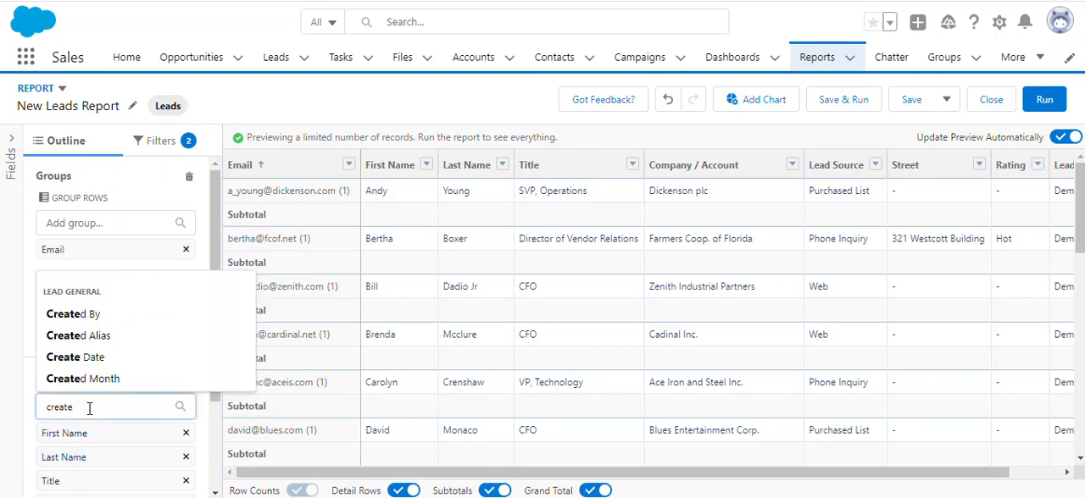
{"action": "left_click", "coordinate": [95, 381]}
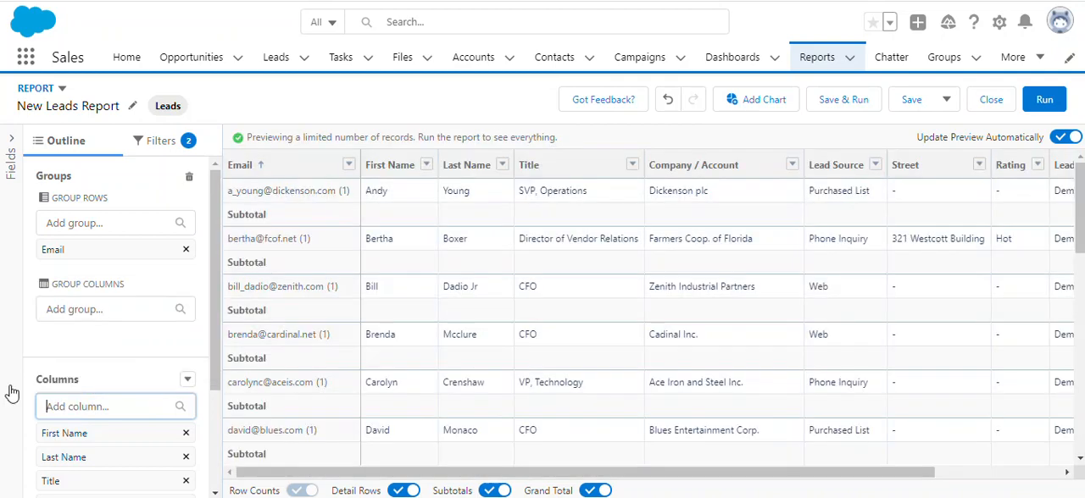
{"action": "scroll", "coordinate": [145, 341], "scroll_direction": "down", "scroll_amount": 3}
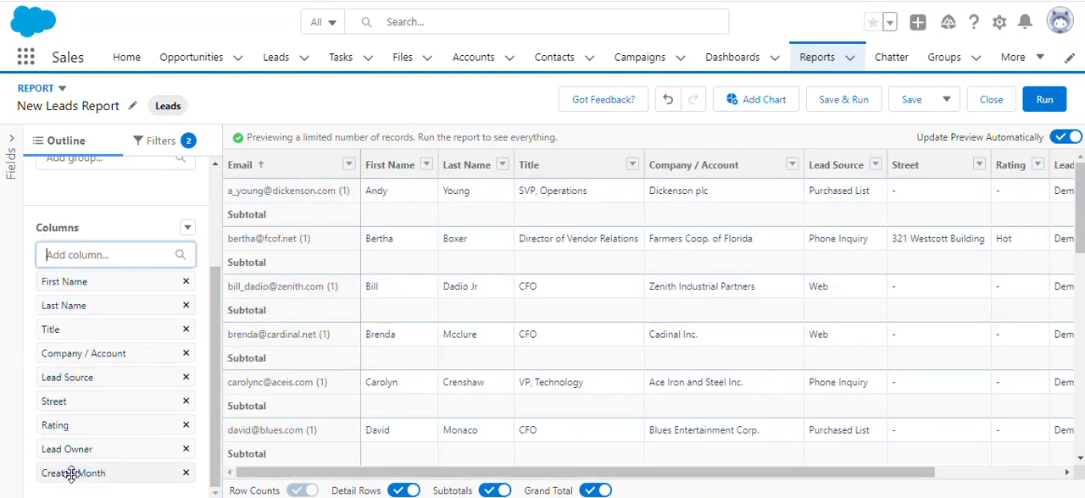
{"action": "left_click_drag", "start_coordinate": [71, 475], "coordinate": [117, 191]}
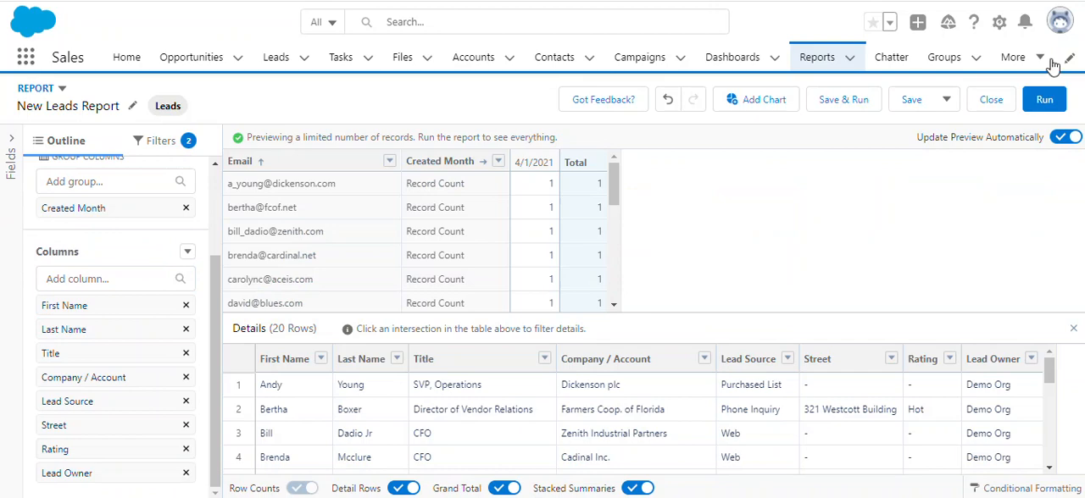
Run the report grouped by Email and Created Month, recheck its groups in the editor and run it again.
{"action": "left_click", "coordinate": [1045, 100]}
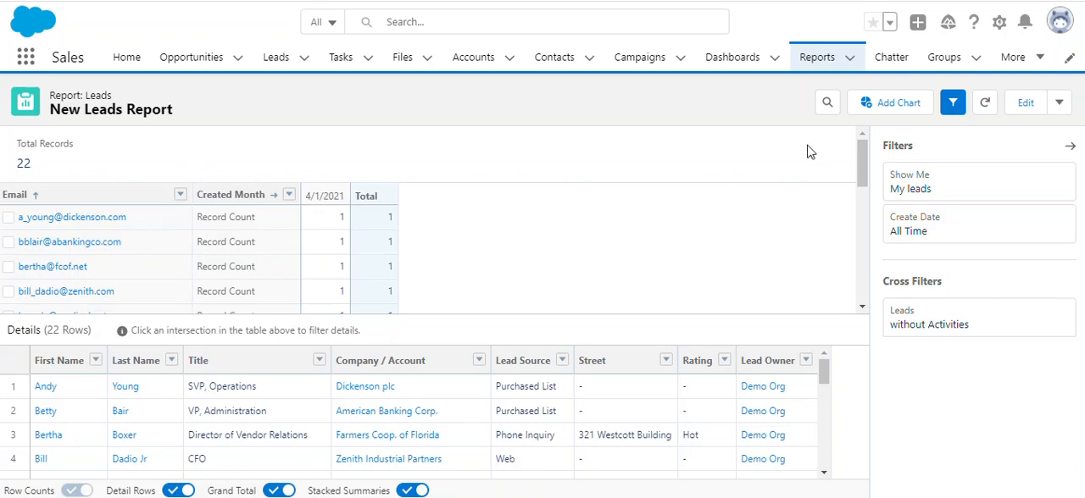
{"action": "left_click", "coordinate": [1023, 105]}
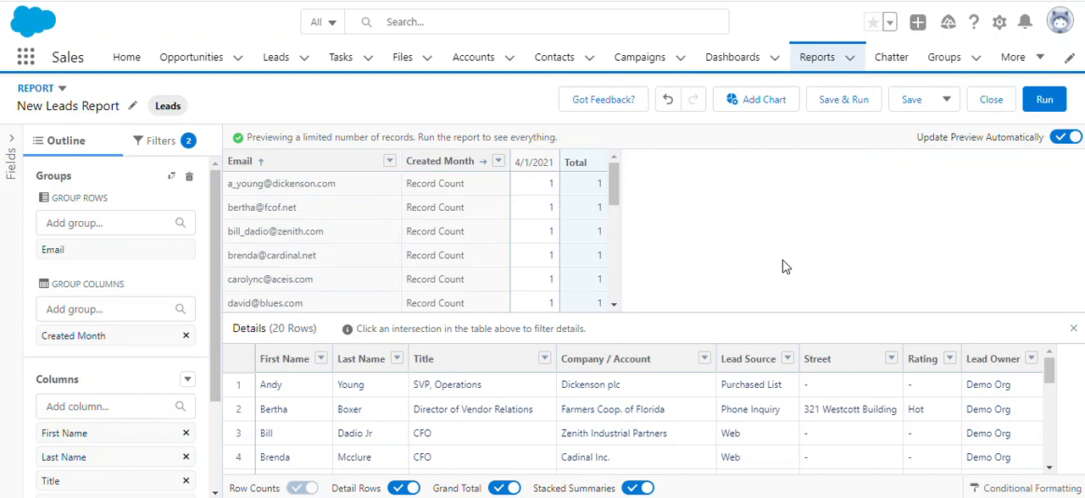
{"action": "left_click", "coordinate": [1048, 105]}
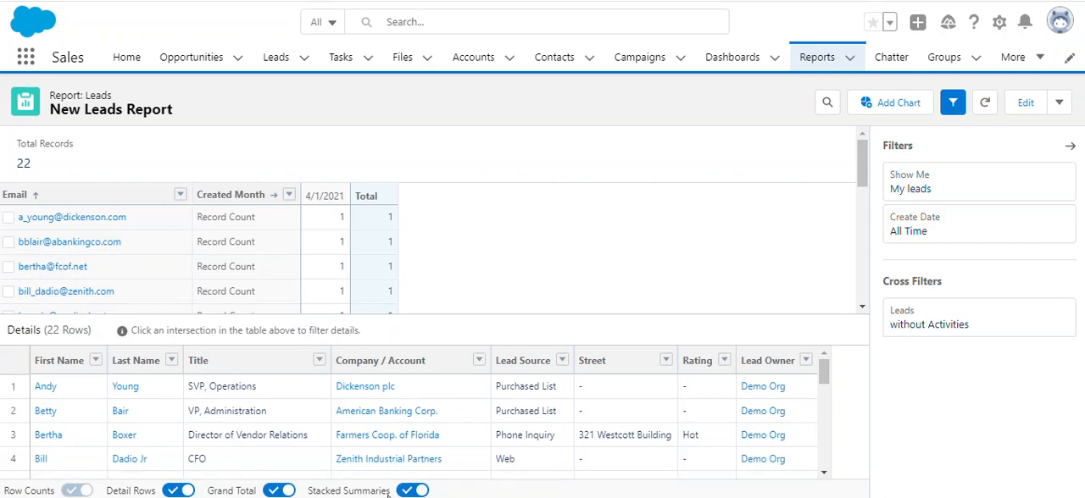
Hide the detail rows of the run report and look through the email groups to the total row.
{"action": "left_click", "coordinate": [179, 492]}
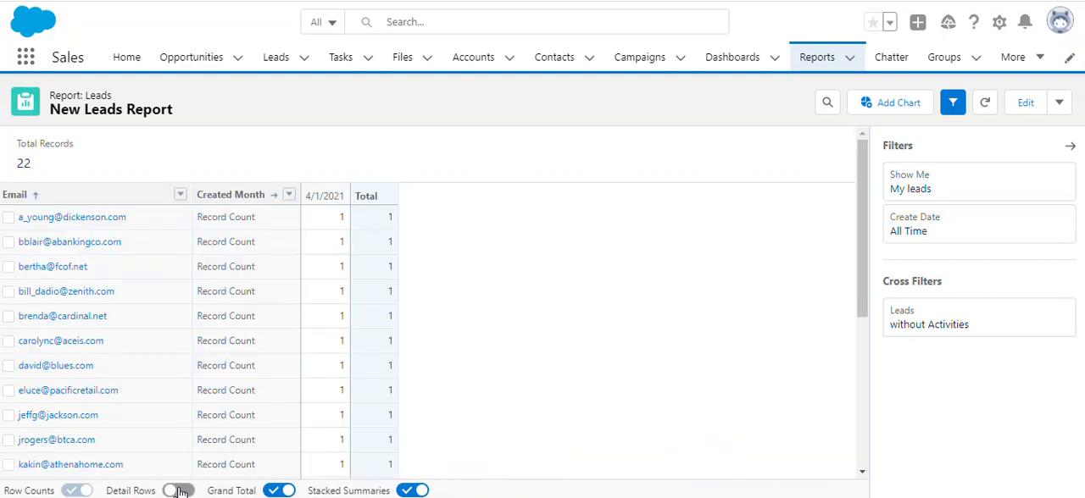
{"action": "scroll", "coordinate": [328, 330], "scroll_direction": "down", "scroll_amount": 3}
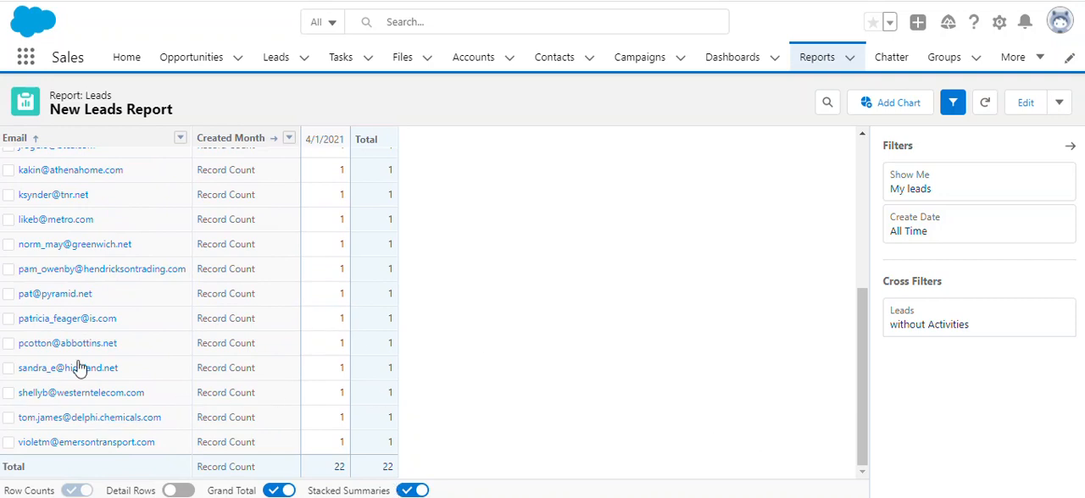
{"action": "scroll", "coordinate": [216, 290], "scroll_direction": "up", "scroll_amount": 5}
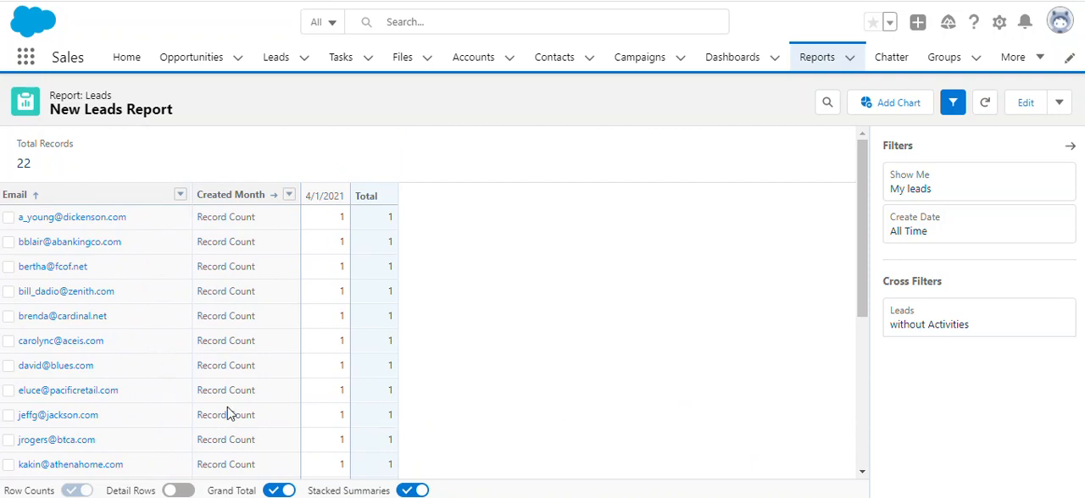
Turn the grand total and stacked summaries off to compare the layouts and turn both back on.
{"action": "left_click", "coordinate": [278, 492]}
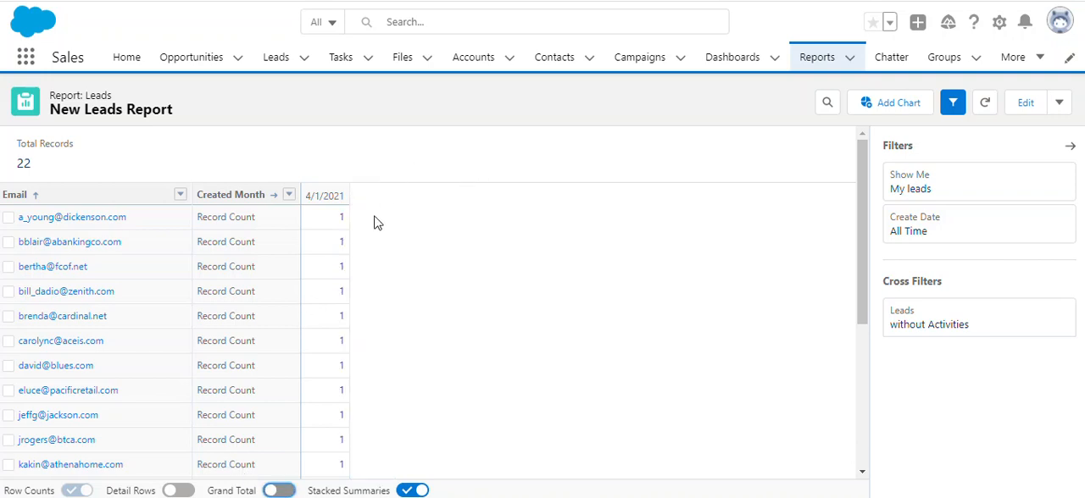
{"action": "left_click", "coordinate": [408, 491]}
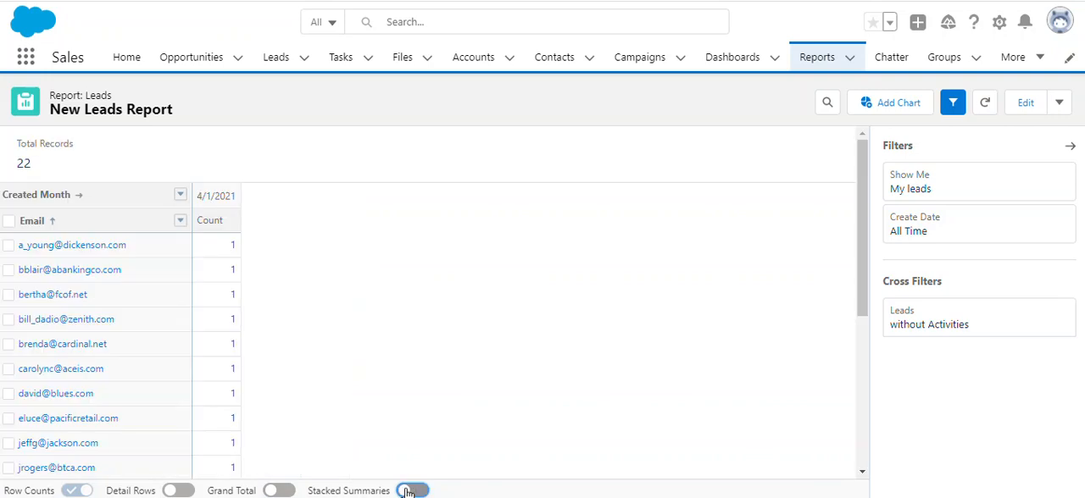
{"action": "left_click", "coordinate": [415, 492]}
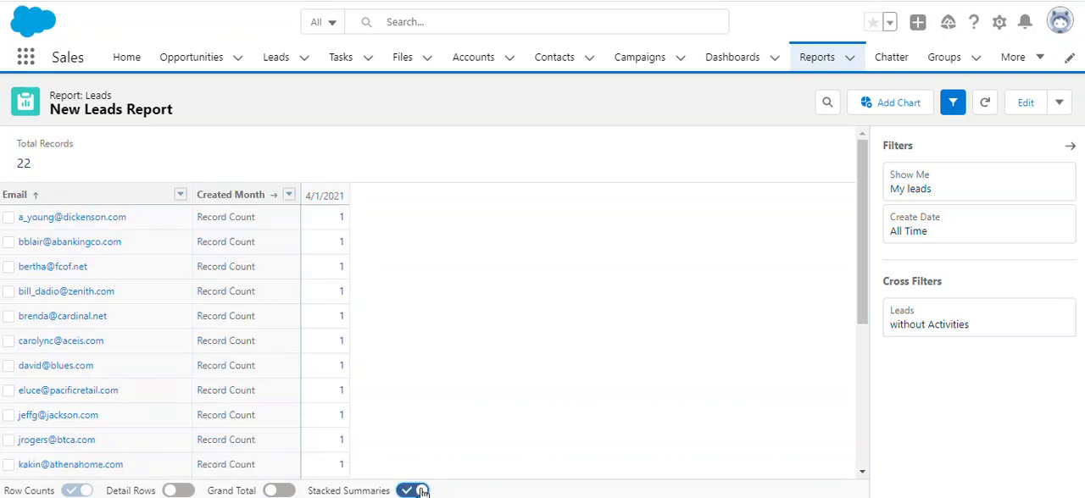
{"action": "left_click", "coordinate": [284, 492]}
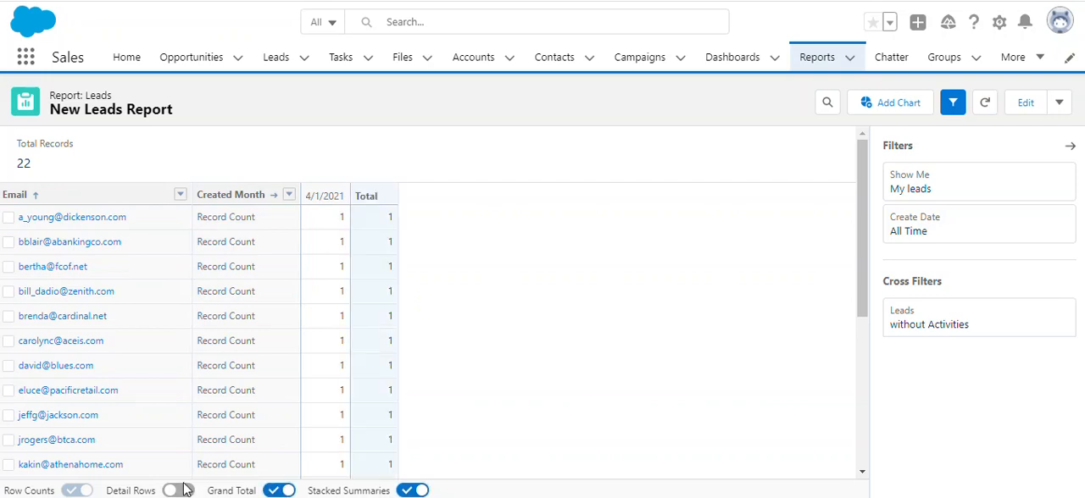
Turn the detail rows back on and remove the Created Month column grouping in the report editor.
{"action": "left_click", "coordinate": [178, 491]}
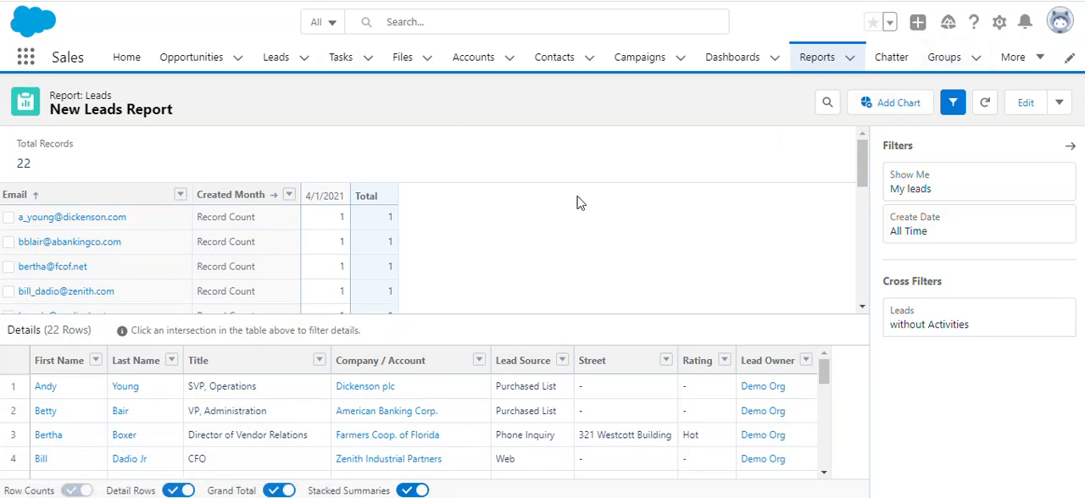
{"action": "left_click", "coordinate": [1025, 105]}
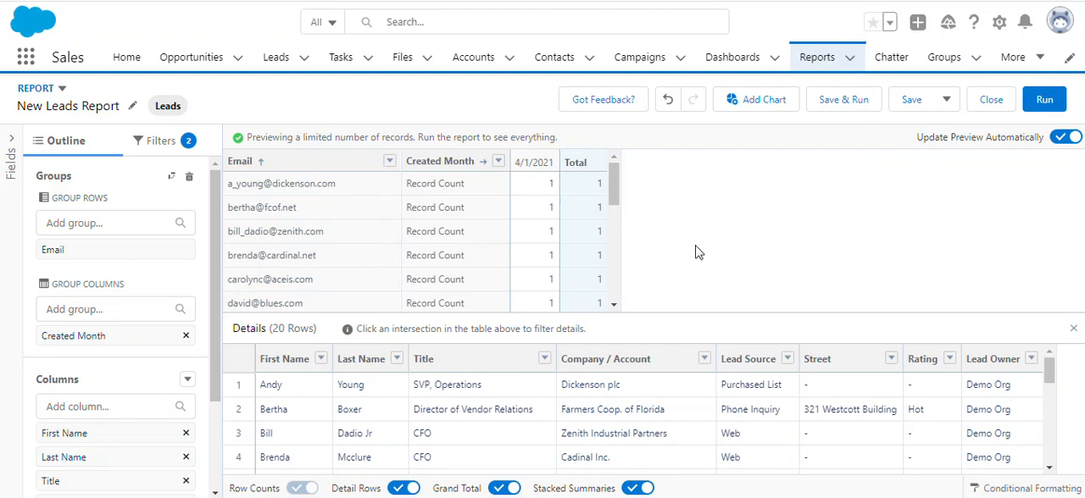
{"action": "scroll", "coordinate": [99, 258], "scroll_direction": "down", "scroll_amount": 1}
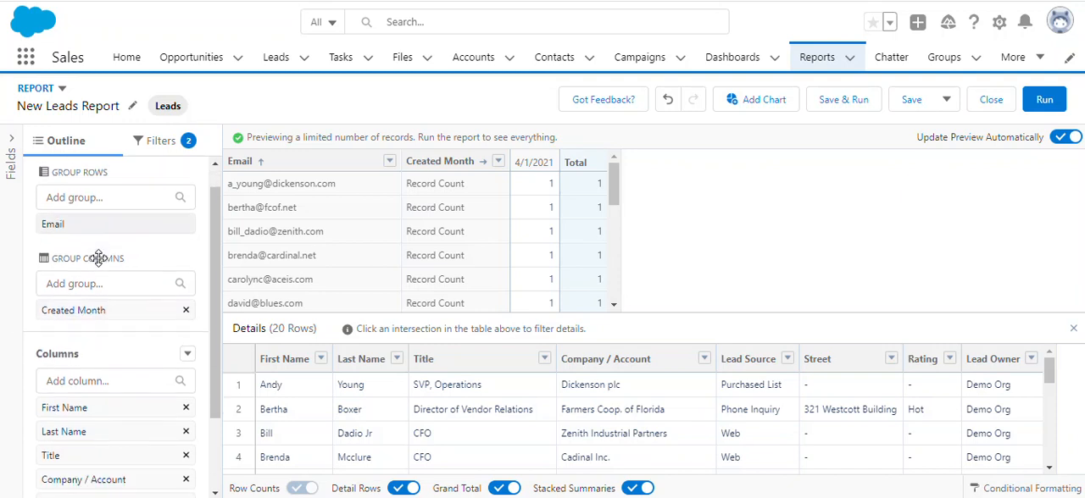
{"action": "scroll", "coordinate": [98, 257], "scroll_direction": "up", "scroll_amount": 1}
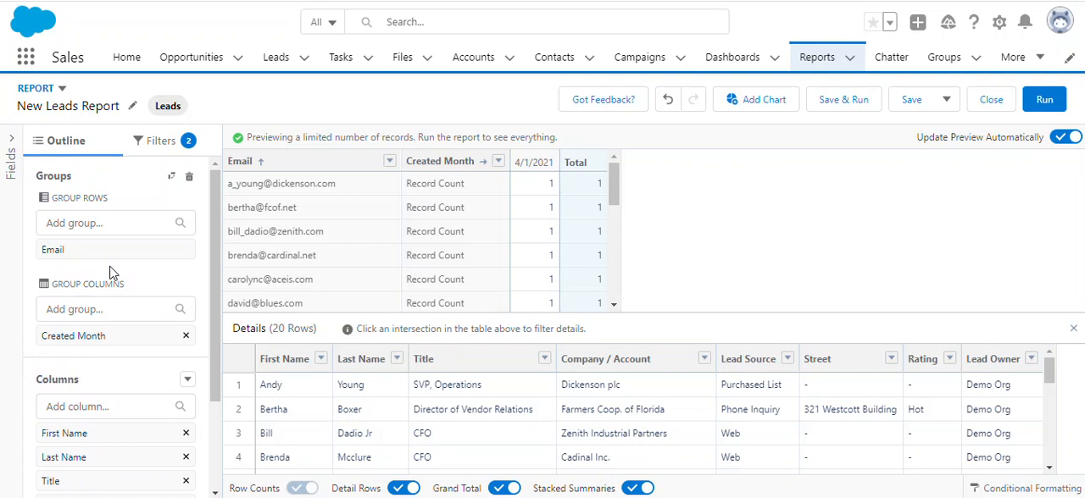
{"action": "scroll", "coordinate": [110, 273], "scroll_direction": "down", "scroll_amount": 2}
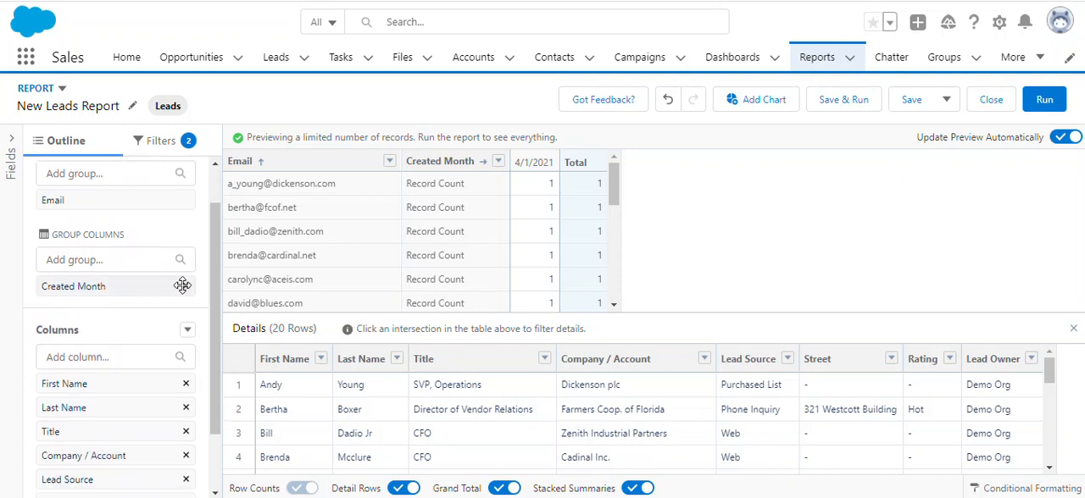
{"action": "left_click", "coordinate": [184, 288]}
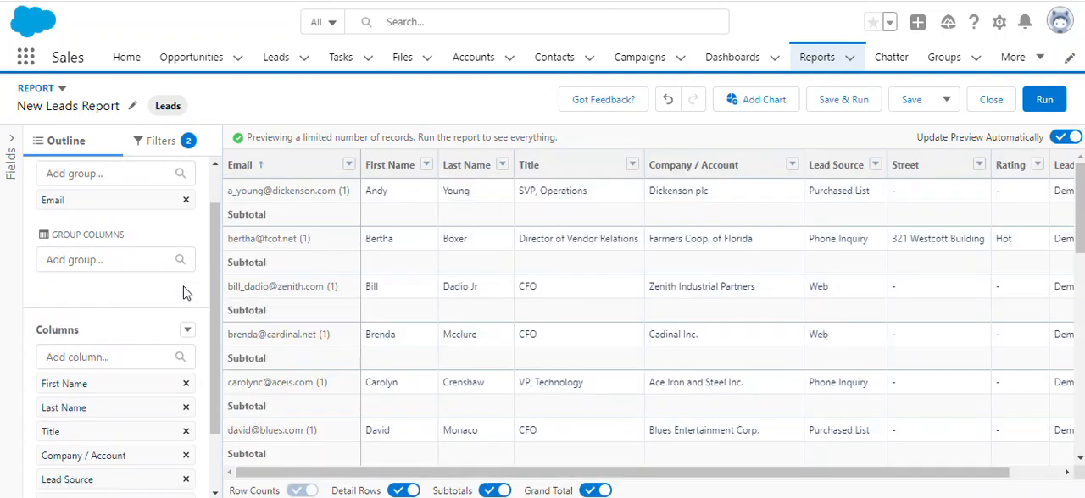
Add the Last Name column as a second row grouping under Email.
{"action": "scroll", "coordinate": [58, 311], "scroll_direction": "up", "scroll_amount": 2}
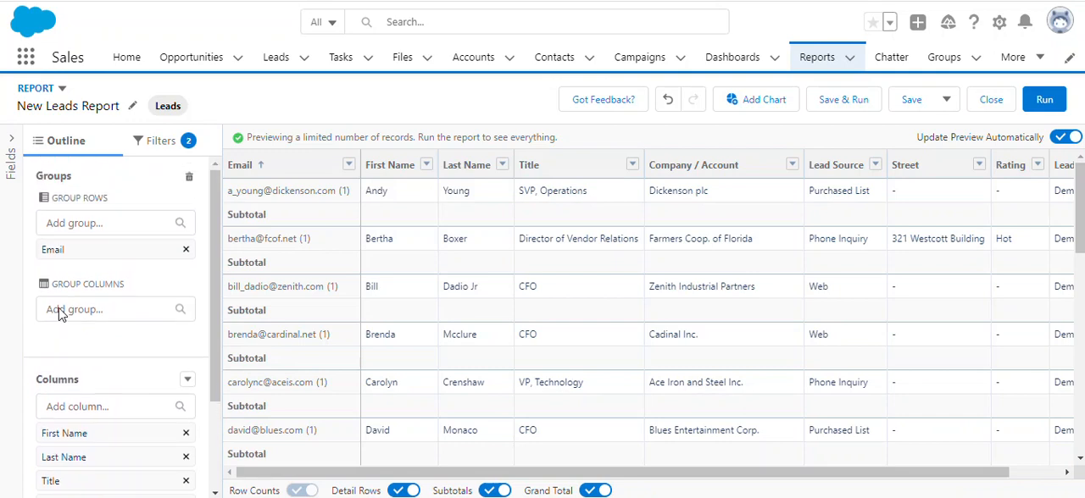
{"action": "scroll", "coordinate": [58, 310], "scroll_direction": "down", "scroll_amount": 3}
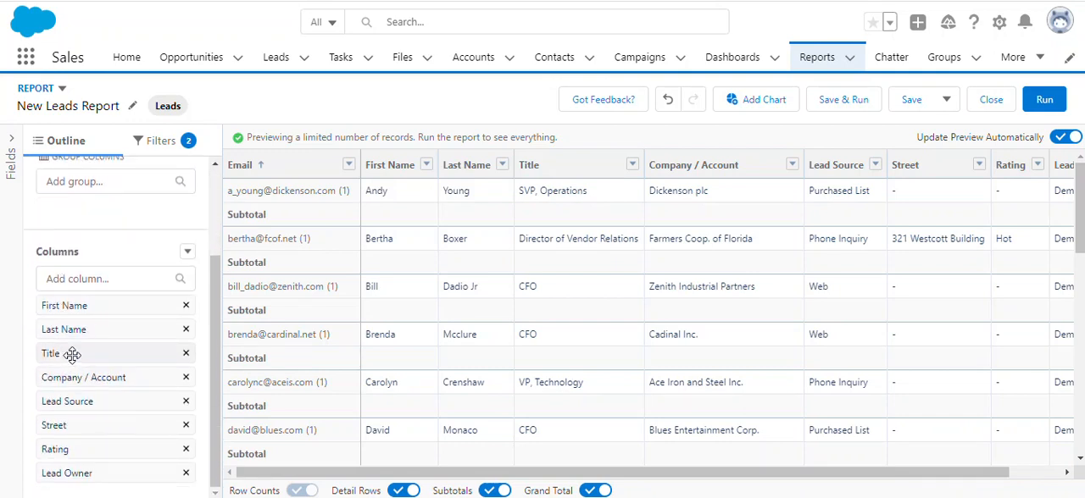
{"action": "scroll", "coordinate": [72, 354], "scroll_direction": "up", "scroll_amount": 3}
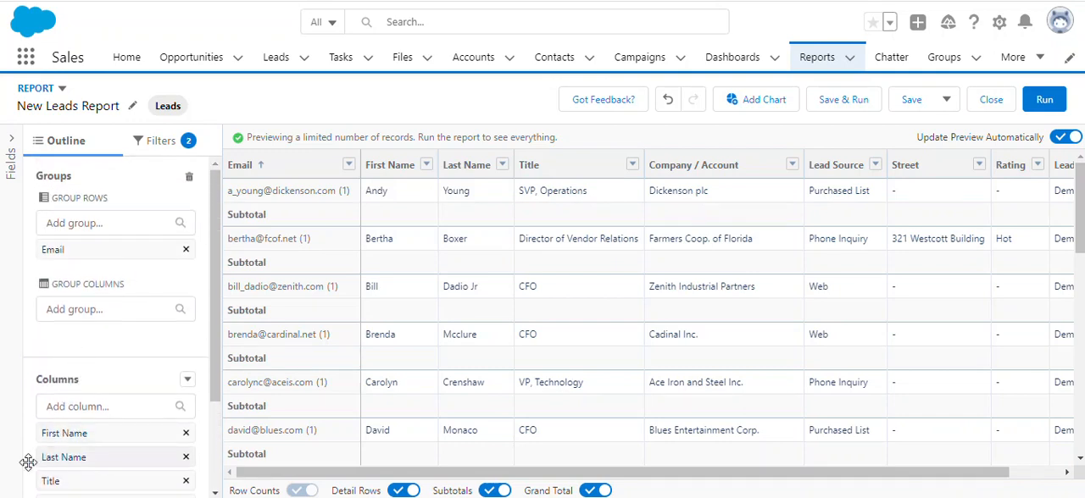
{"action": "left_click_drag", "start_coordinate": [28, 462], "coordinate": [103, 283]}
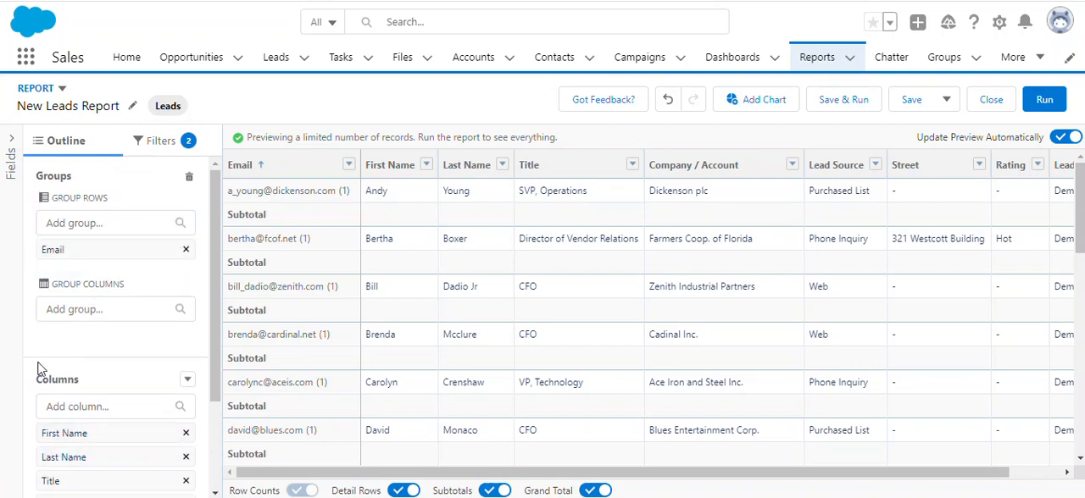
{"action": "left_click_drag", "start_coordinate": [51, 456], "coordinate": [111, 259]}
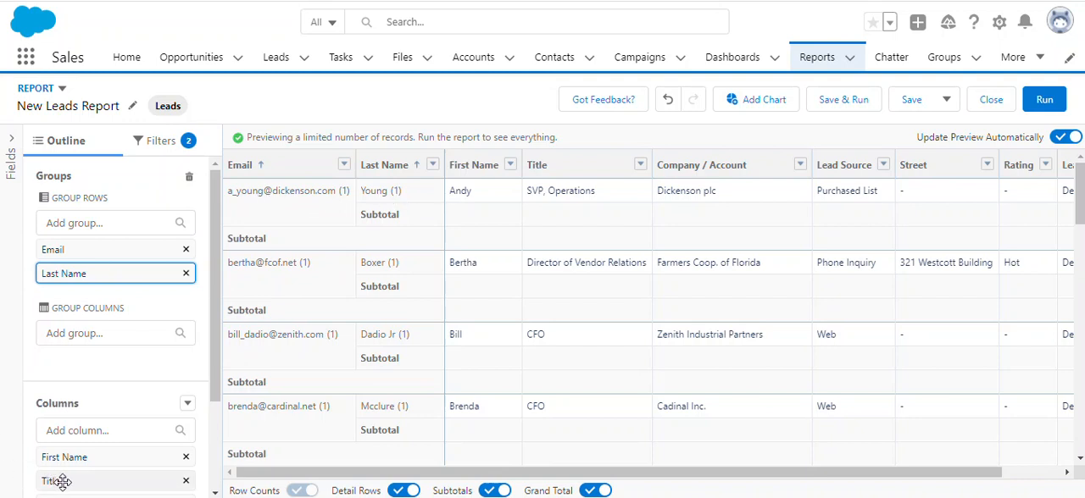
Add Title as a third row grouping under Last Name to compare the layout and remove it again.
{"action": "left_click_drag", "start_coordinate": [51, 480], "coordinate": [114, 280]}
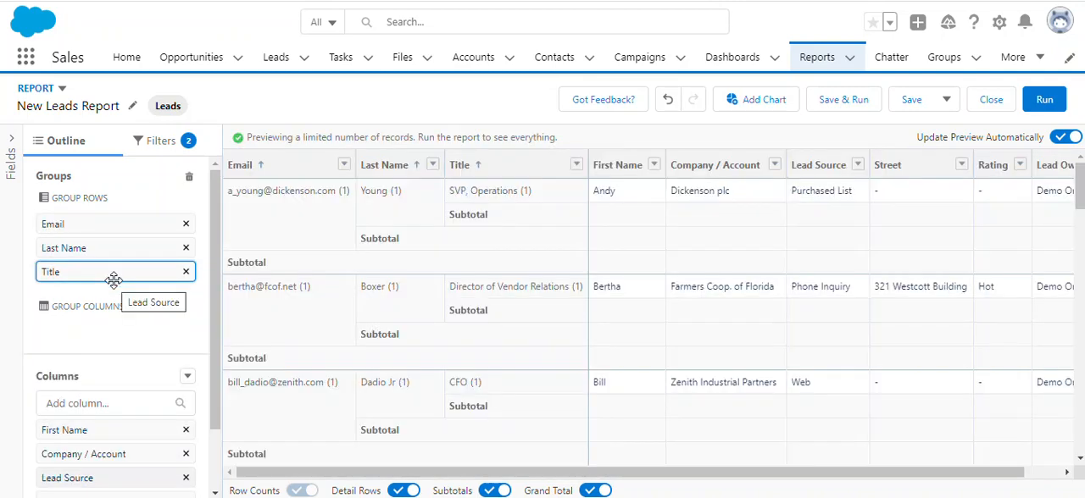
{"action": "scroll", "coordinate": [477, 210], "scroll_direction": "down", "scroll_amount": 6}
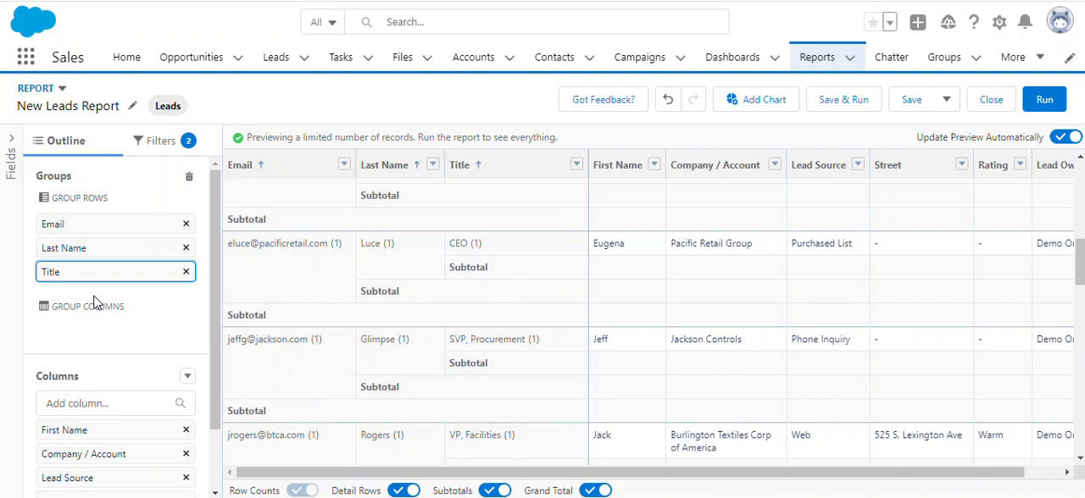
{"action": "left_click", "coordinate": [186, 272]}
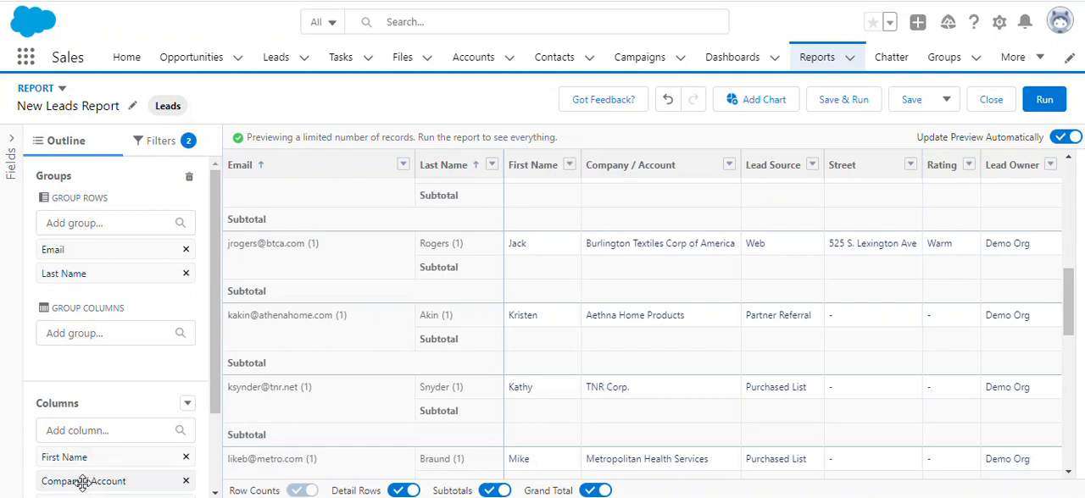
Group the report columns by Company / Account and Lead Source, and try adding Rating and Lead Owner as further column groupings.
{"action": "left_click_drag", "start_coordinate": [88, 481], "coordinate": [110, 361]}
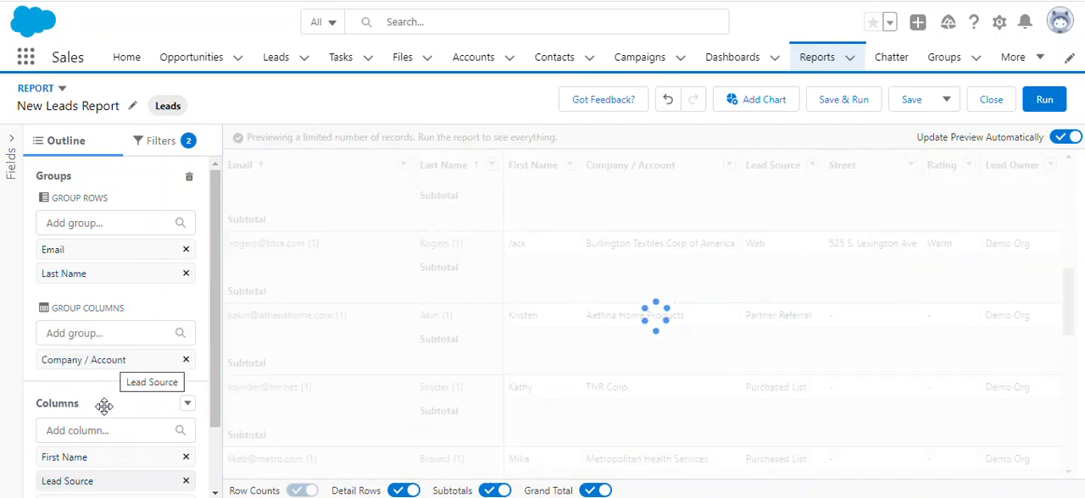
{"action": "scroll", "coordinate": [104, 407], "scroll_direction": "down", "scroll_amount": 1}
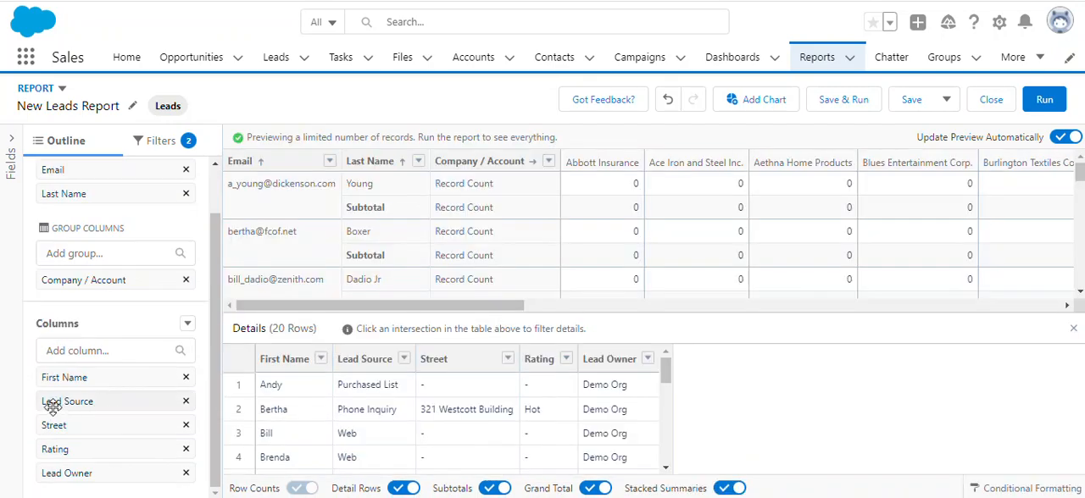
{"action": "left_click_drag", "start_coordinate": [66, 401], "coordinate": [115, 286]}
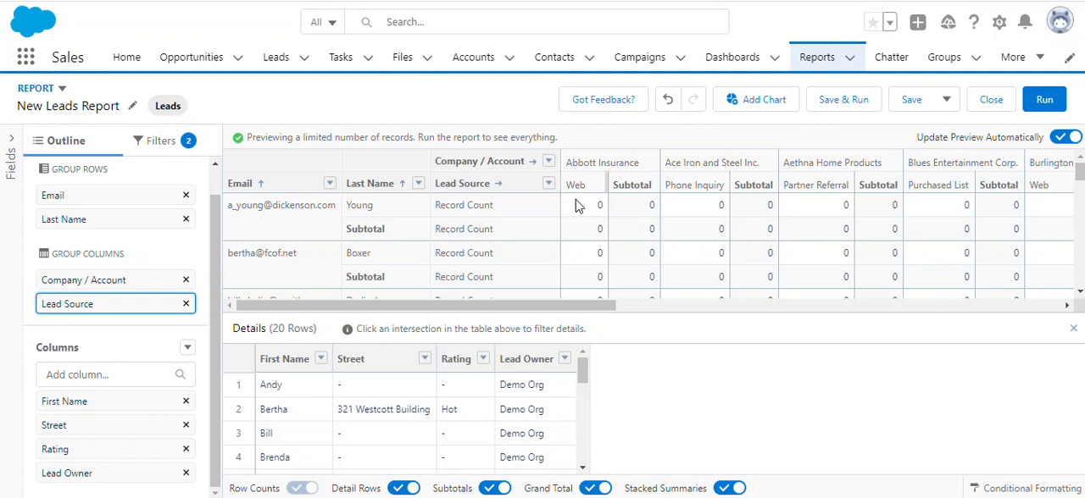
{"action": "left_click_drag", "start_coordinate": [87, 450], "coordinate": [81, 364]}
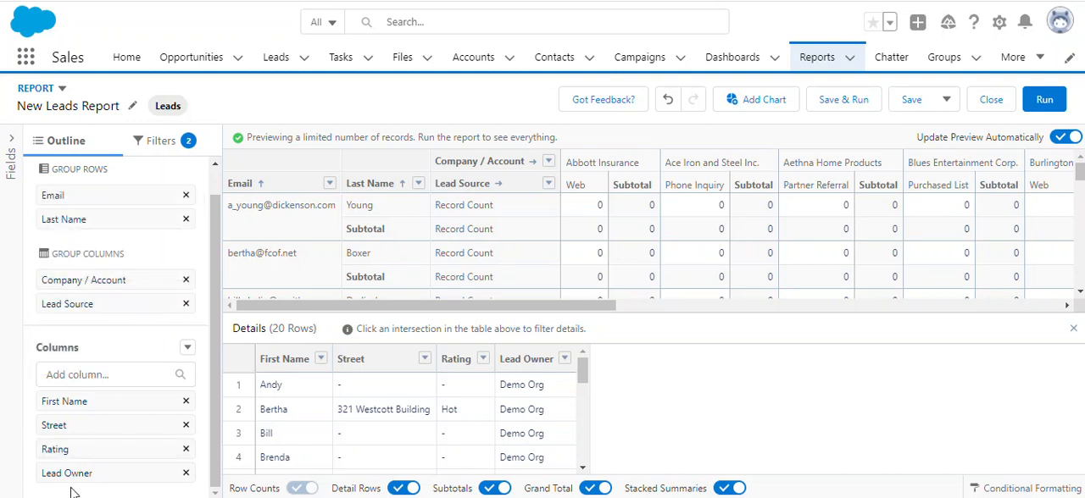
{"action": "left_click_drag", "start_coordinate": [92, 471], "coordinate": [121, 332]}
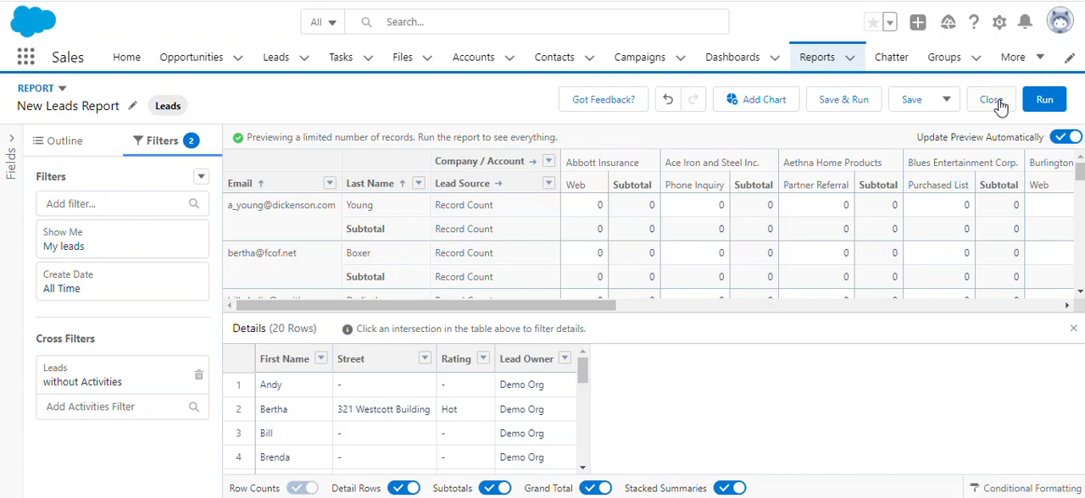
Start saving and running the report, and name it "All types of Leads Report".
{"action": "left_click", "coordinate": [842, 102]}
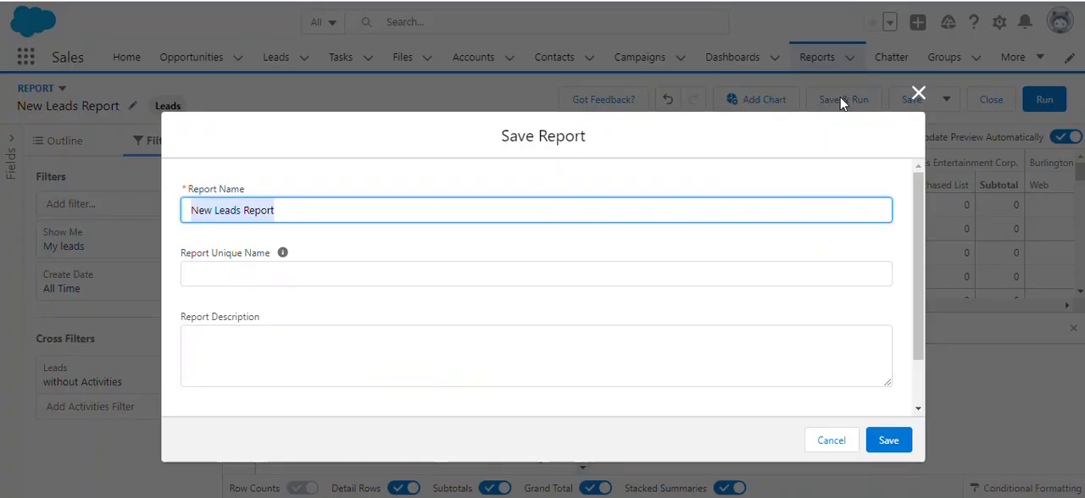
{"action": "left_click", "coordinate": [302, 212]}
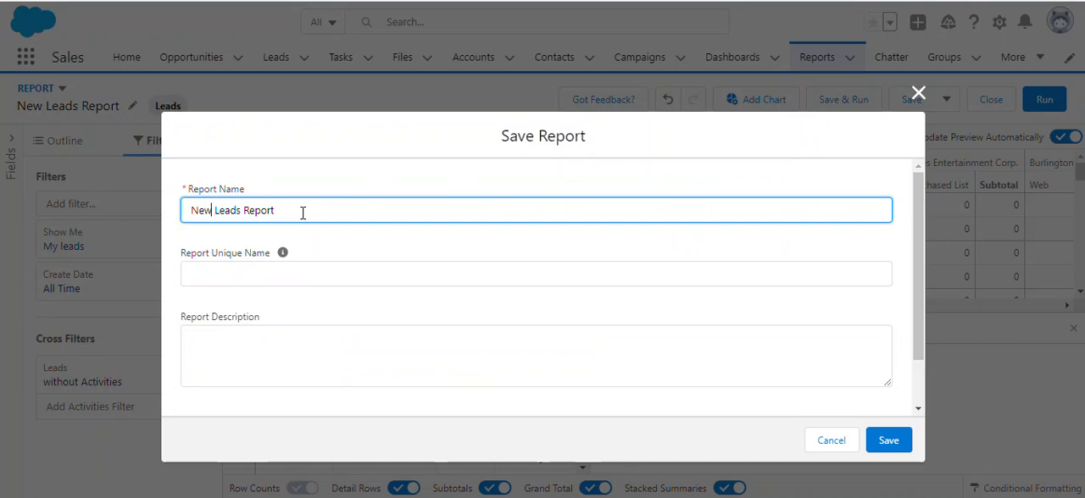
{"action": "key", "text": "BackSpace"}
{"action": "key", "text": "BackSpace"}
{"action": "key", "text": "BackSpace"}
{"action": "type", "text": "All"}
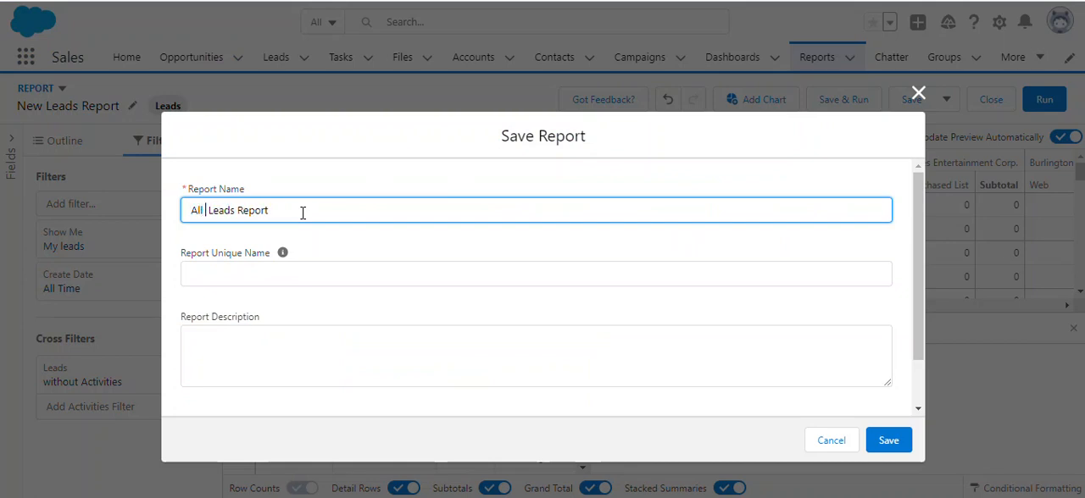
{"action": "type", "text": " types o"}
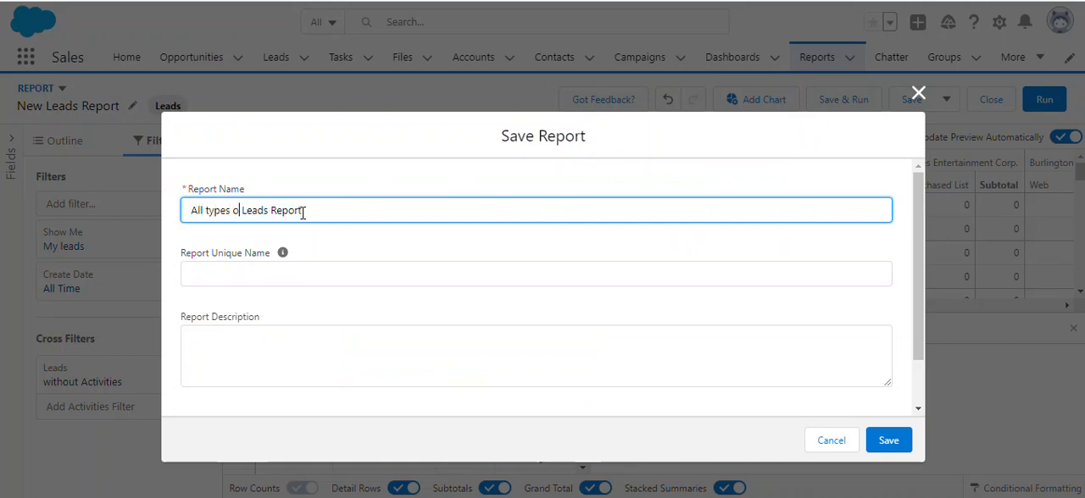
{"action": "type", "text": "f"}
{"action": "left_click", "coordinate": [314, 241]}
{"action": "scroll", "coordinate": [315, 243], "scroll_direction": "down", "scroll_amount": 1}
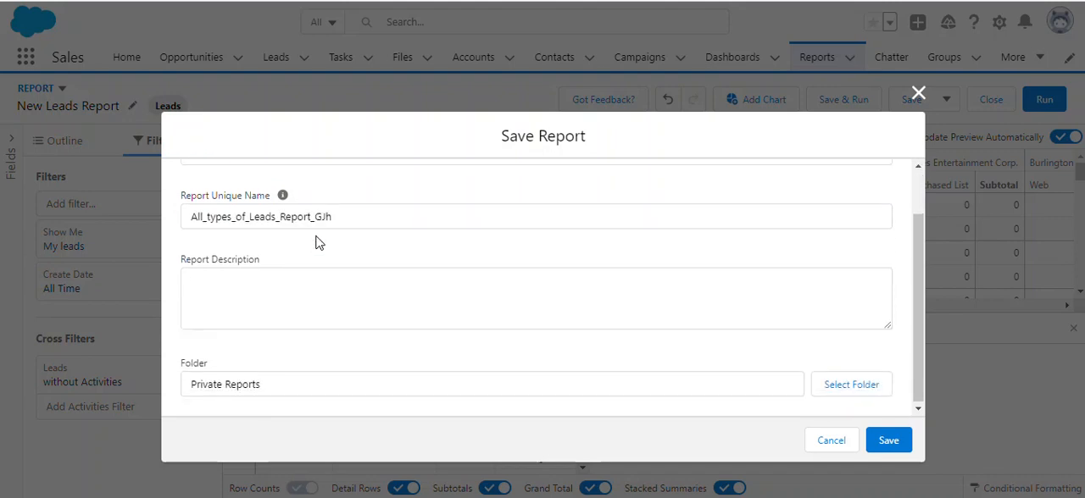
Select the Public Reports folder for the report, save it and dismiss the compact setting suggestion.
{"action": "left_click", "coordinate": [864, 386]}
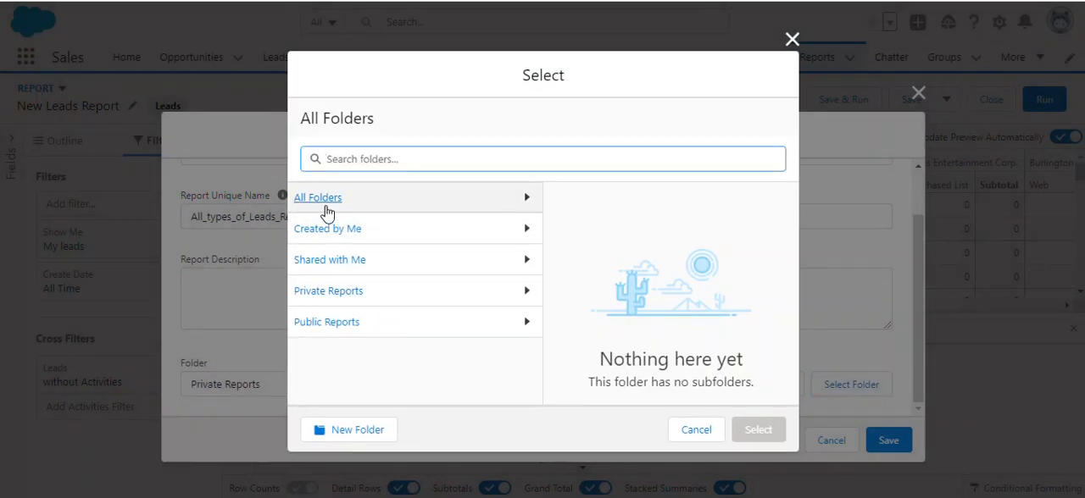
{"action": "left_click", "coordinate": [323, 327]}
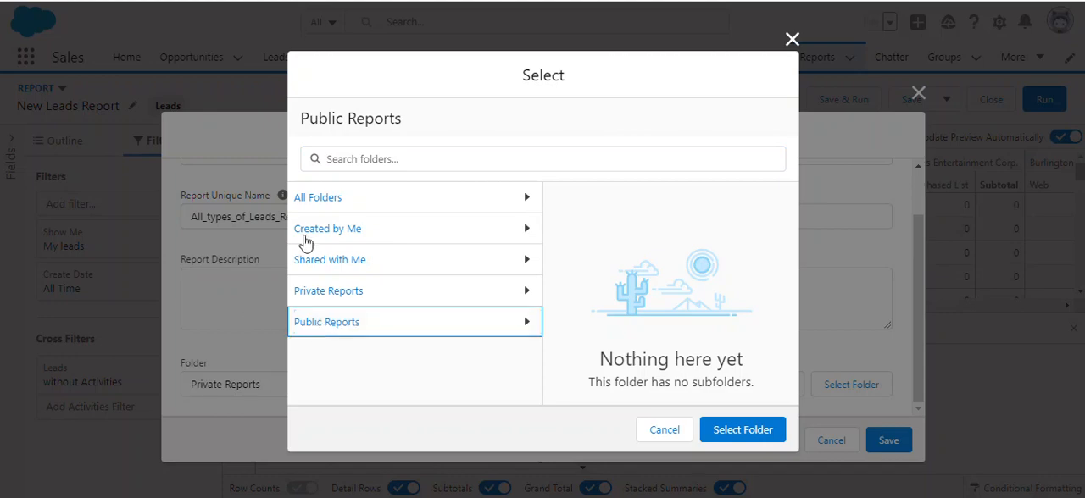
{"action": "left_click", "coordinate": [322, 204]}
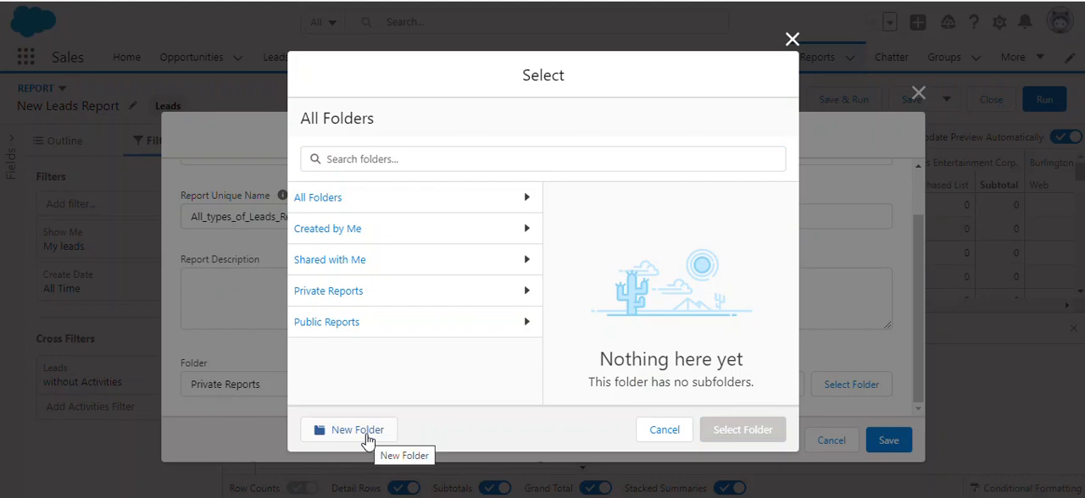
{"action": "left_click", "coordinate": [322, 330]}
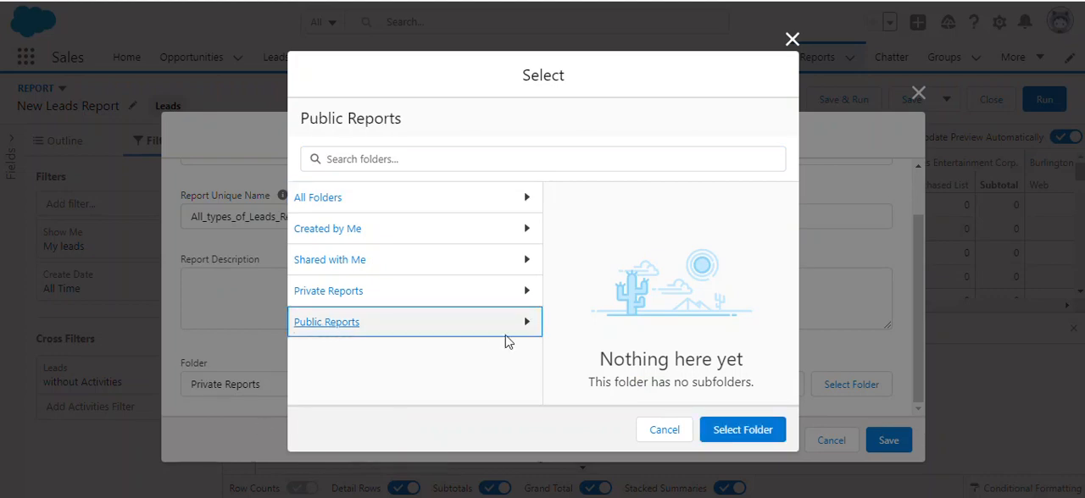
{"action": "left_click", "coordinate": [757, 435]}
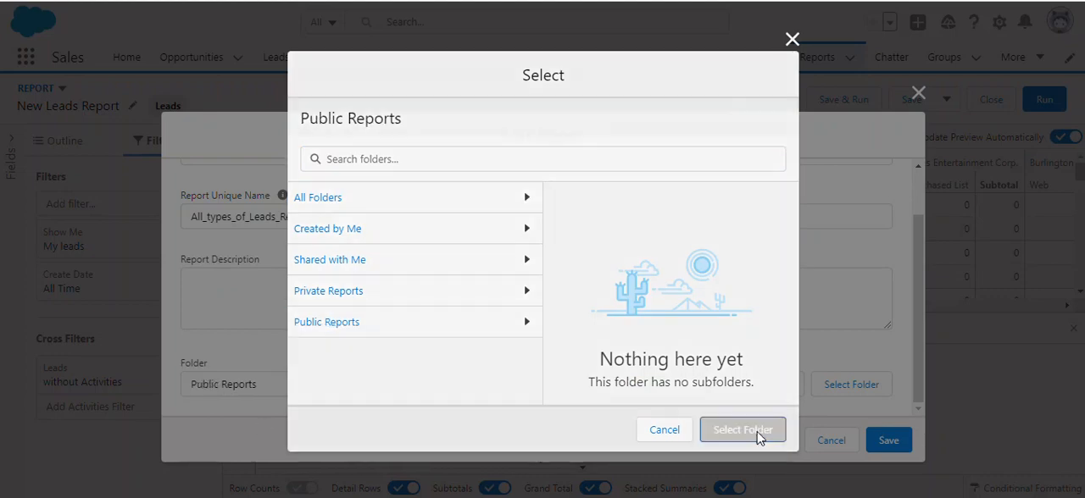
{"action": "left_click", "coordinate": [889, 443]}
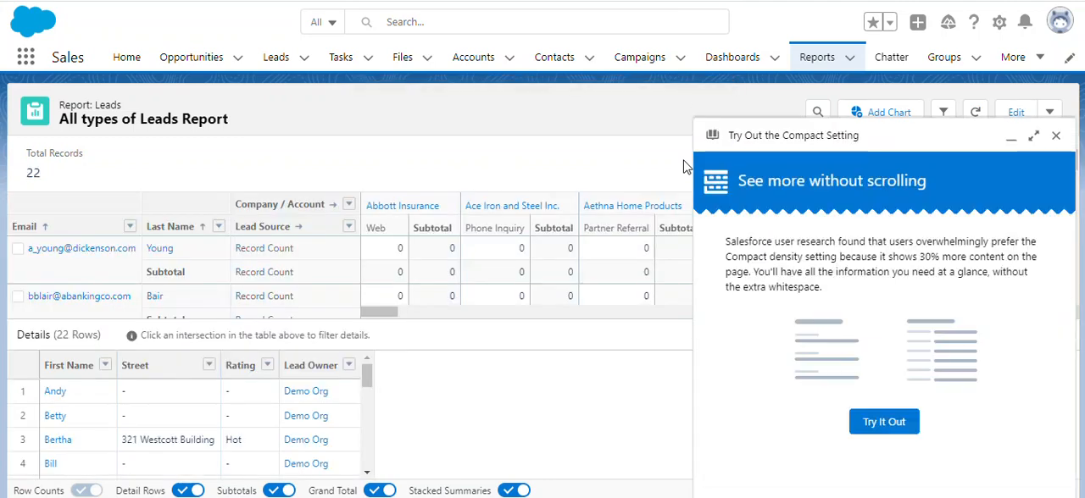
{"action": "left_click", "coordinate": [1057, 137]}
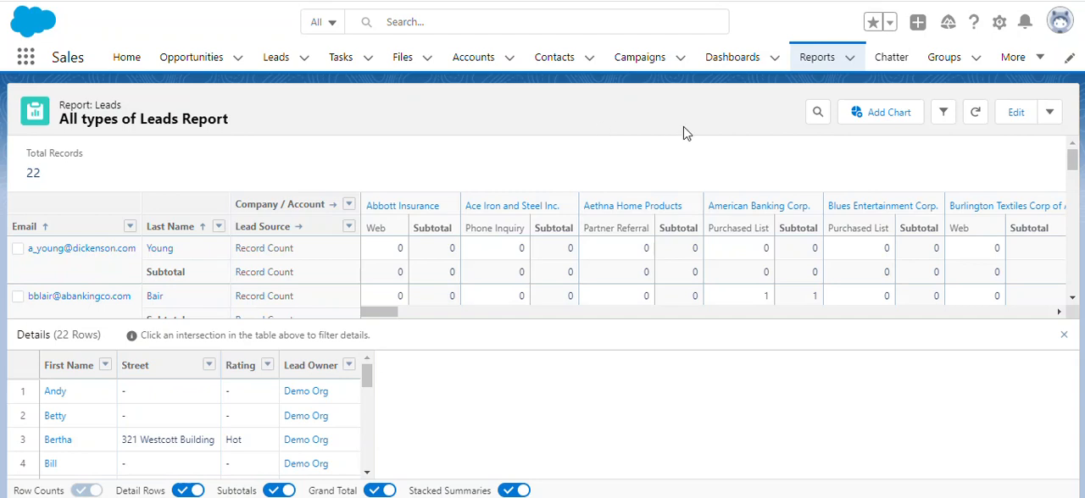
Return to the reports list and create a new report with the Accounts report type.
{"action": "left_click", "coordinate": [818, 61]}
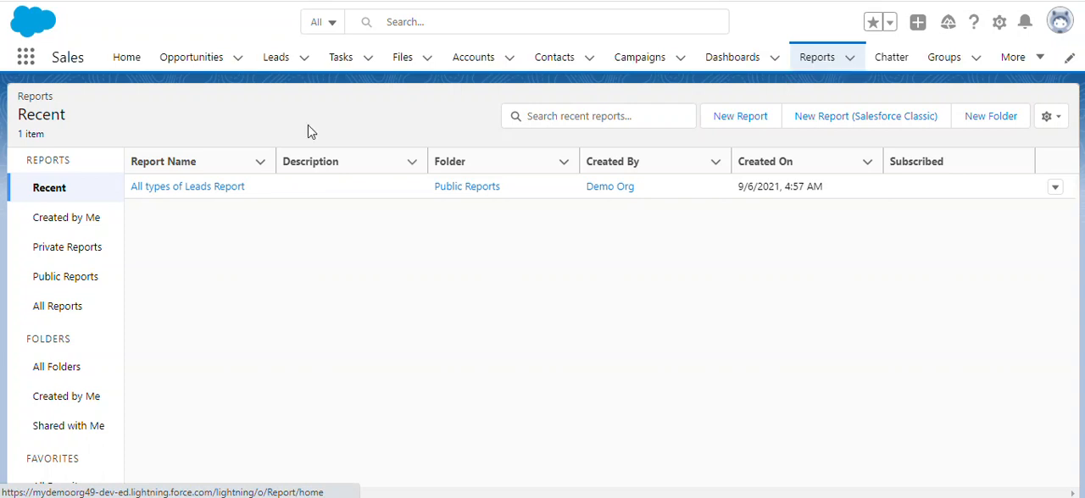
{"action": "left_click", "coordinate": [747, 123]}
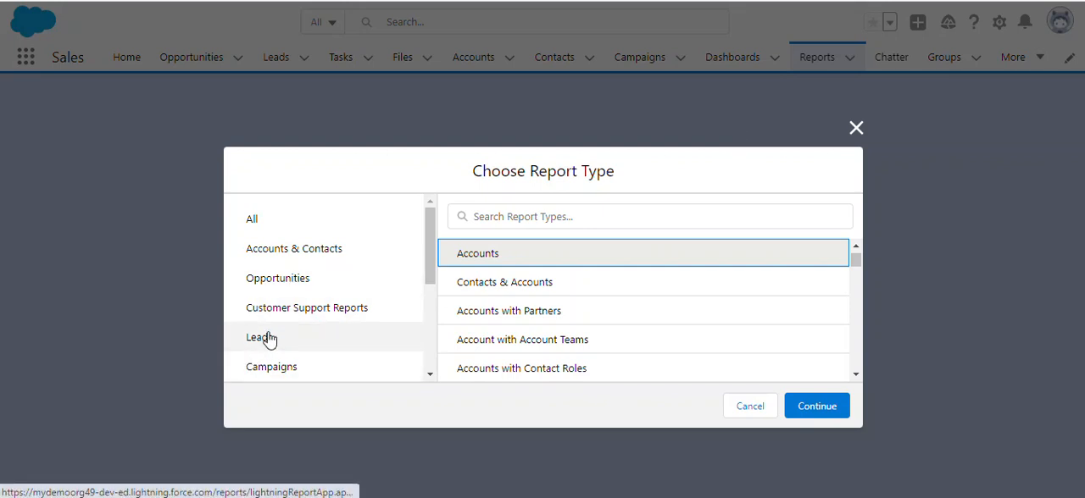
{"action": "left_click", "coordinate": [819, 409]}
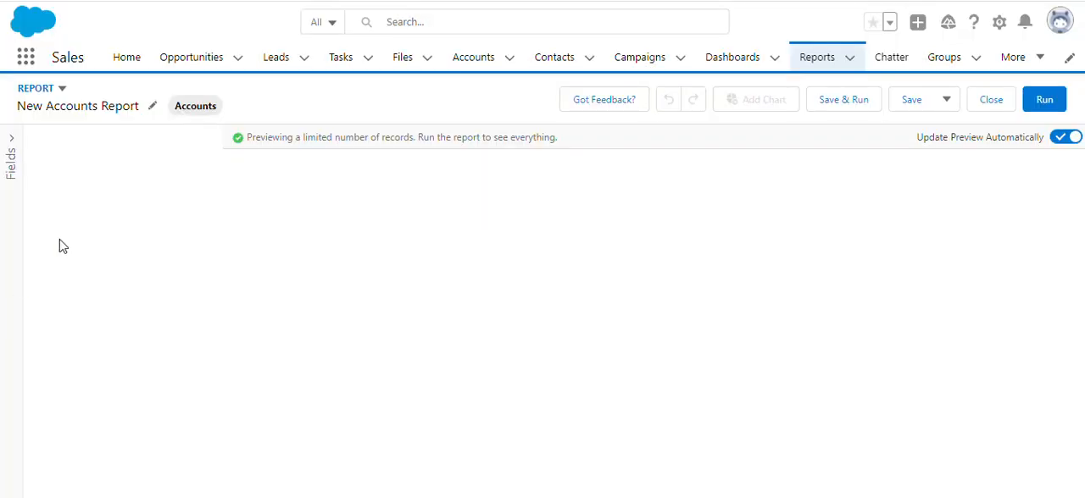
{"action": "left_click", "coordinate": [301, 227]}
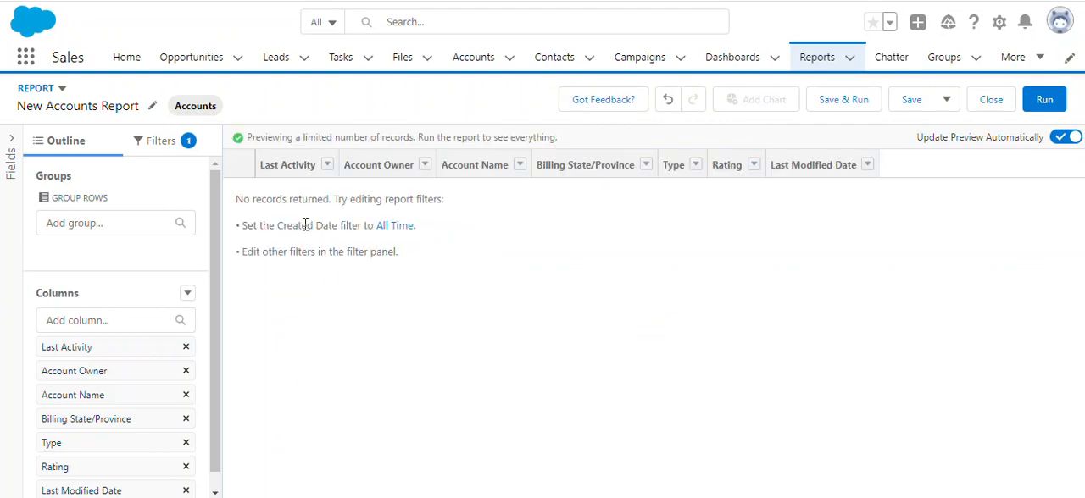
Set the Created Date filter to All Time and remove the Last Activity column from the report.
{"action": "left_click", "coordinate": [396, 229]}
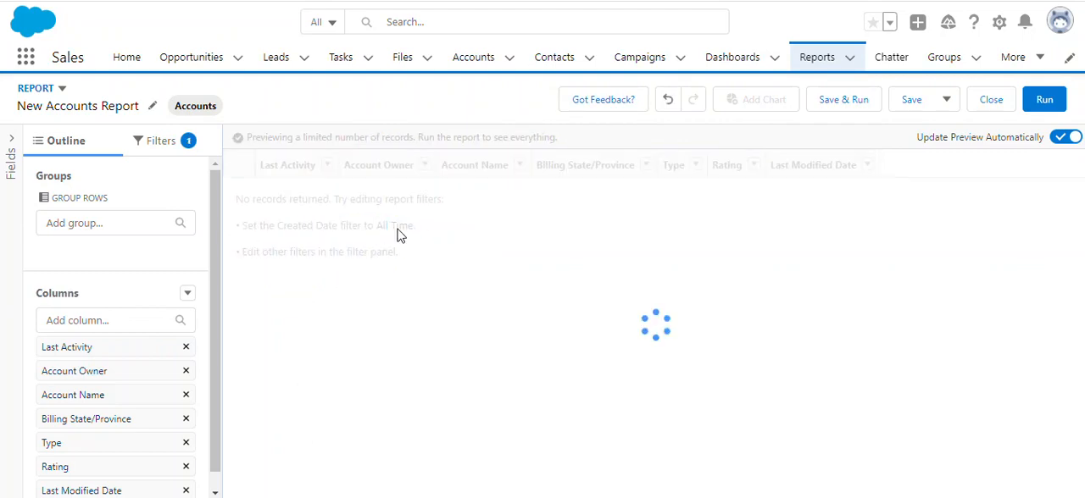
{"action": "left_click", "coordinate": [185, 348]}
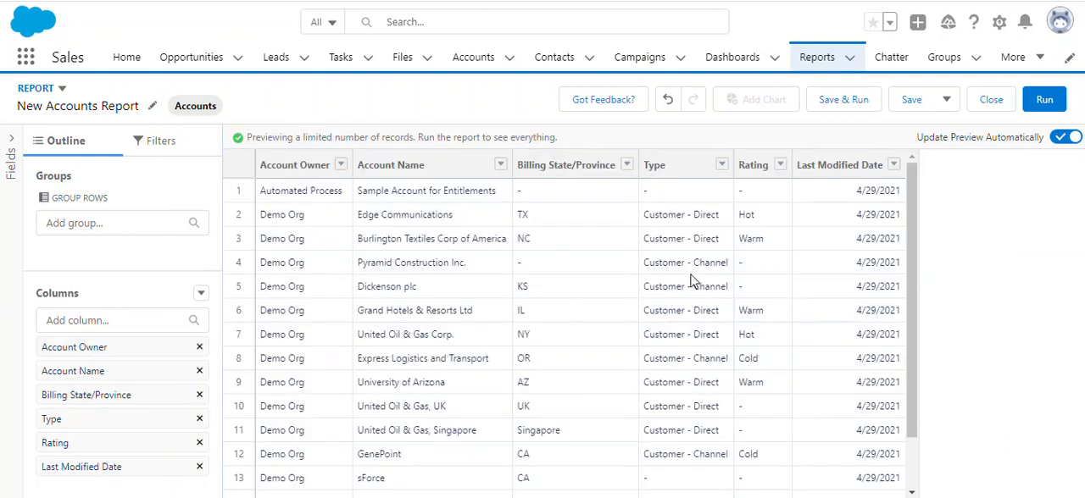
{"action": "left_click", "coordinate": [158, 141]}
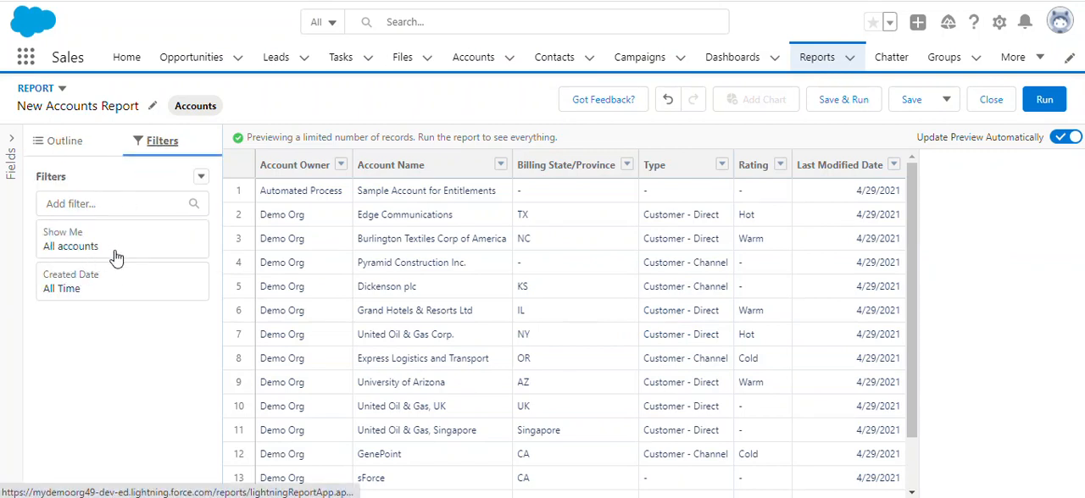
{"action": "left_click", "coordinate": [64, 146]}
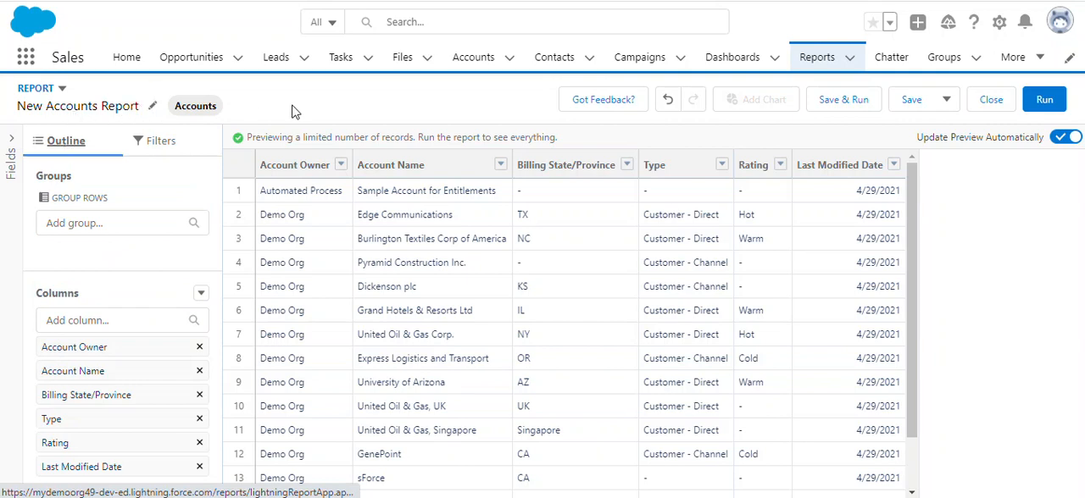
Change the report format to Joined Report and apply it.
{"action": "left_click", "coordinate": [62, 90]}
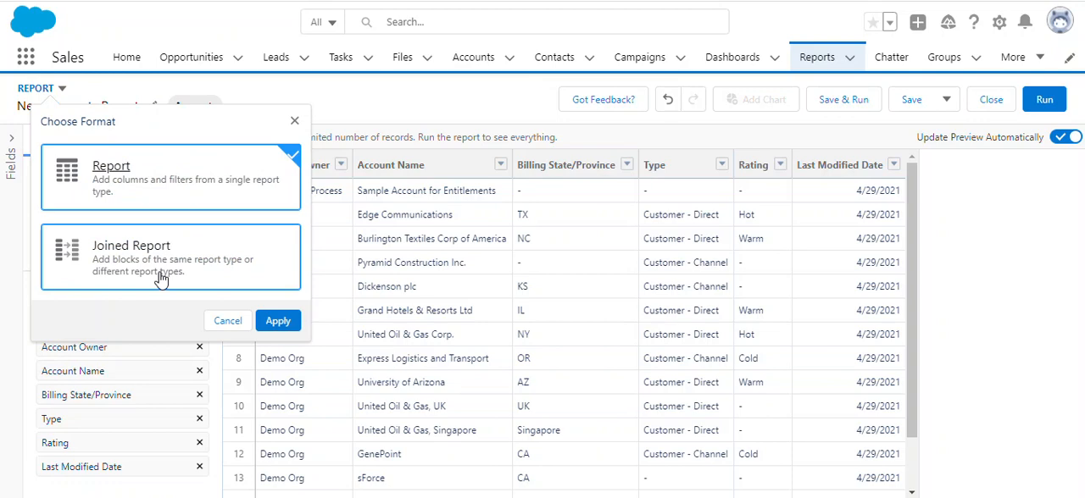
{"action": "left_click", "coordinate": [129, 268]}
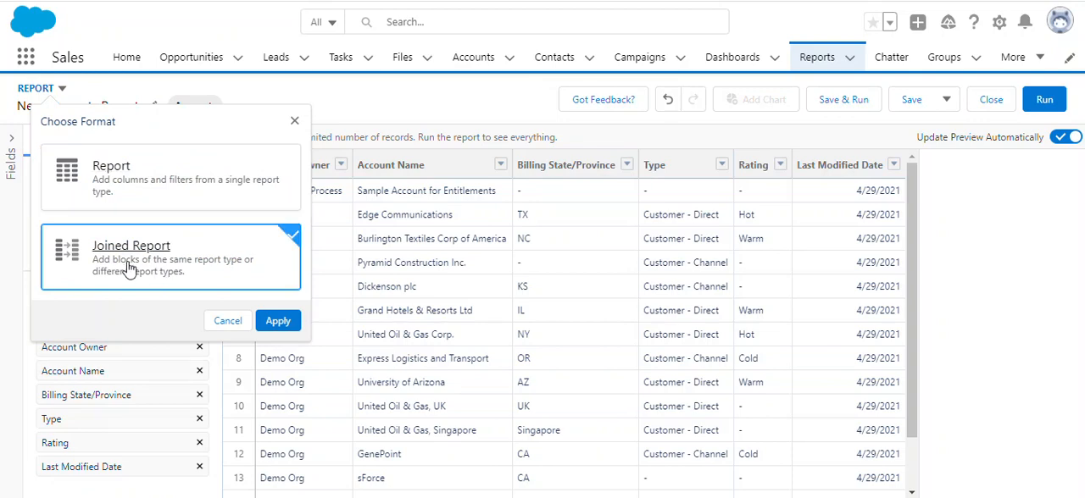
{"action": "left_click", "coordinate": [270, 321]}
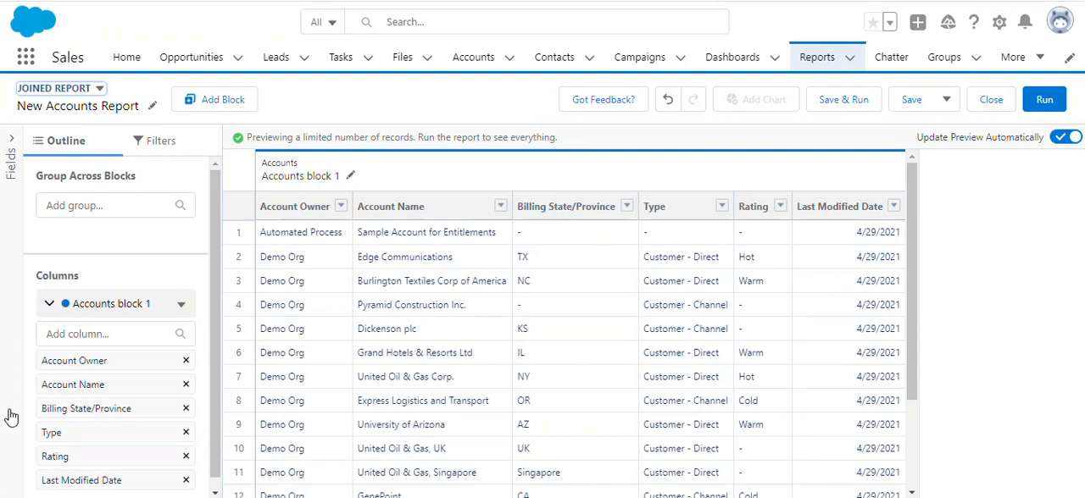
{"action": "scroll", "coordinate": [108, 416], "scroll_direction": "down", "scroll_amount": 1}
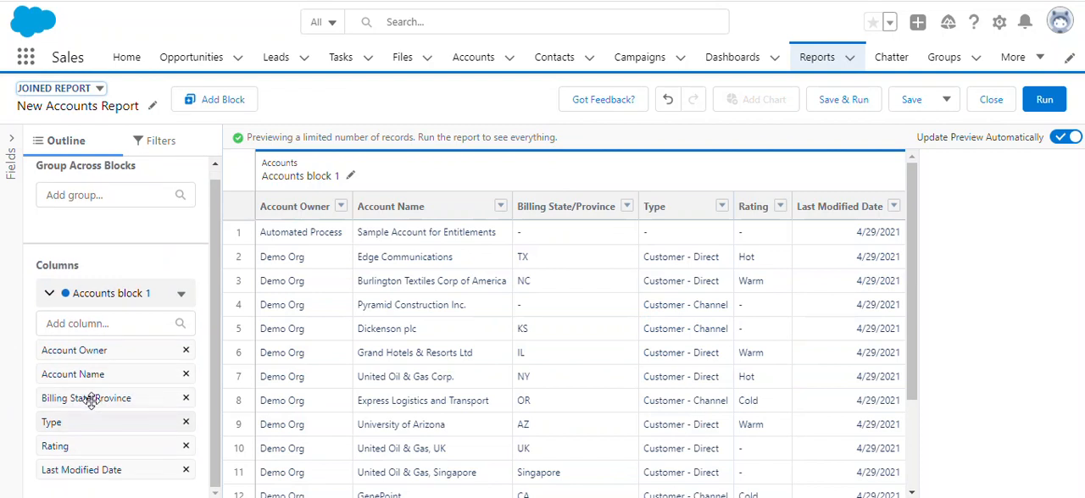
{"action": "left_click", "coordinate": [181, 298]}
{"action": "left_click", "coordinate": [180, 296]}
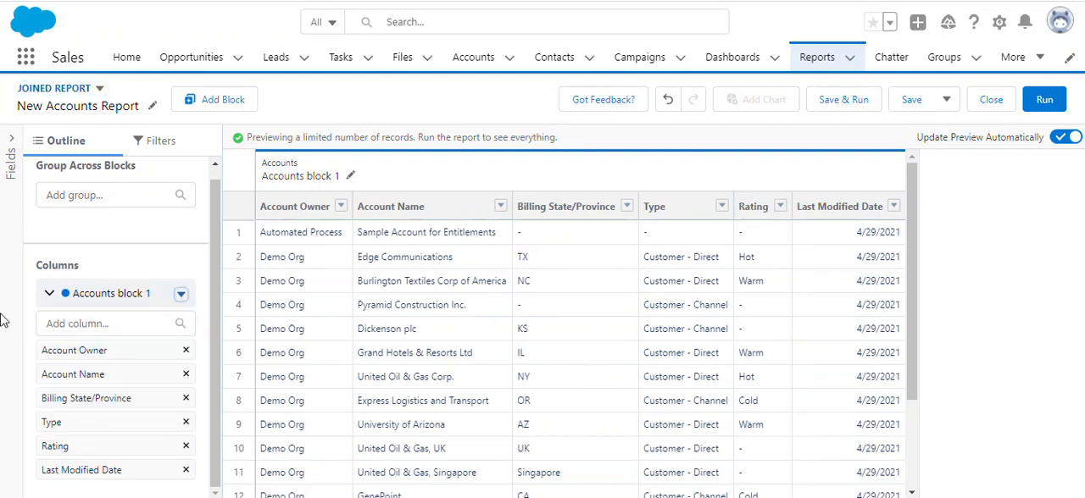
{"action": "scroll", "coordinate": [97, 274], "scroll_direction": "up", "scroll_amount": 1}
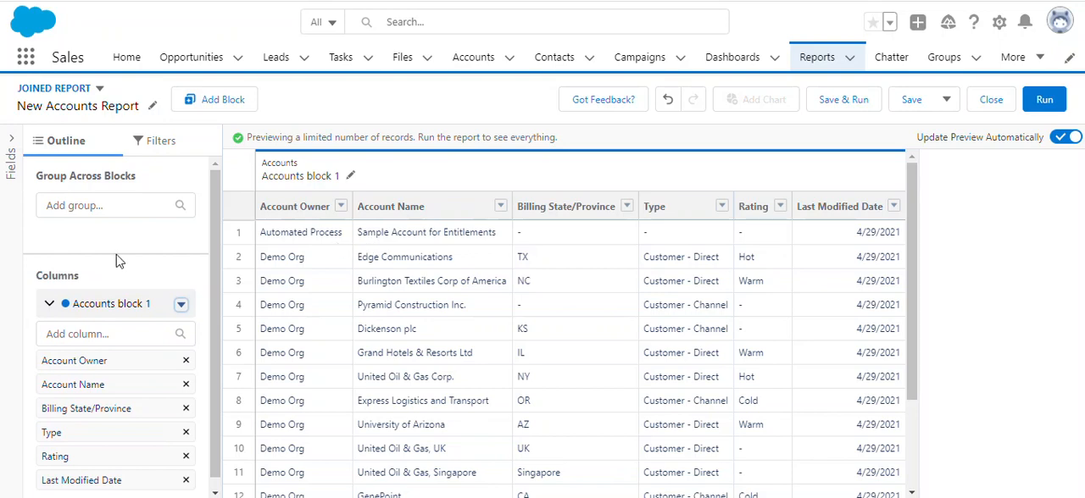
Add a Contacts & Accounts block with default columns to the joined report.
{"action": "left_click", "coordinate": [231, 102]}
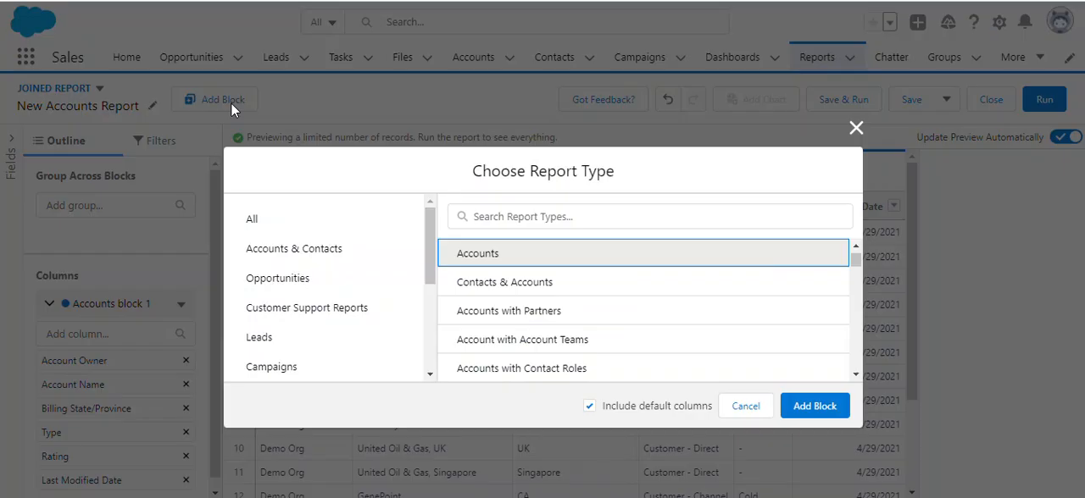
{"action": "left_click", "coordinate": [497, 288]}
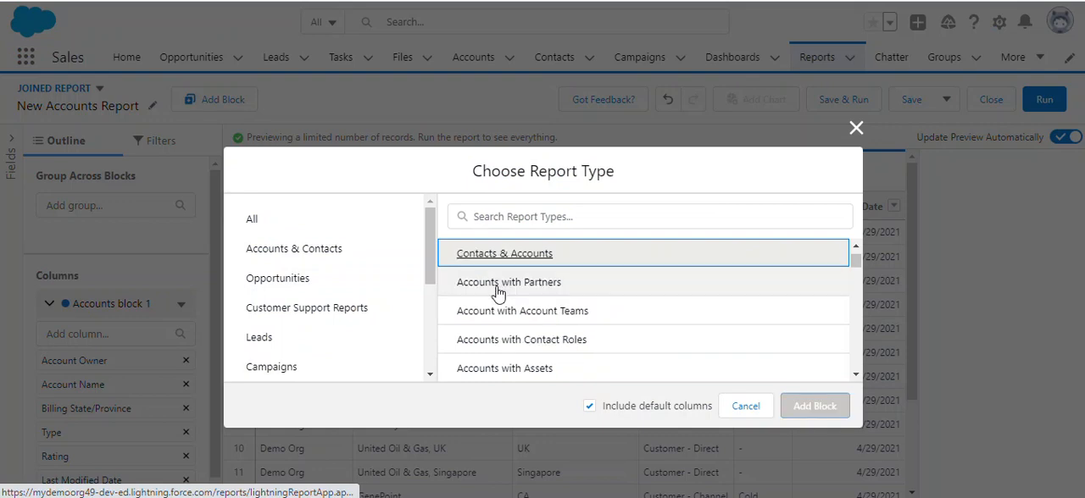
{"action": "left_click", "coordinate": [815, 406]}
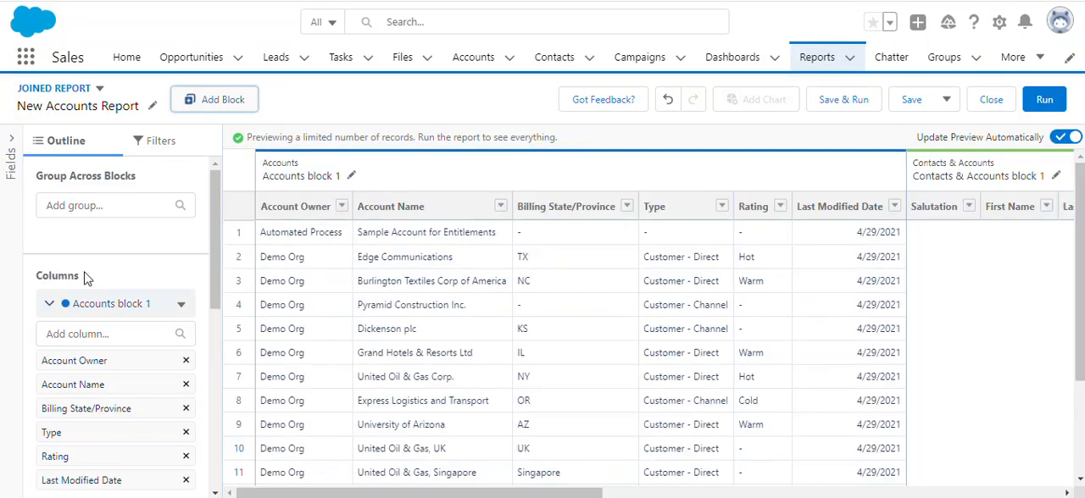
Remove the Contacts & Accounts block from the joined report.
{"action": "scroll", "coordinate": [133, 351], "scroll_direction": "down", "scroll_amount": 5}
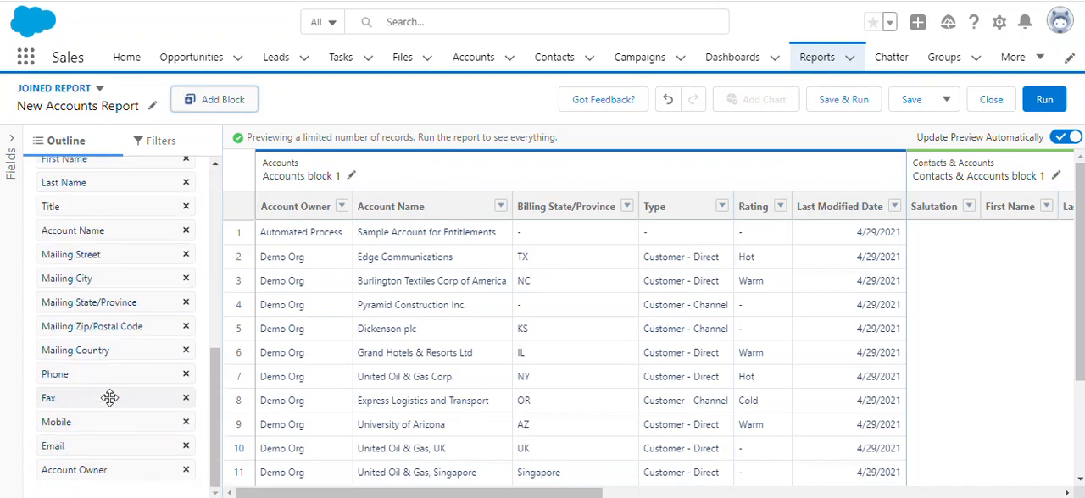
{"action": "scroll", "coordinate": [106, 394], "scroll_direction": "up", "scroll_amount": 4}
{"action": "left_click", "coordinate": [182, 334]}
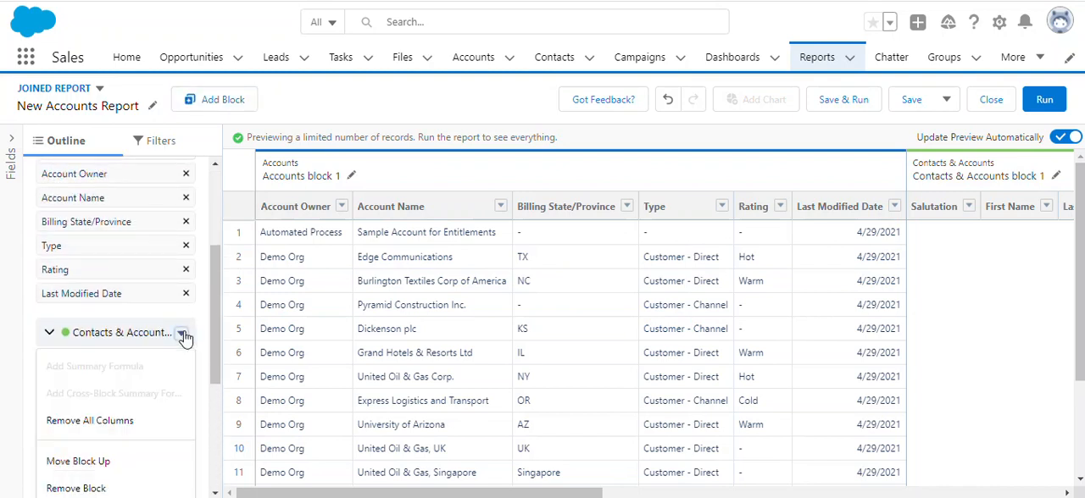
{"action": "left_click", "coordinate": [56, 490]}
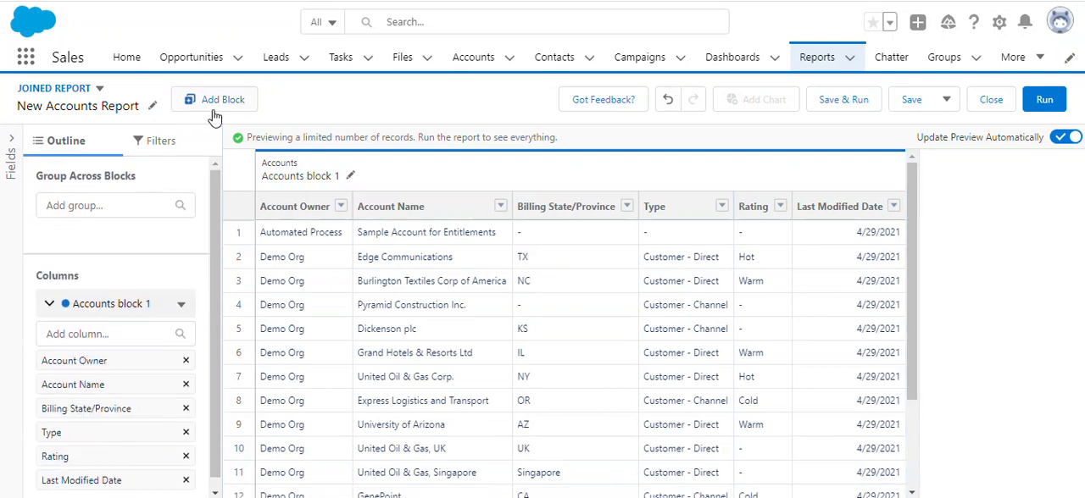
Check the common fields note for the Contacts & Accounts report type and add it as a second block.
{"action": "left_click", "coordinate": [213, 103]}
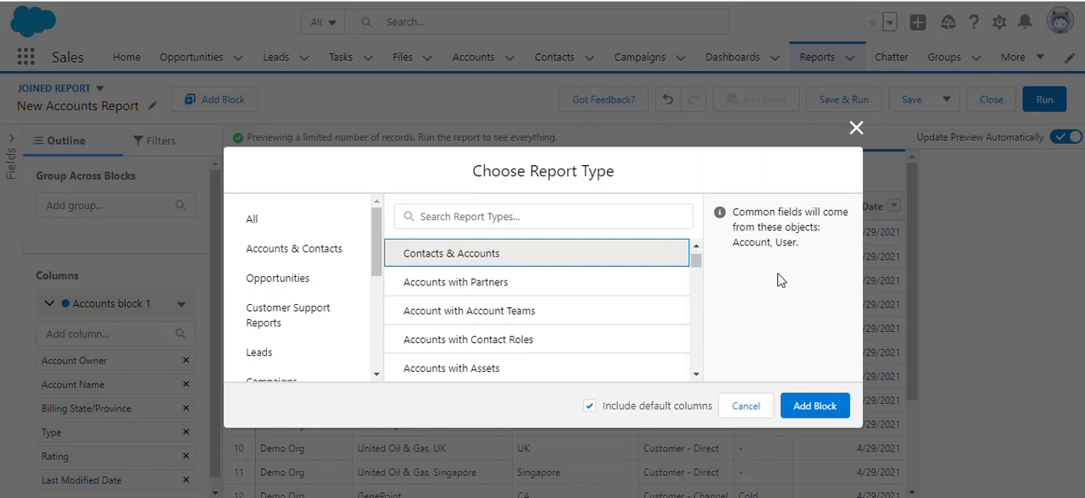
{"action": "double_click", "coordinate": [760, 244]}
{"action": "double_click", "coordinate": [788, 244]}
{"action": "left_click", "coordinate": [819, 419]}
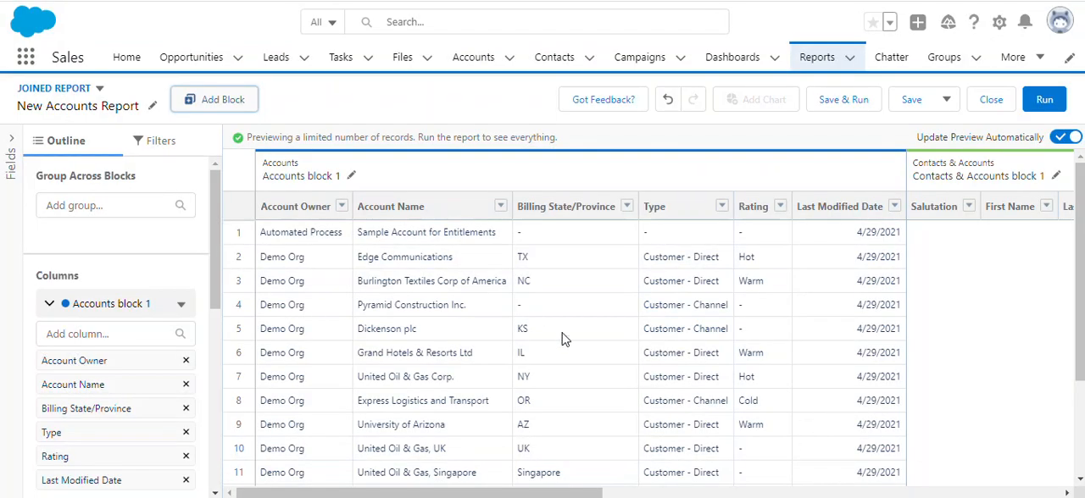
{"action": "left_click_drag", "start_coordinate": [441, 493], "coordinate": [439, 467]}
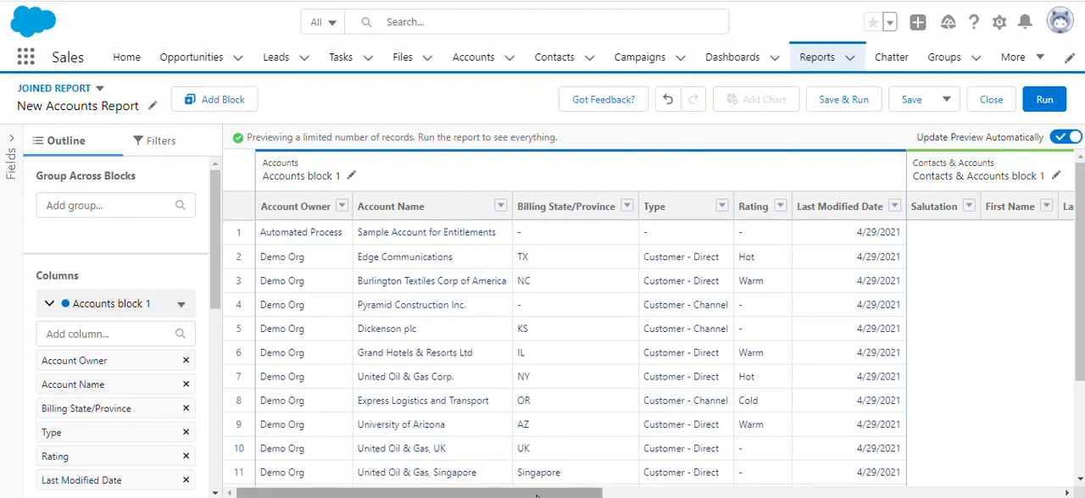
{"action": "left_click_drag", "start_coordinate": [565, 493], "coordinate": [293, 431]}
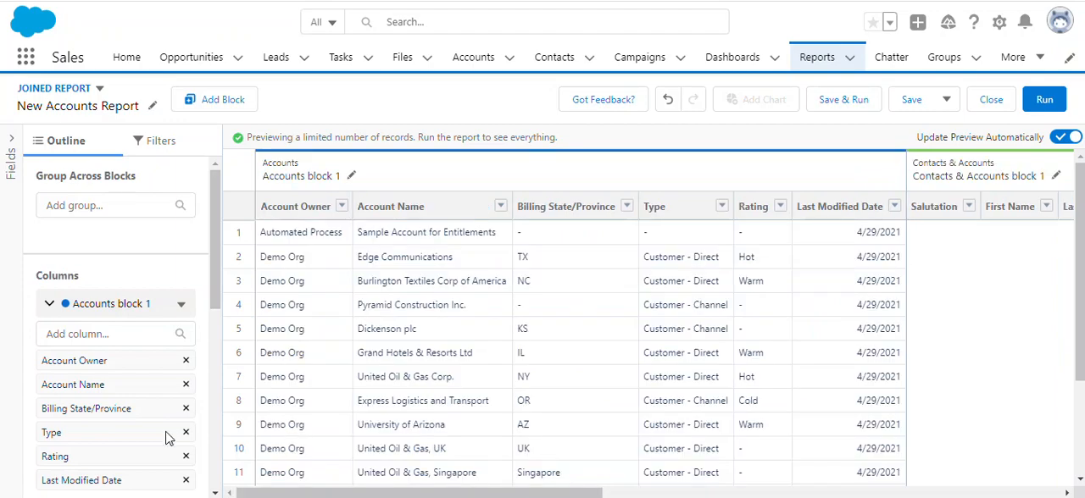
{"action": "scroll", "coordinate": [60, 416], "scroll_direction": "down", "scroll_amount": 1}
{"action": "scroll", "coordinate": [59, 415], "scroll_direction": "down", "scroll_amount": 5}
{"action": "scroll", "coordinate": [59, 416], "scroll_direction": "up", "scroll_amount": 6}
Set the Show Me filter of the Contacts & Accounts block to All accounts.
{"action": "left_click", "coordinate": [154, 143]}
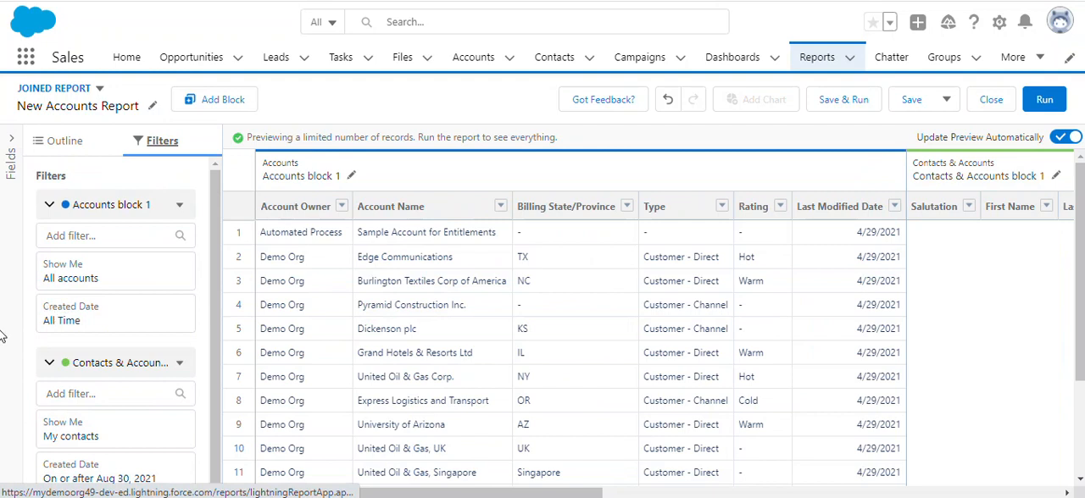
{"action": "left_click", "coordinate": [119, 434]}
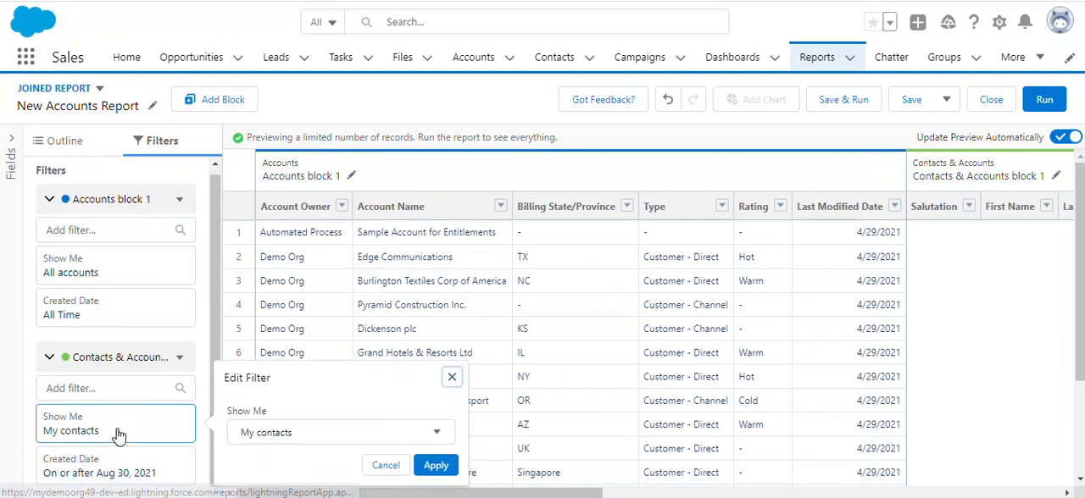
{"action": "left_click", "coordinate": [293, 434]}
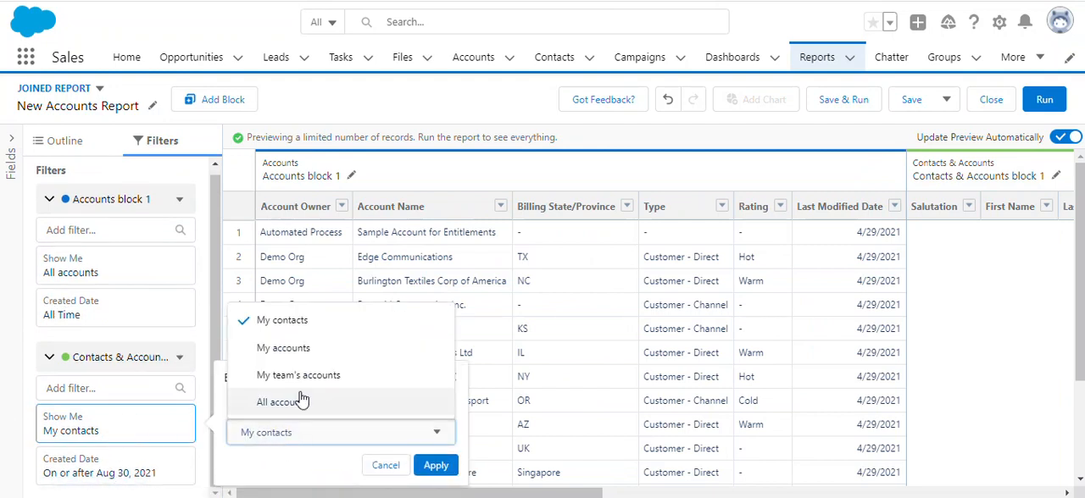
{"action": "left_click", "coordinate": [300, 400]}
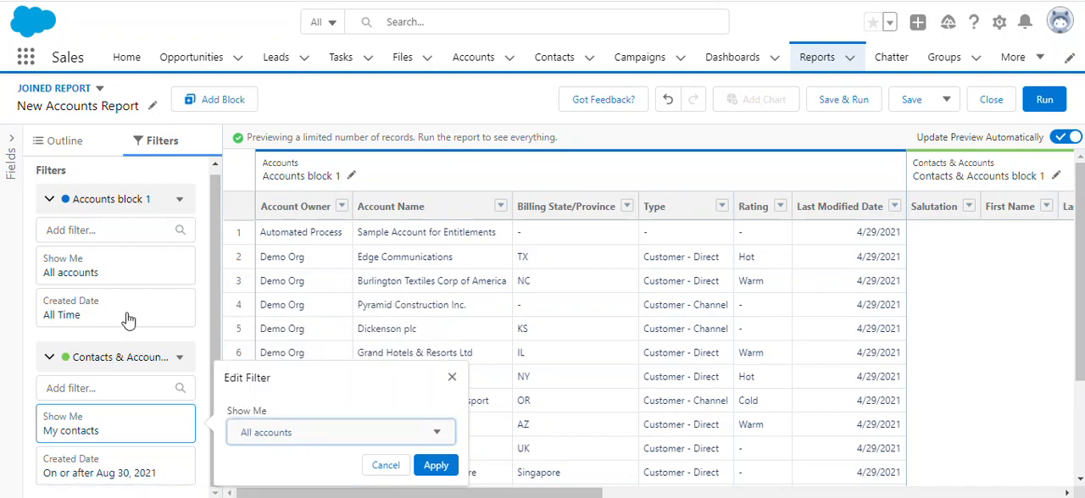
{"action": "left_click", "coordinate": [433, 473]}
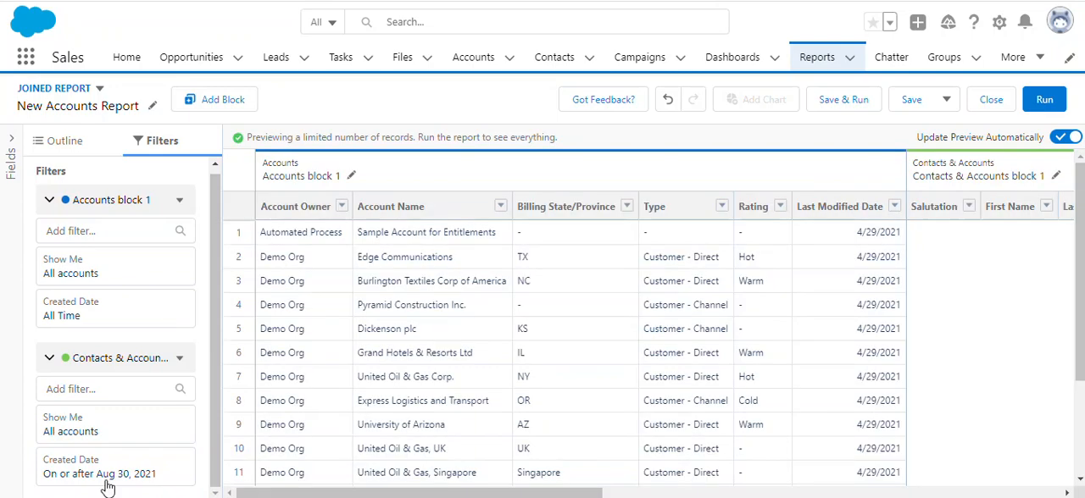
Set the Created Date filter range of the Contacts & Accounts block to All Time.
{"action": "left_click", "coordinate": [108, 480]}
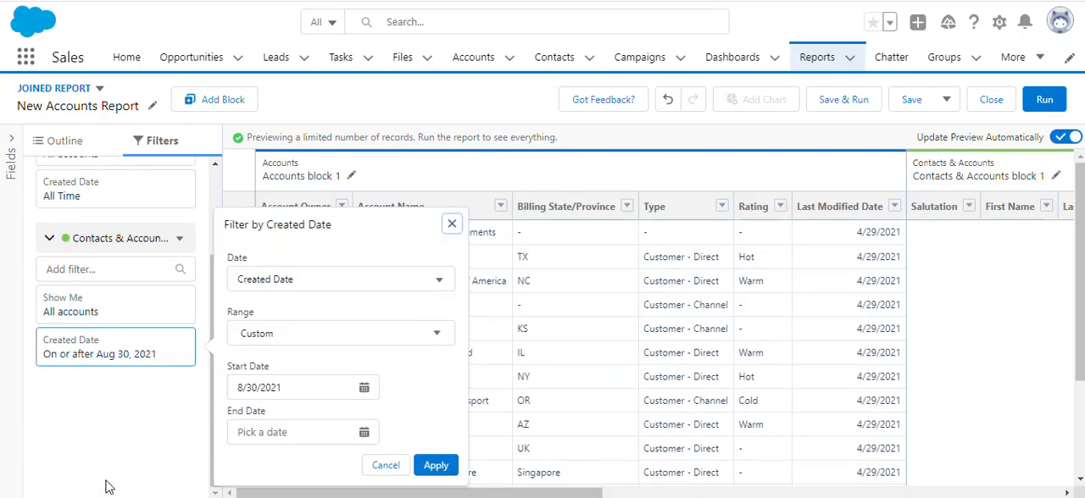
{"action": "left_click", "coordinate": [349, 336]}
{"action": "left_click", "coordinate": [322, 370]}
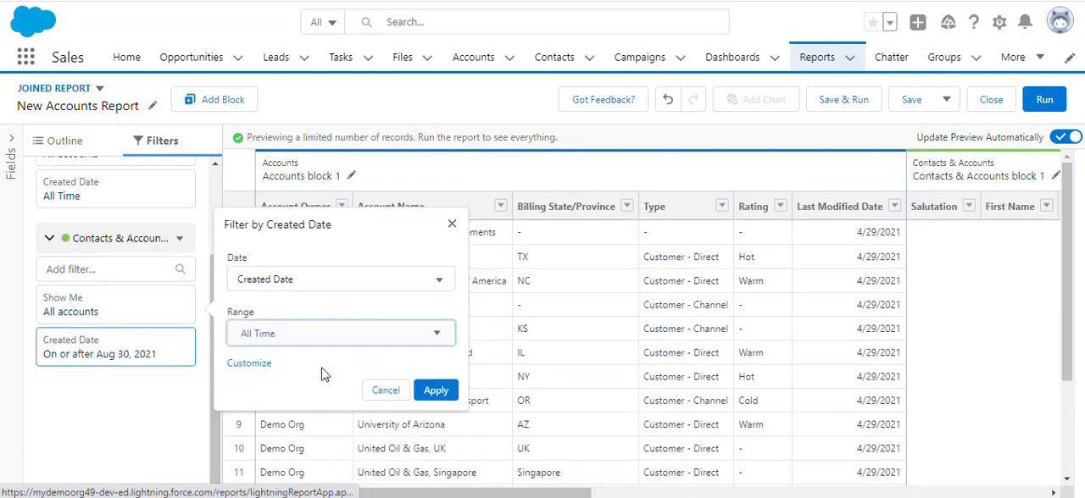
{"action": "left_click", "coordinate": [434, 391]}
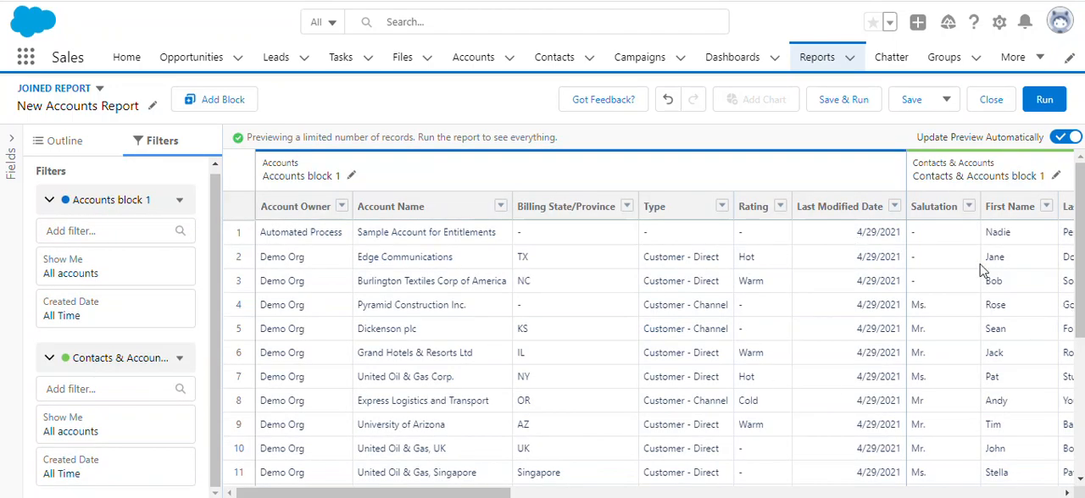
Group the joined report across blocks by Account Name.
{"action": "scroll", "coordinate": [942, 383], "scroll_direction": "right", "scroll_amount": 10}
{"action": "scroll", "coordinate": [945, 384], "scroll_direction": "left", "scroll_amount": 10}
{"action": "left_click", "coordinate": [66, 141]}
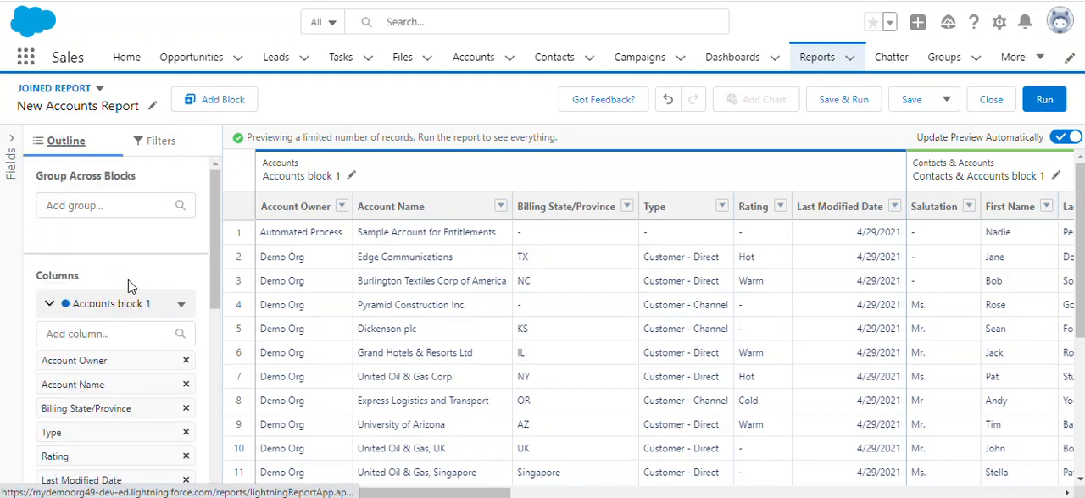
{"action": "left_click_drag", "start_coordinate": [93, 384], "coordinate": [118, 225]}
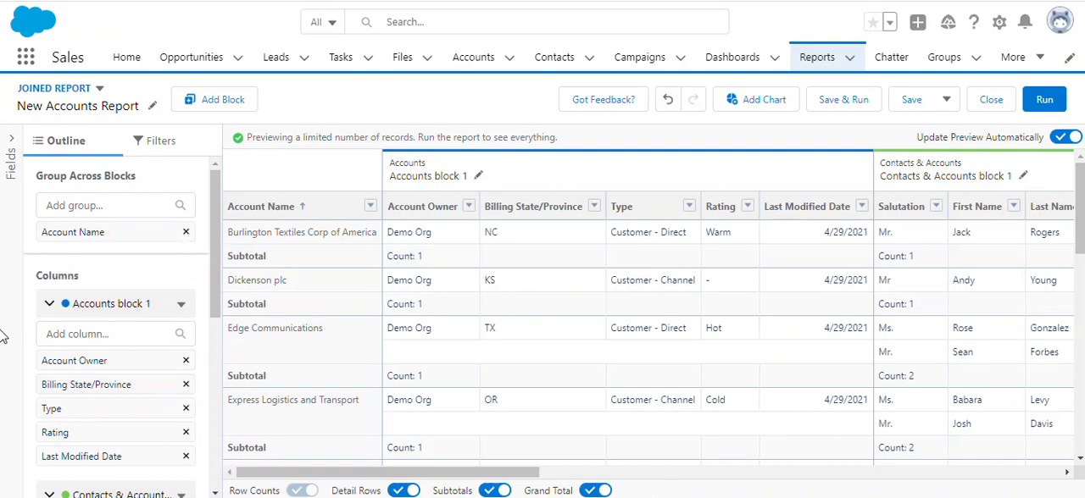
{"action": "scroll", "coordinate": [136, 320], "scroll_direction": "down", "scroll_amount": 5}
{"action": "scroll", "coordinate": [135, 322], "scroll_direction": "up", "scroll_amount": 5}
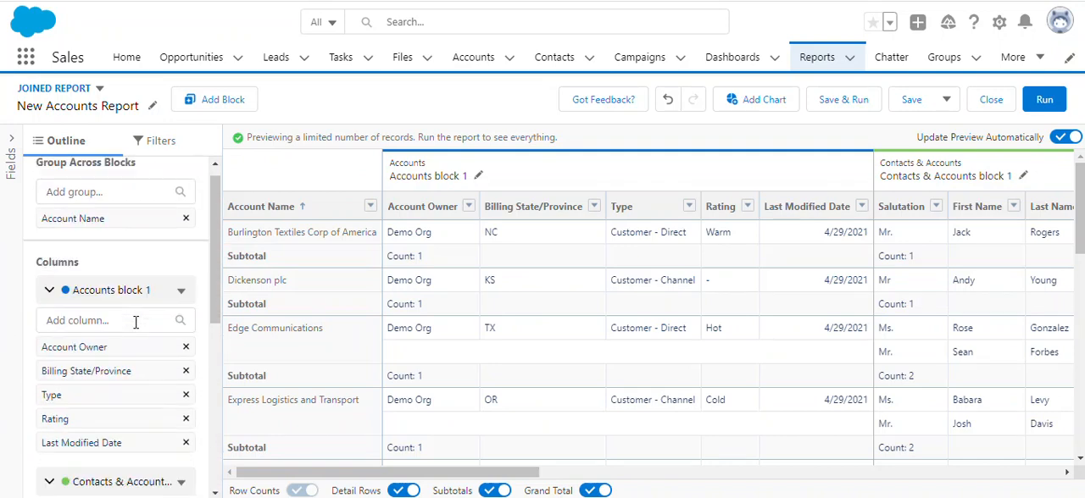
{"action": "scroll", "coordinate": [136, 322], "scroll_direction": "up", "scroll_amount": 1}
{"action": "scroll", "coordinate": [136, 322], "scroll_direction": "down", "scroll_amount": 3}
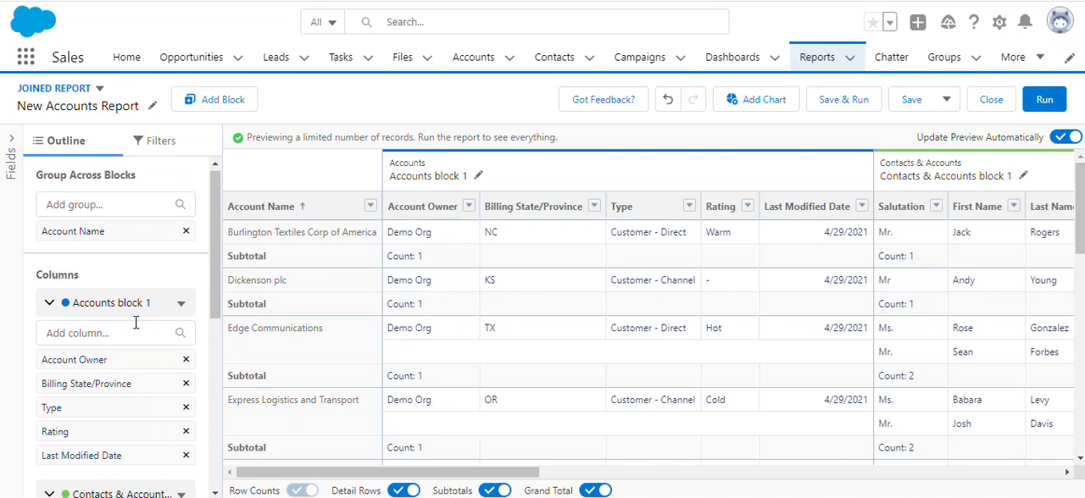
{"action": "scroll", "coordinate": [134, 322], "scroll_direction": "up", "scroll_amount": 3}
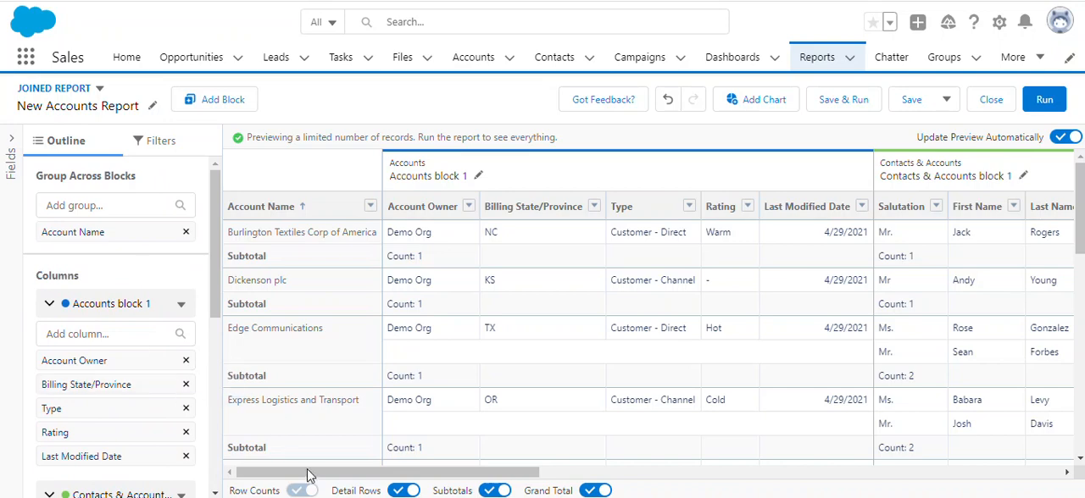
{"action": "mouse_move", "coordinate": [314, 476]}
{"action": "left_mouse_down"}
{"action": "mouse_move", "coordinate": [610, 481]}
{"action": "mouse_move", "coordinate": [316, 481]}
{"action": "left_mouse_up"}
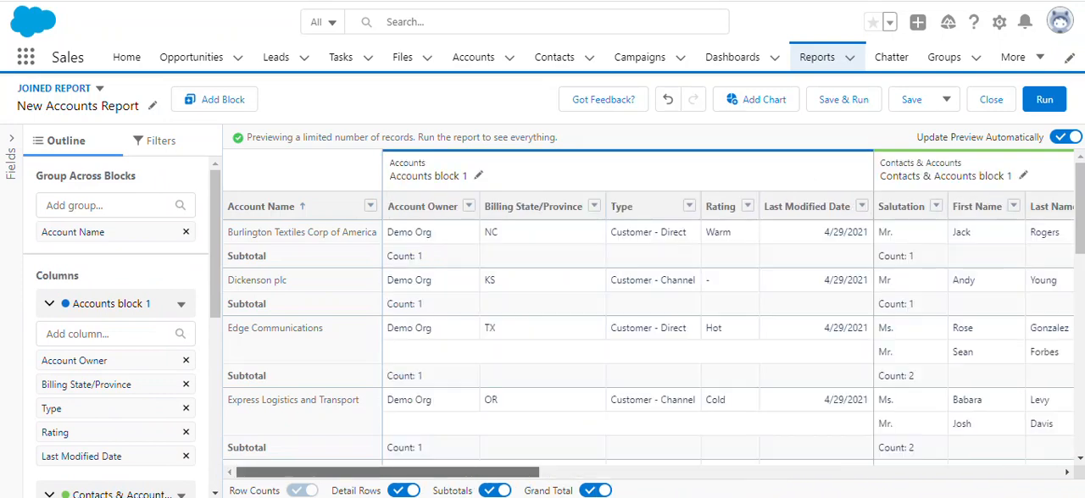
Add a third block to the joined report using the Account with Account Teams report type.
{"action": "left_click", "coordinate": [220, 101]}
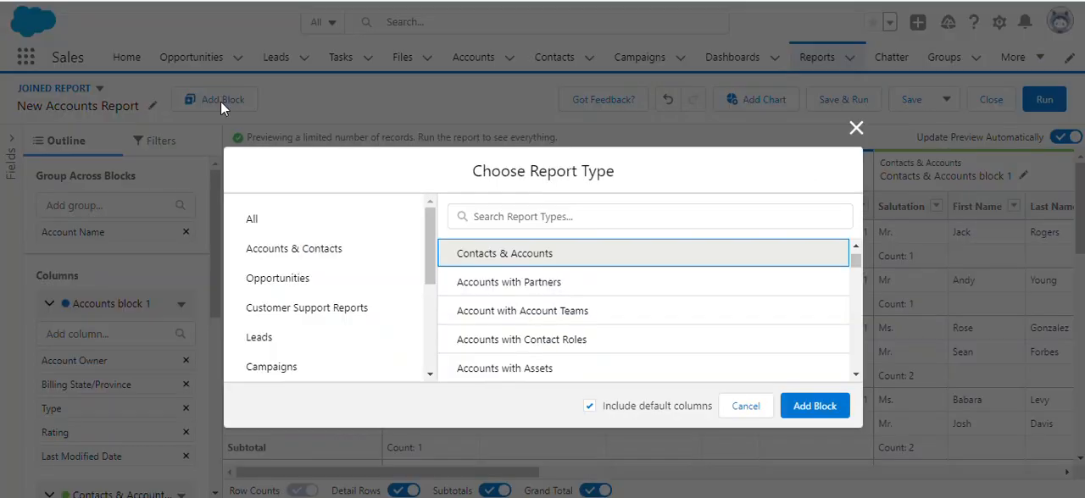
{"action": "left_click", "coordinate": [500, 326]}
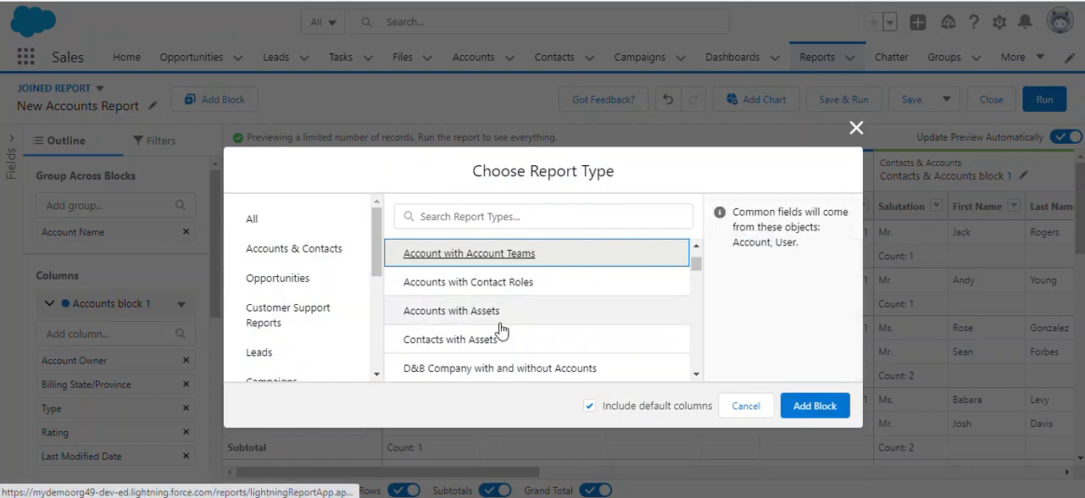
{"action": "left_click", "coordinate": [826, 414]}
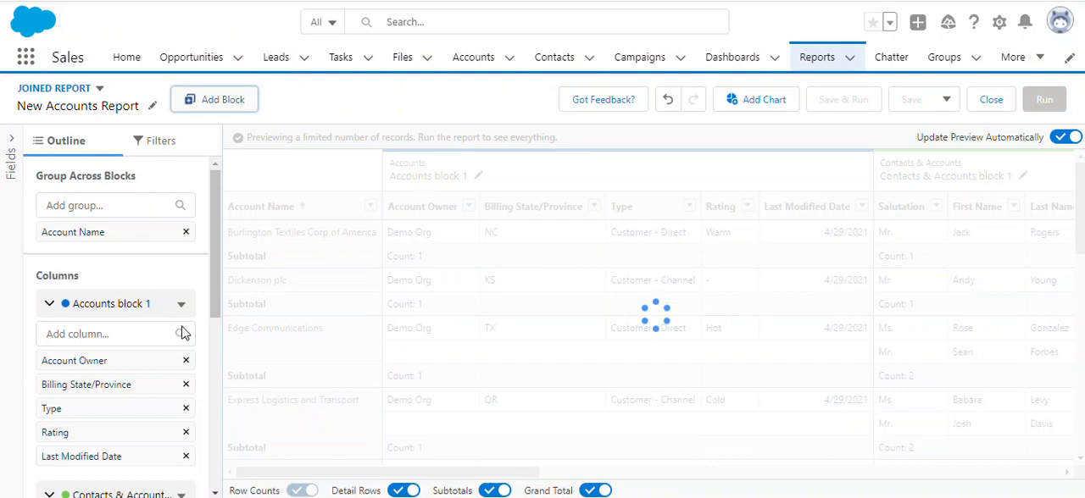
Set the Show Me filter of the Account with Account Teams block to All accounts.
{"action": "left_click", "coordinate": [169, 148]}
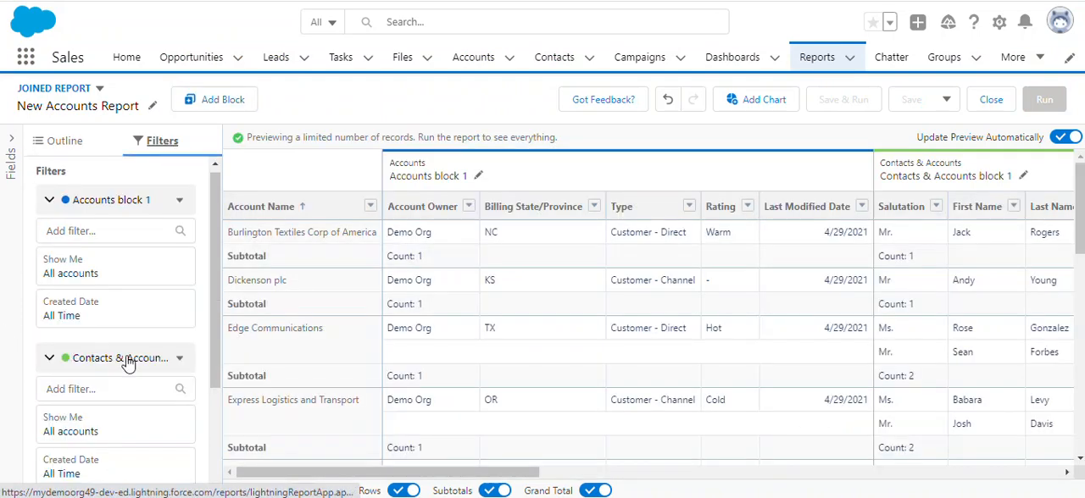
{"action": "scroll", "coordinate": [127, 364], "scroll_direction": "down", "scroll_amount": 2}
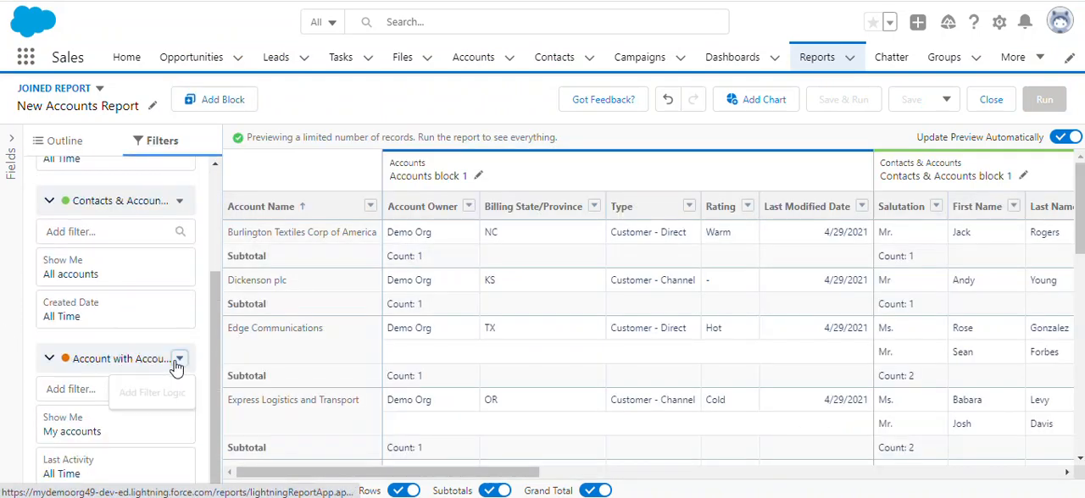
{"action": "left_click", "coordinate": [92, 363]}
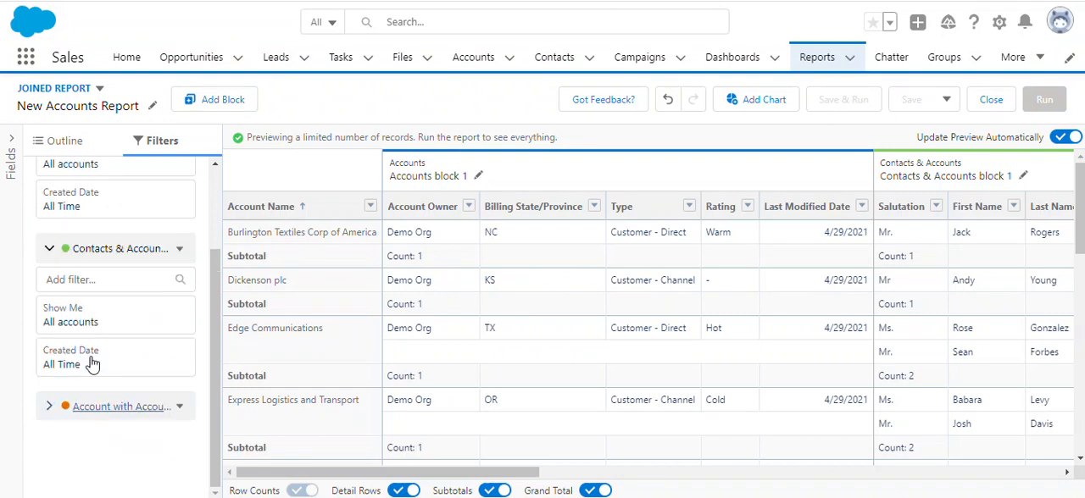
{"action": "left_click", "coordinate": [49, 408]}
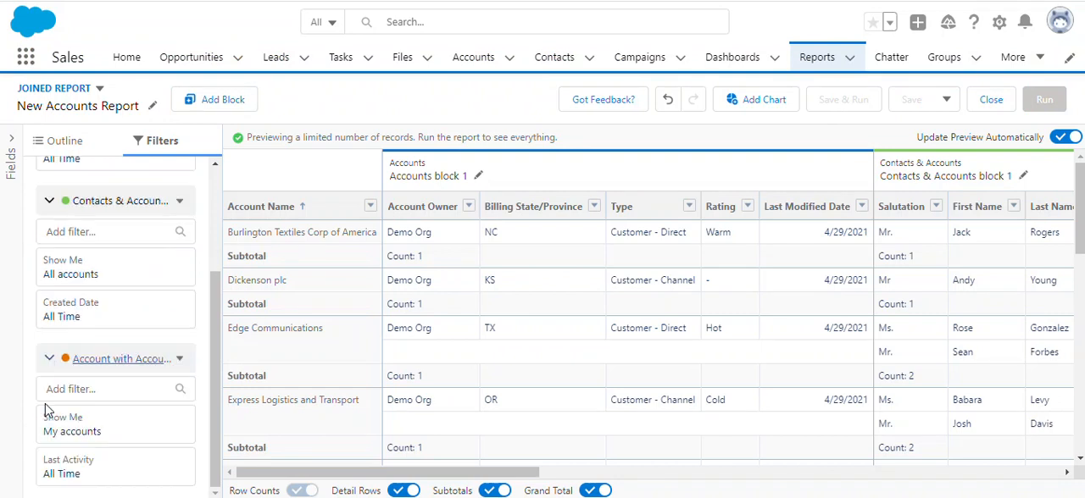
{"action": "left_click", "coordinate": [131, 437]}
{"action": "left_click", "coordinate": [308, 441]}
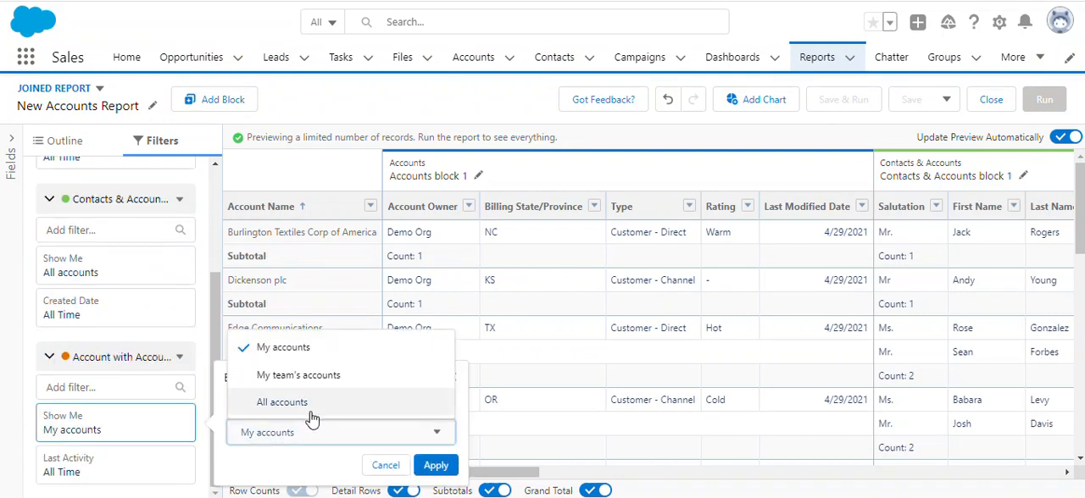
{"action": "left_click", "coordinate": [311, 409]}
{"action": "left_click", "coordinate": [436, 467]}
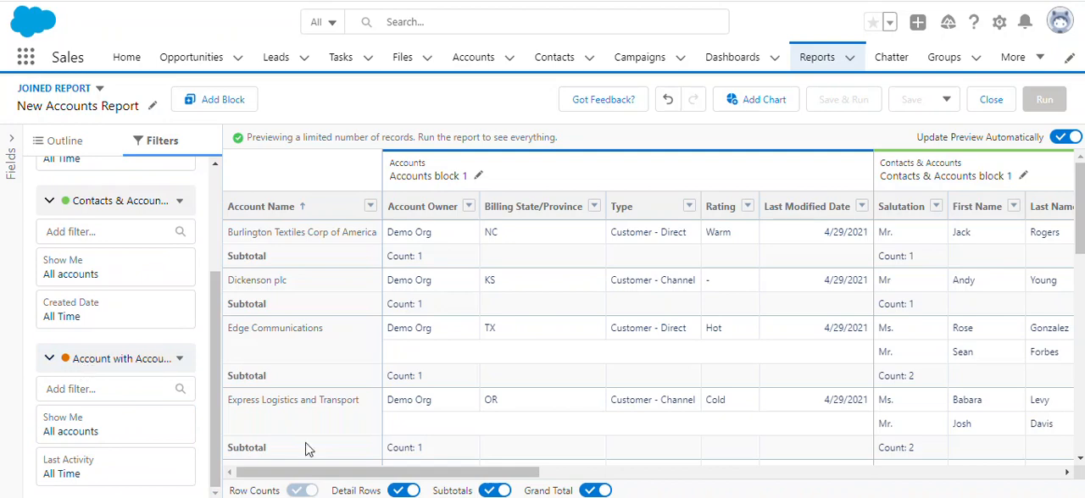
Add a fourth block to the joined report using the Opportunities report type.
{"action": "left_click_drag", "start_coordinate": [318, 473], "coordinate": [1029, 475]}
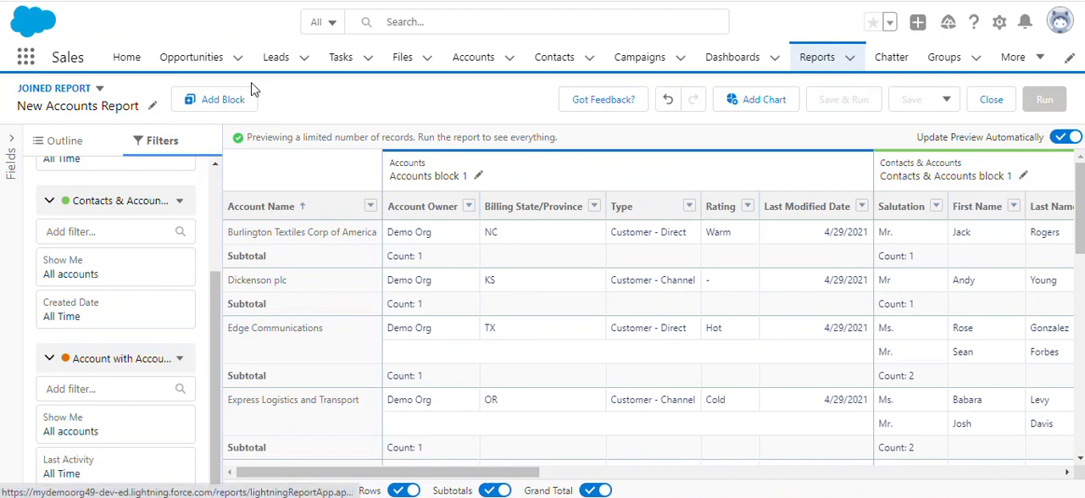
{"action": "left_click", "coordinate": [219, 113]}
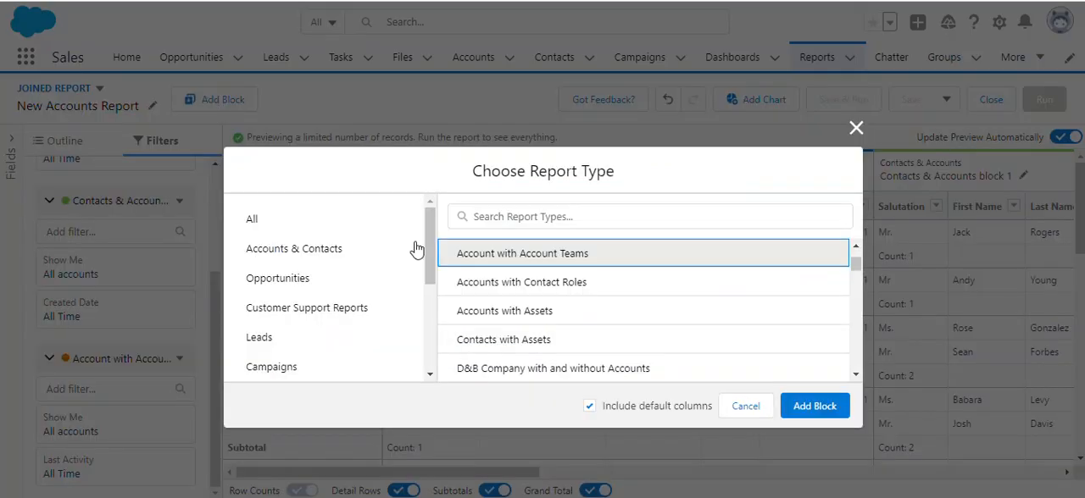
{"action": "left_click", "coordinate": [348, 281]}
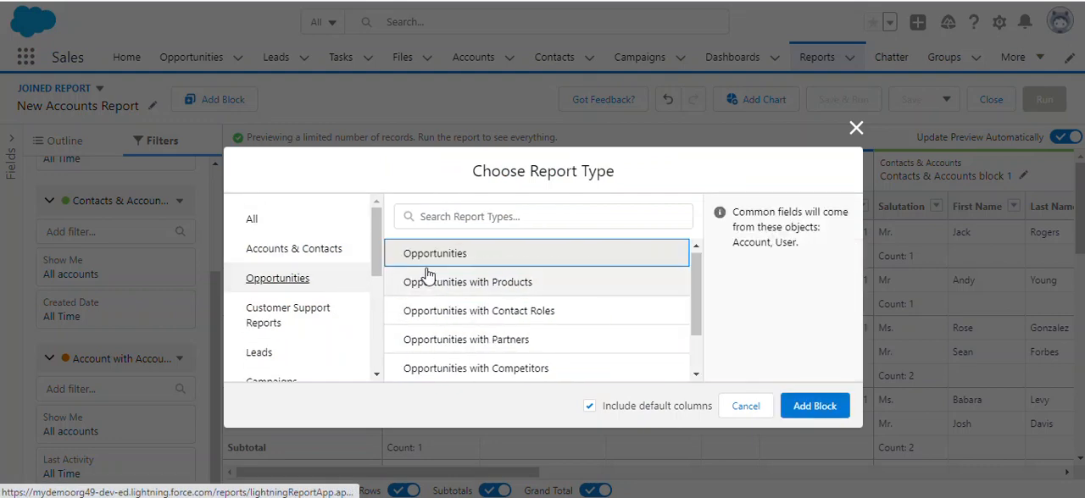
{"action": "left_click", "coordinate": [835, 407]}
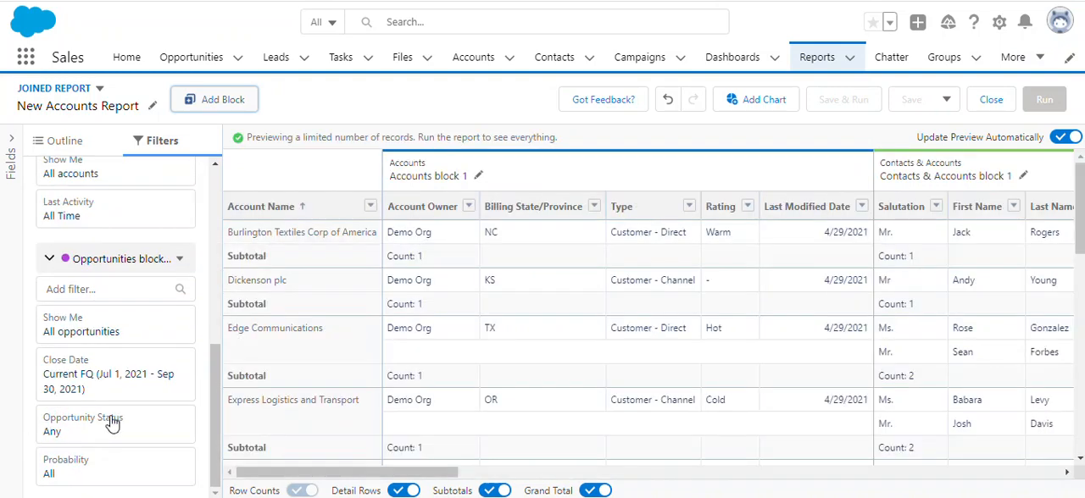
Set the Close Date filter range of the Opportunities block to All Time.
{"action": "left_click", "coordinate": [118, 382]}
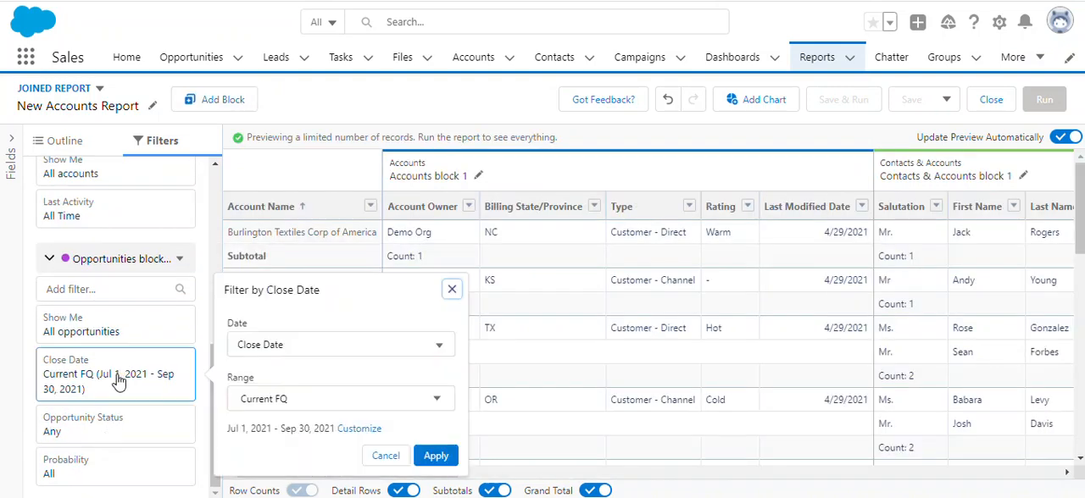
{"action": "left_click", "coordinate": [287, 405]}
{"action": "left_click", "coordinate": [284, 427]}
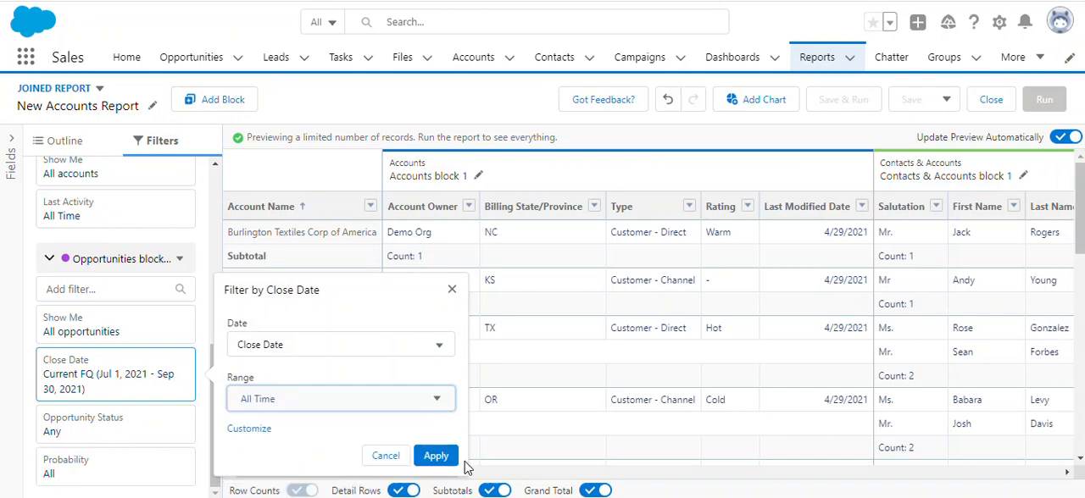
{"action": "left_click", "coordinate": [432, 456]}
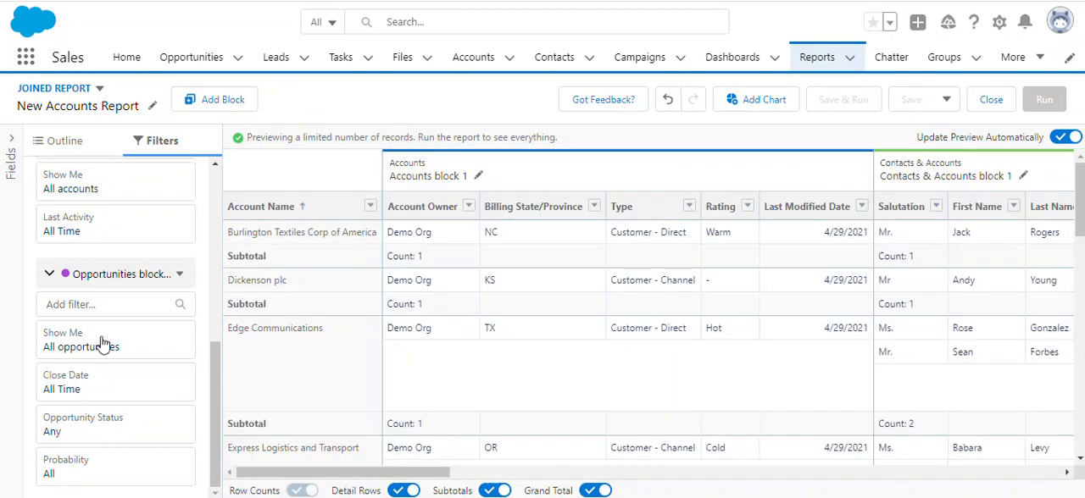
Add a fifth block to the joined report using the Opportunities with Products report type.
{"action": "scroll", "coordinate": [102, 343], "scroll_direction": "up", "scroll_amount": 3}
{"action": "scroll", "coordinate": [101, 343], "scroll_direction": "down", "scroll_amount": 5}
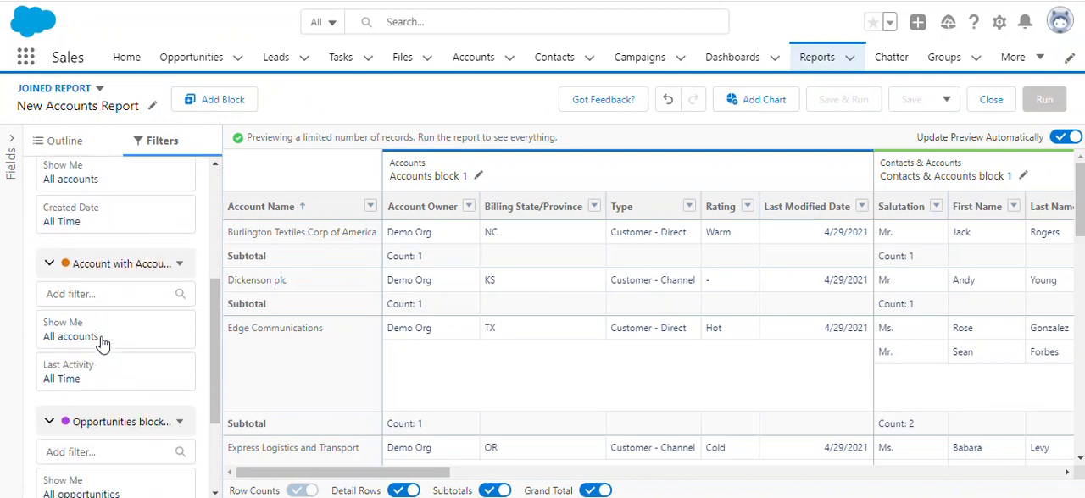
{"action": "left_click", "coordinate": [233, 102]}
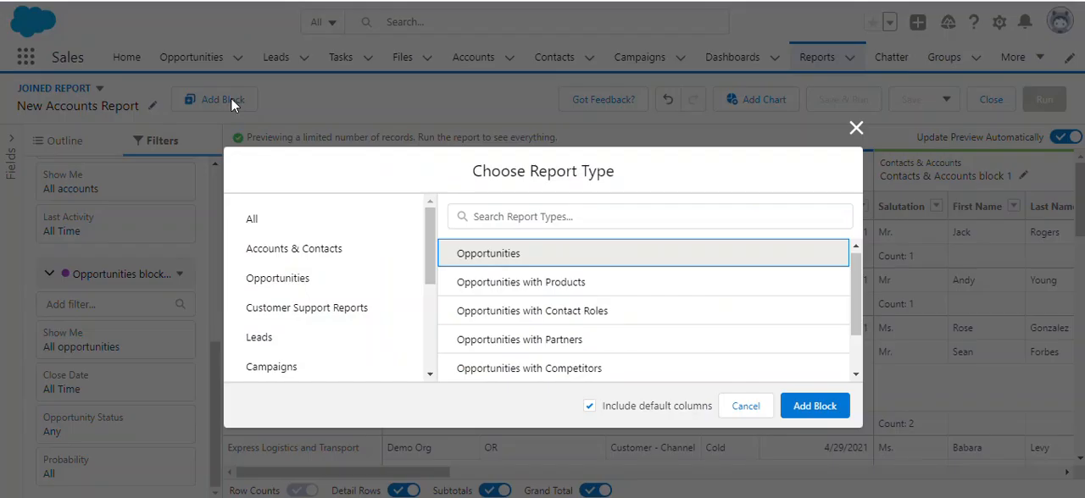
{"action": "left_click", "coordinate": [512, 283]}
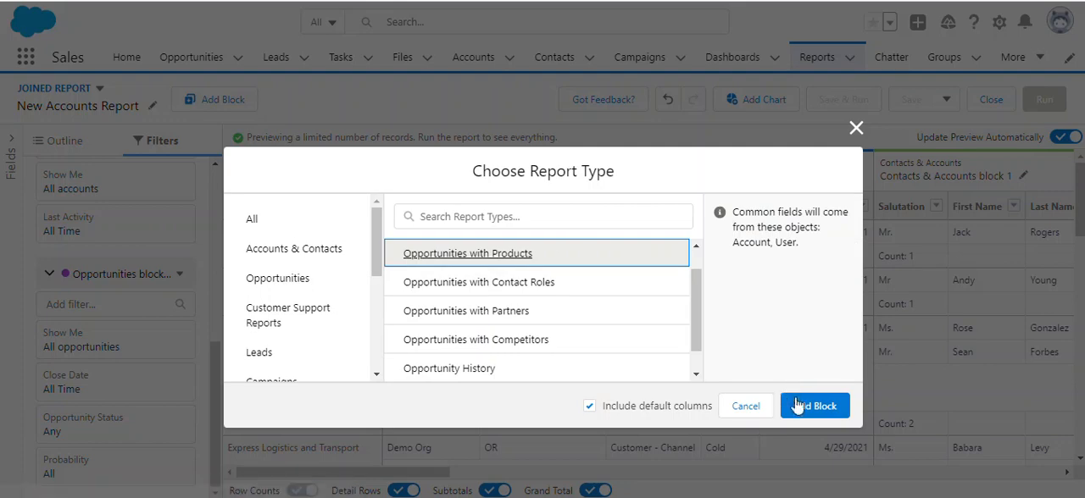
{"action": "left_click", "coordinate": [804, 406]}
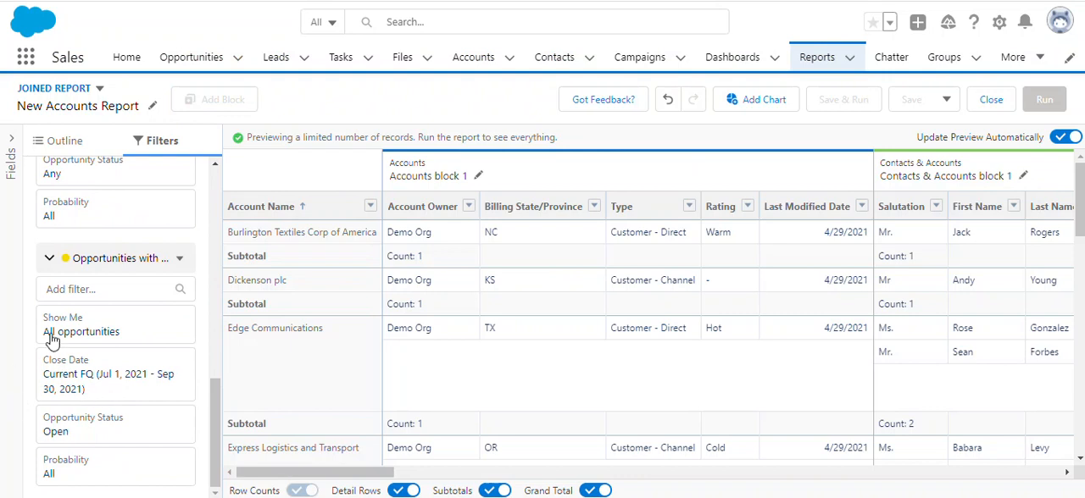
Review the filters of every block from Accounts to Opportunities with Products and return to the report outline.
{"action": "scroll", "coordinate": [116, 337], "scroll_direction": "up", "scroll_amount": 8}
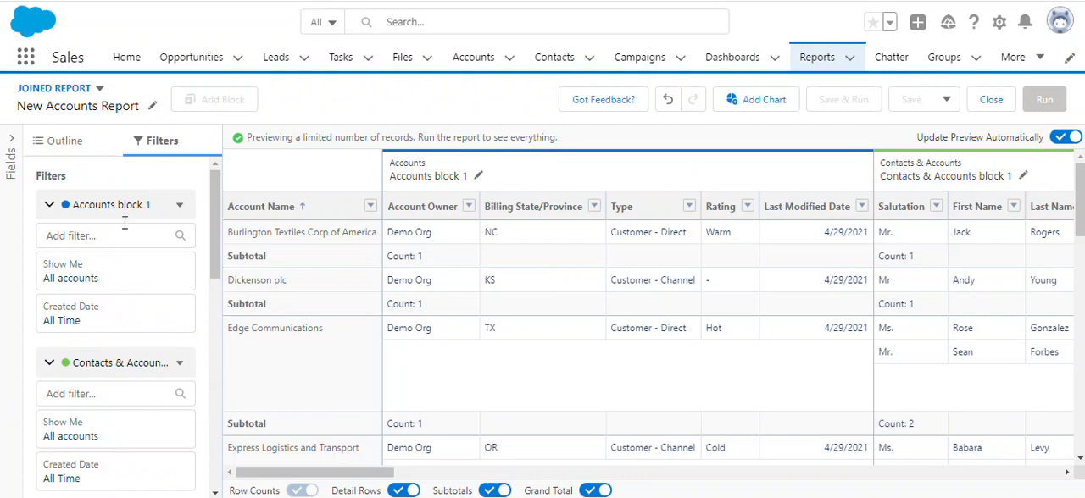
{"action": "scroll", "coordinate": [100, 303], "scroll_direction": "down", "scroll_amount": 2}
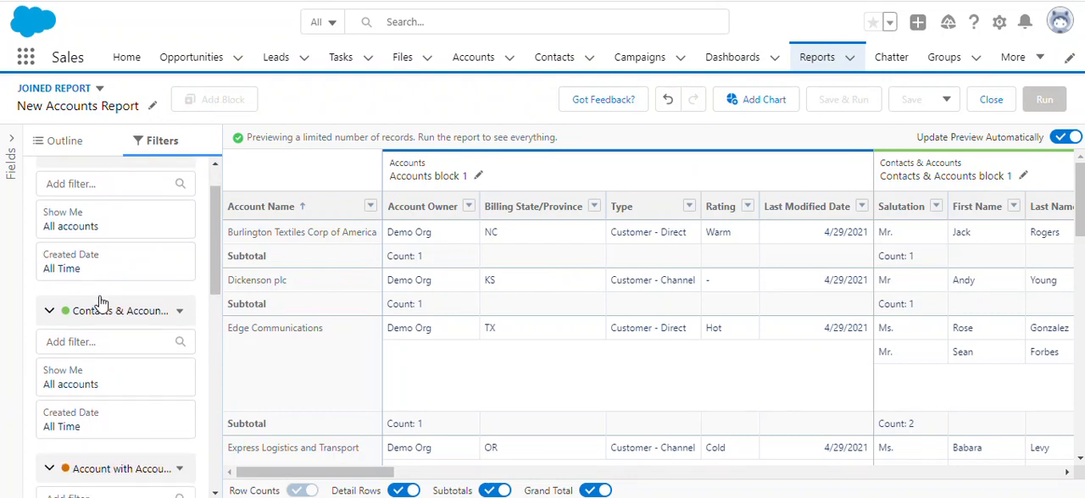
{"action": "scroll", "coordinate": [100, 300], "scroll_direction": "down", "scroll_amount": 4}
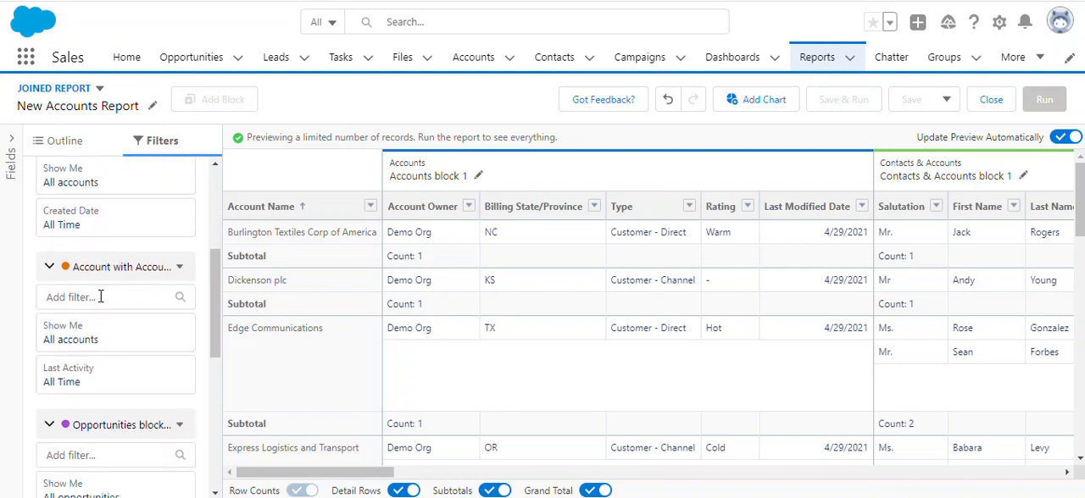
{"action": "scroll", "coordinate": [100, 297], "scroll_direction": "down", "scroll_amount": 5}
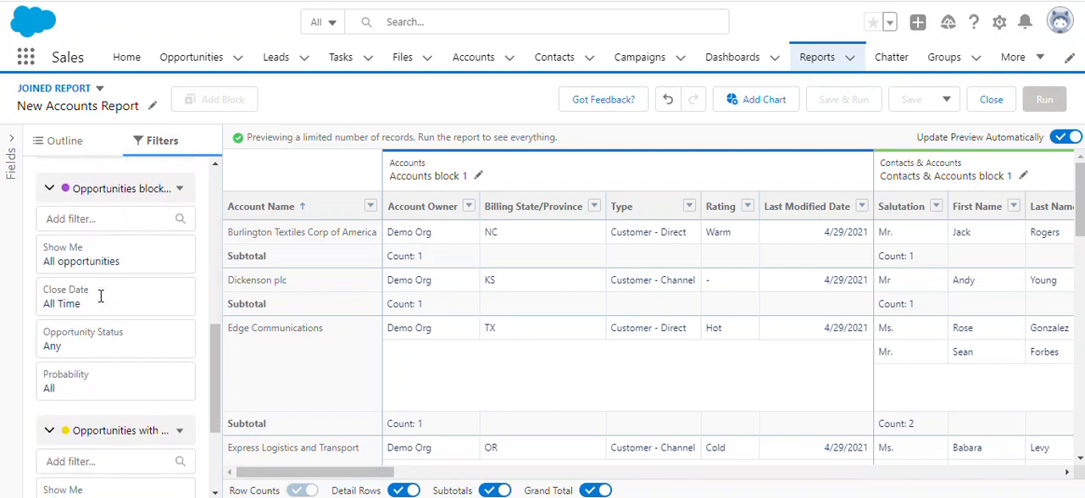
{"action": "scroll", "coordinate": [100, 301], "scroll_direction": "down", "scroll_amount": 3}
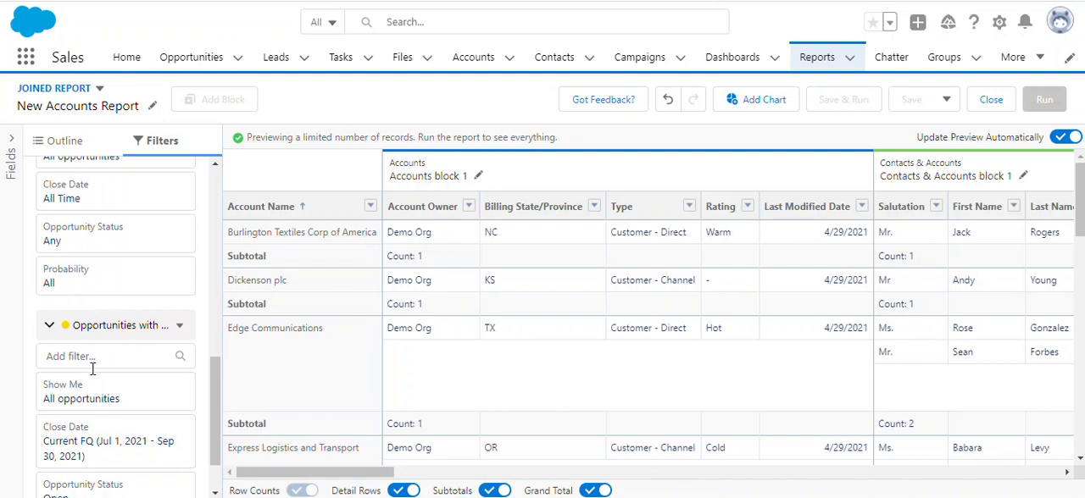
{"action": "scroll", "coordinate": [94, 369], "scroll_direction": "down", "scroll_amount": 2}
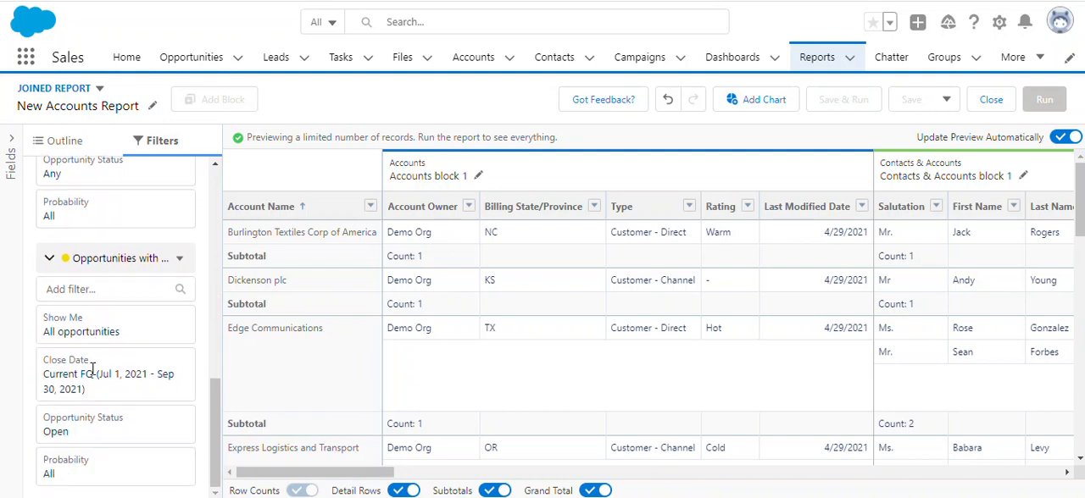
{"action": "left_click", "coordinate": [181, 260]}
{"action": "left_click", "coordinate": [360, 96]}
{"action": "scroll", "coordinate": [152, 343], "scroll_direction": "up", "scroll_amount": 8}
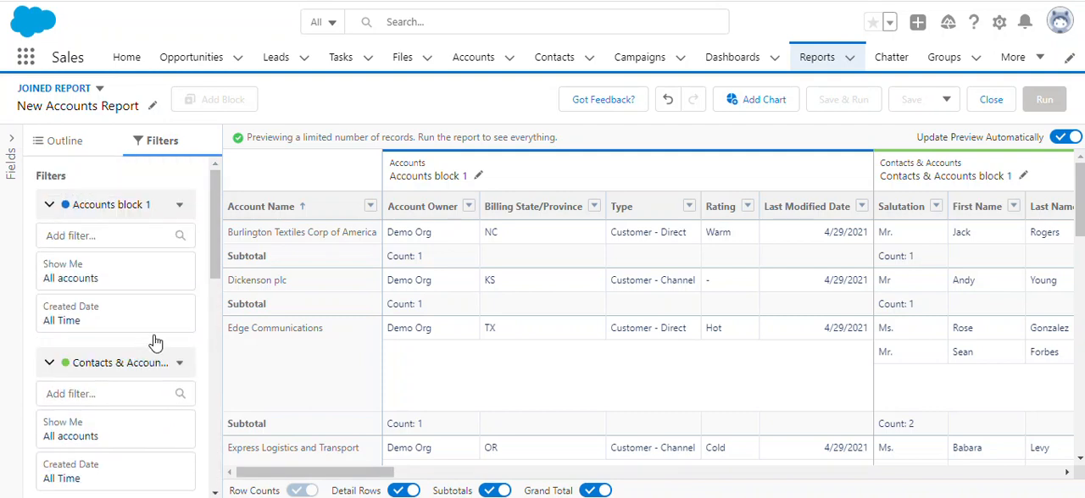
{"action": "left_click", "coordinate": [68, 141]}
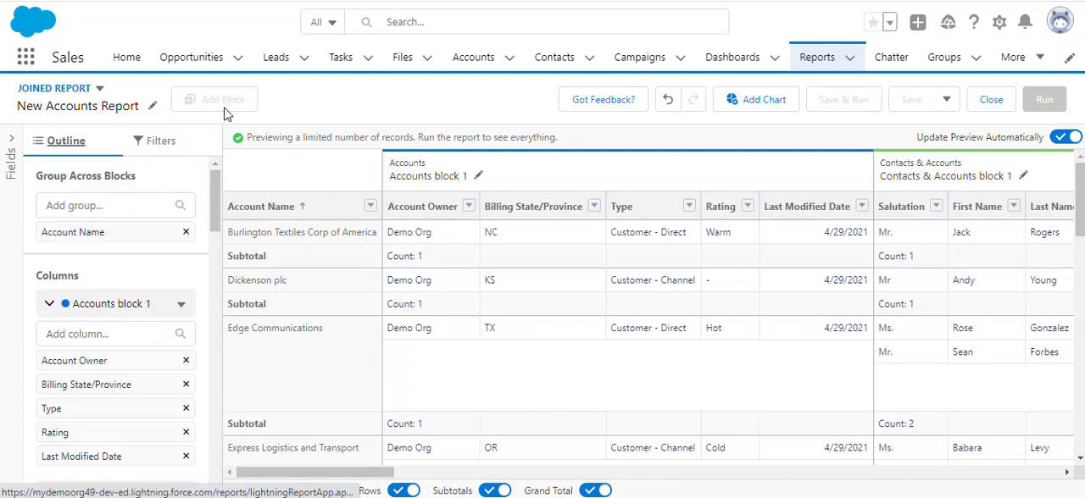